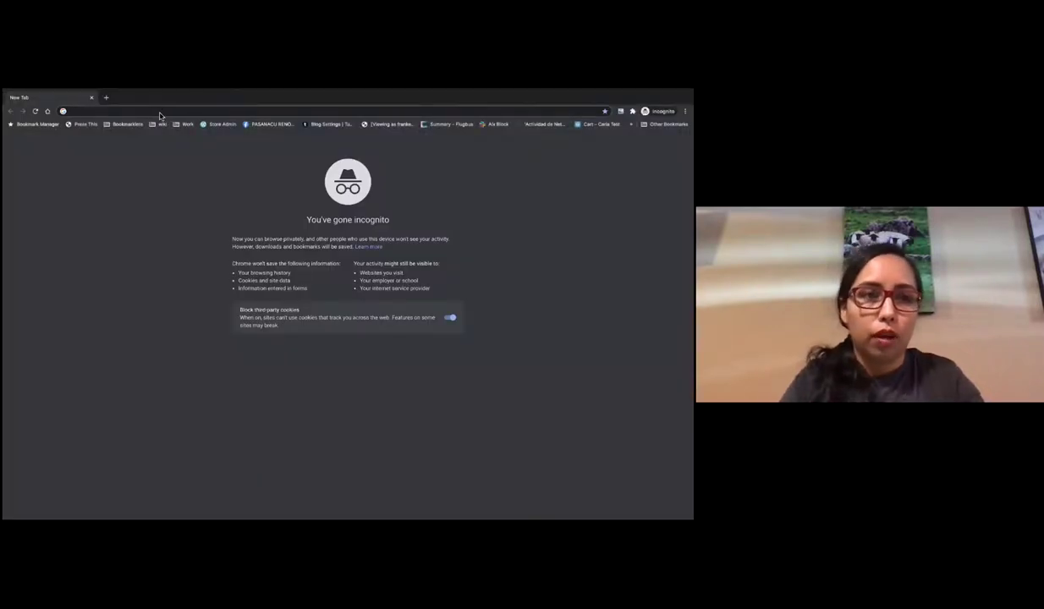
# Step: Go to wordpress.com in the browser
pyautogui.write('word')
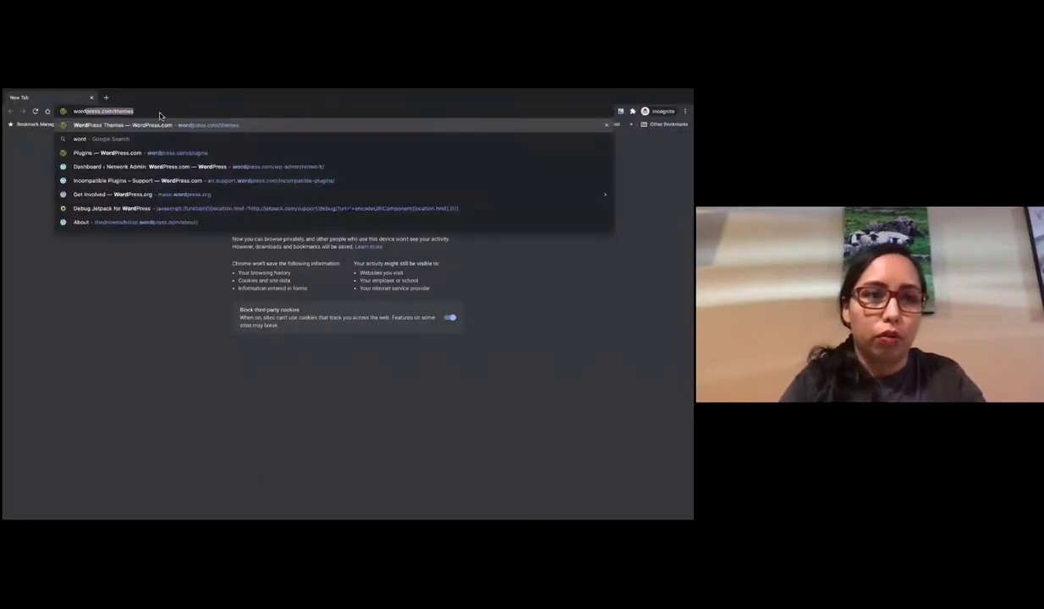
pyautogui.write('press.com')
pyautogui.press('Return')
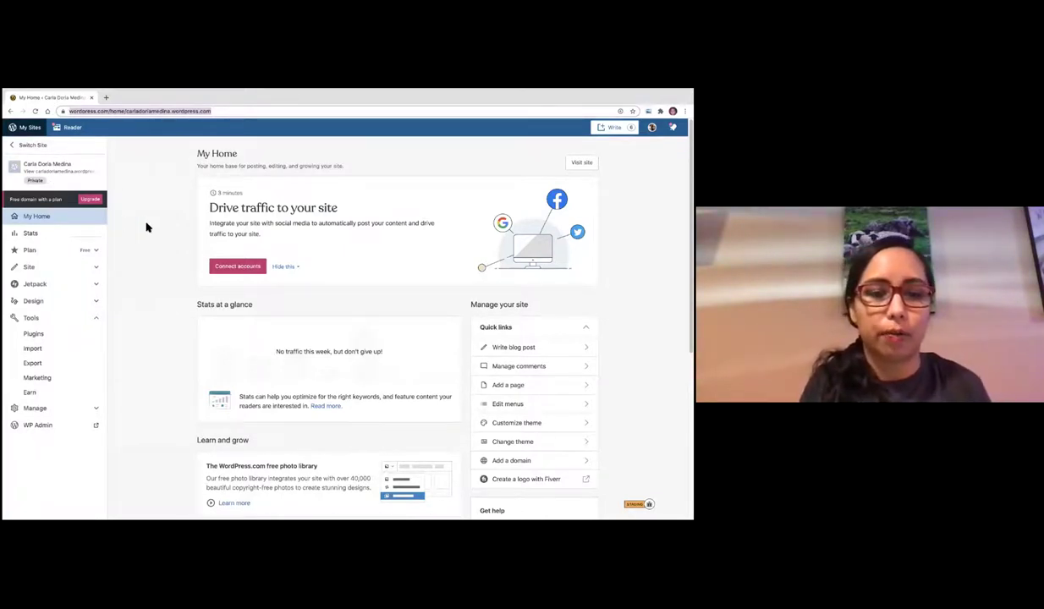
# Step: Start creating a new site from the list of existing sites, skipping the site name
pyautogui.click(61, 149)
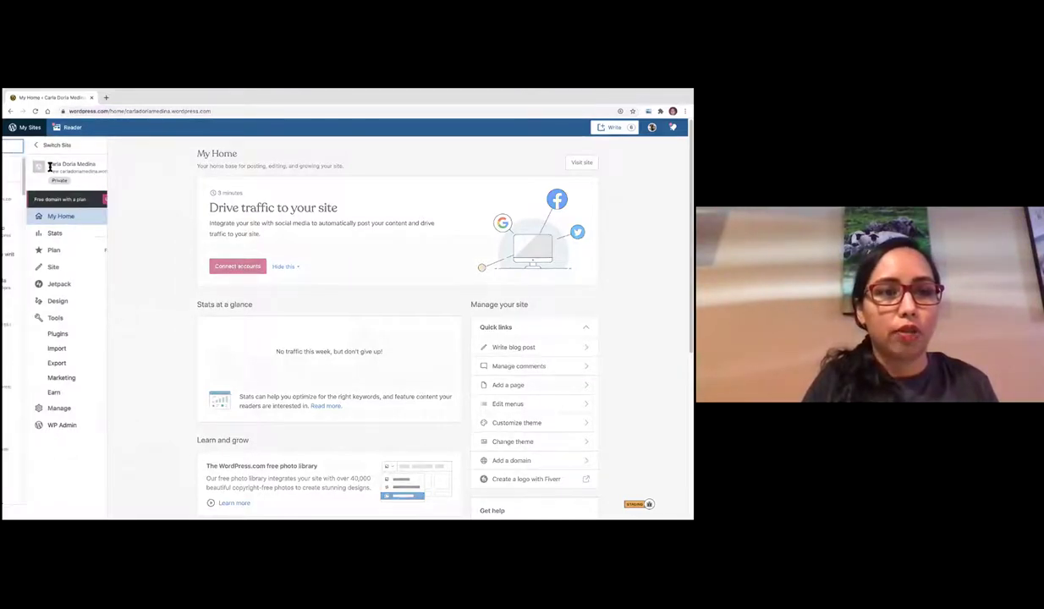
pyautogui.scroll(-5, 47, 423)
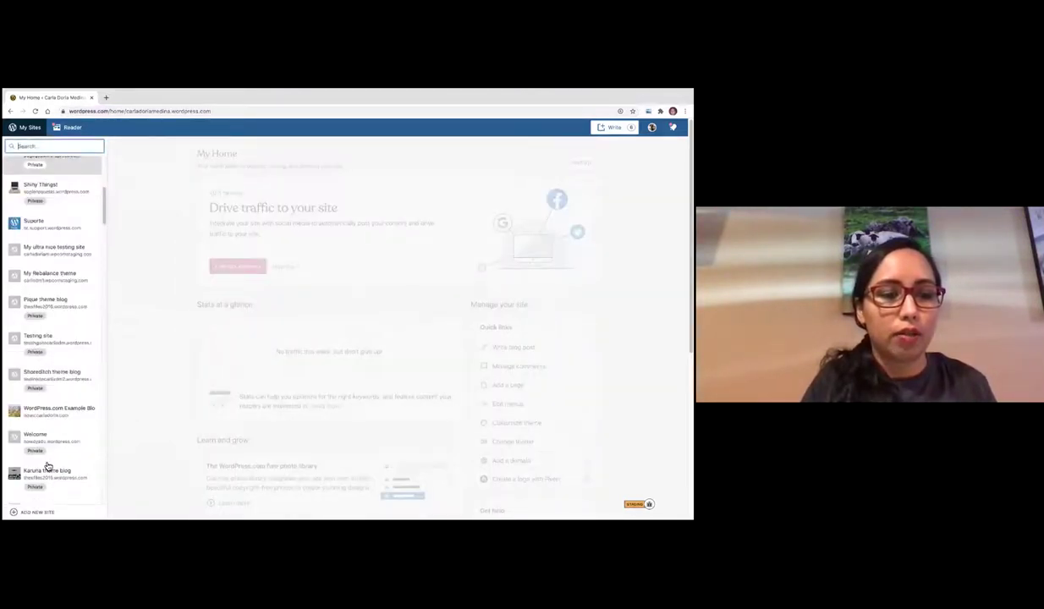
pyautogui.click(35, 512)
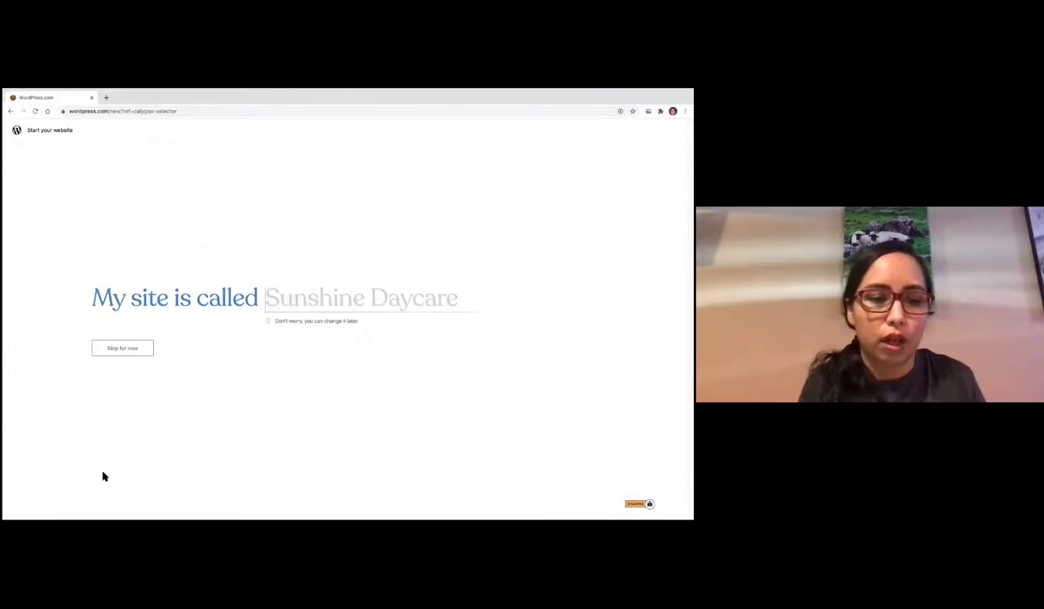
pyautogui.click(121, 350)
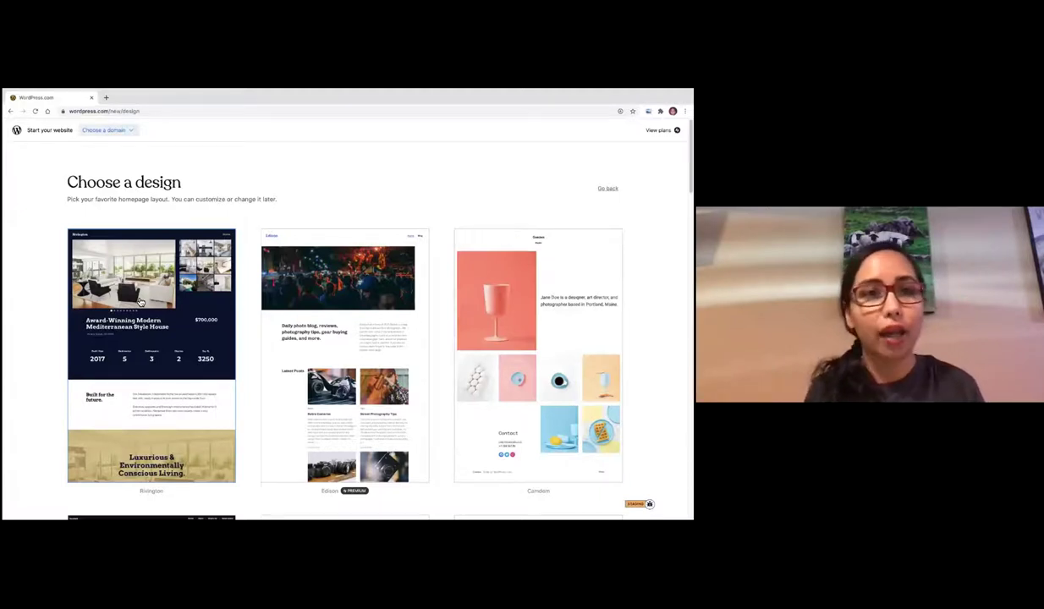
# Step: Choose the Rivington homepage design and apply the Chivo / Open Sans font pairing
pyautogui.click(132, 250)
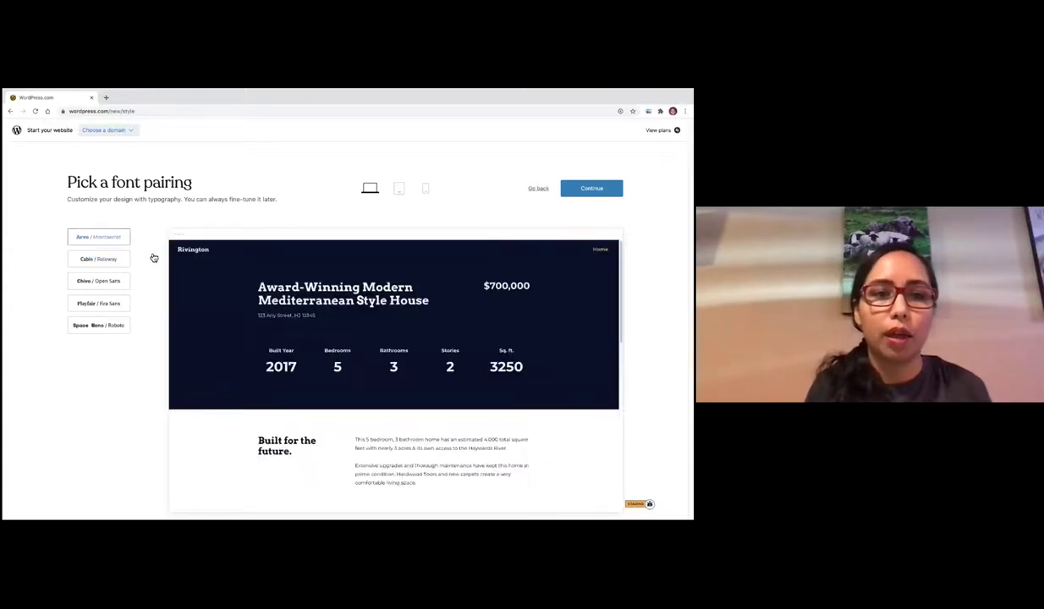
pyautogui.click(106, 268)
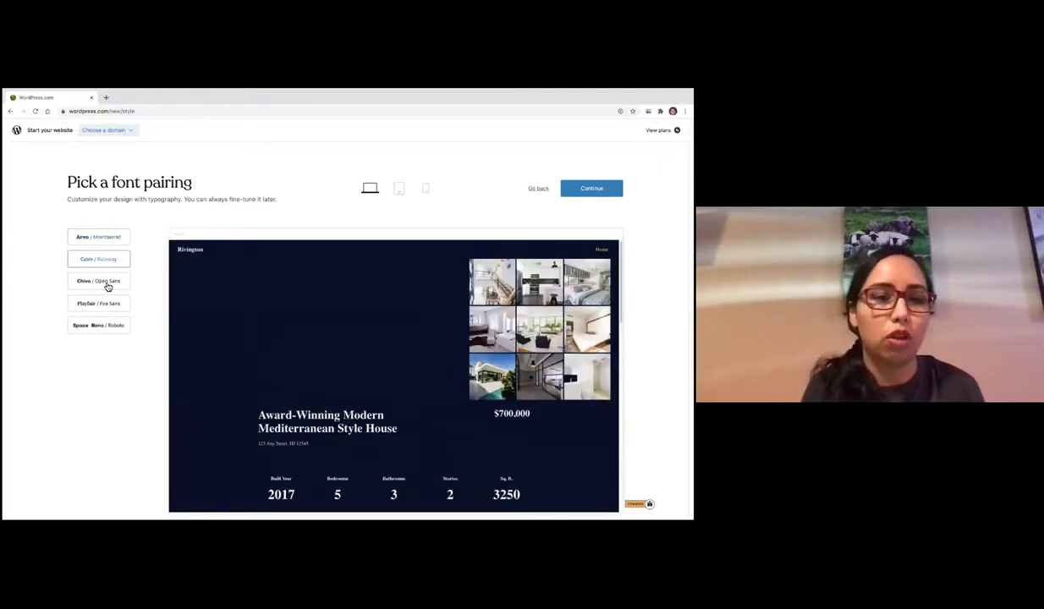
pyautogui.click(106, 283)
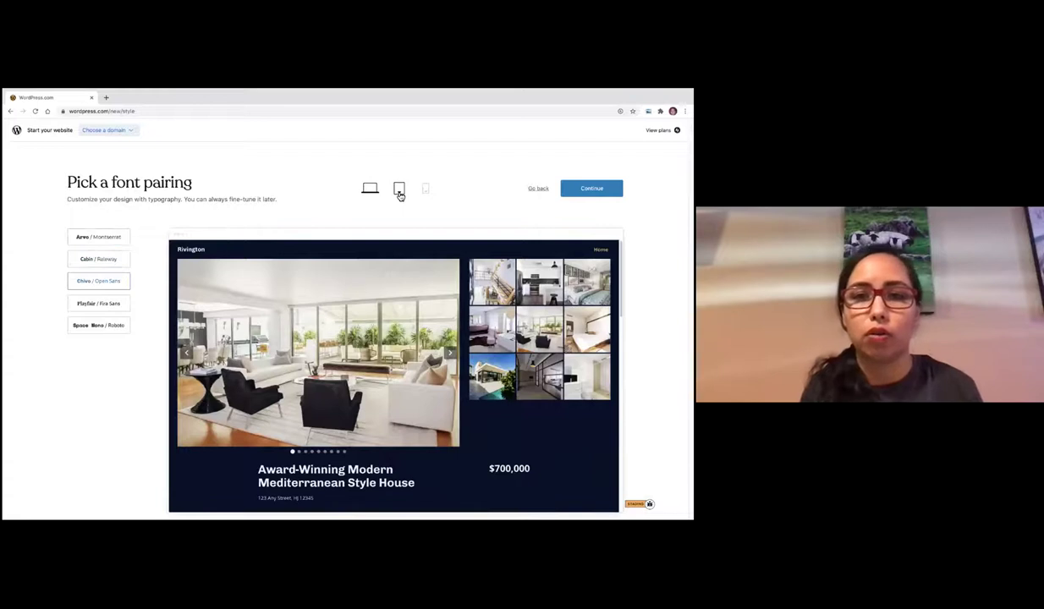
# Step: Preview the design at tablet, phone and desktop sizes, and accept the styling to proceed to the domain choice
pyautogui.click(400, 191)
pyautogui.click(425, 189)
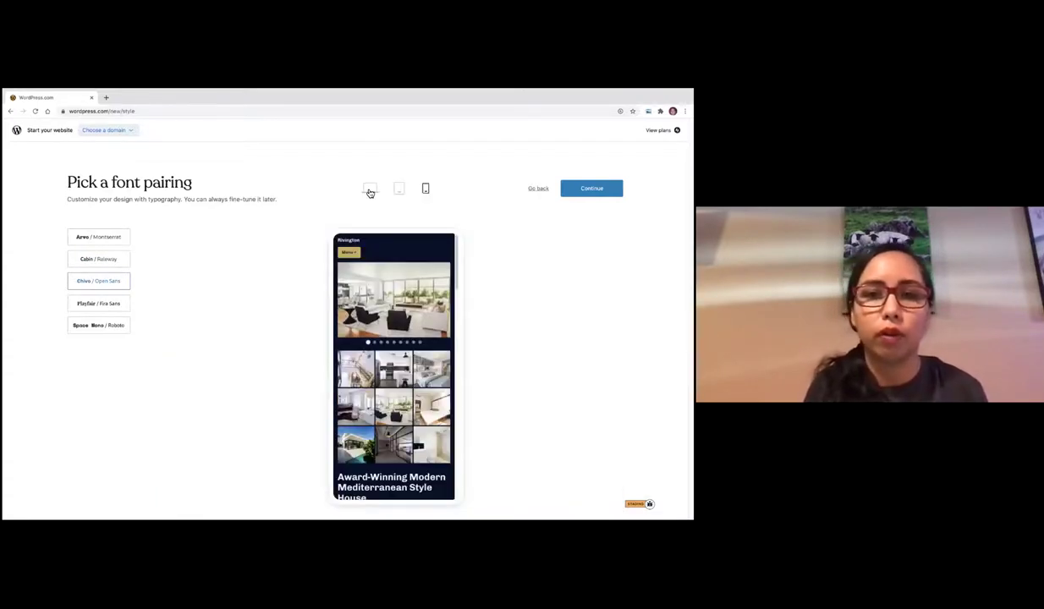
pyautogui.click(369, 190)
pyautogui.click(591, 188)
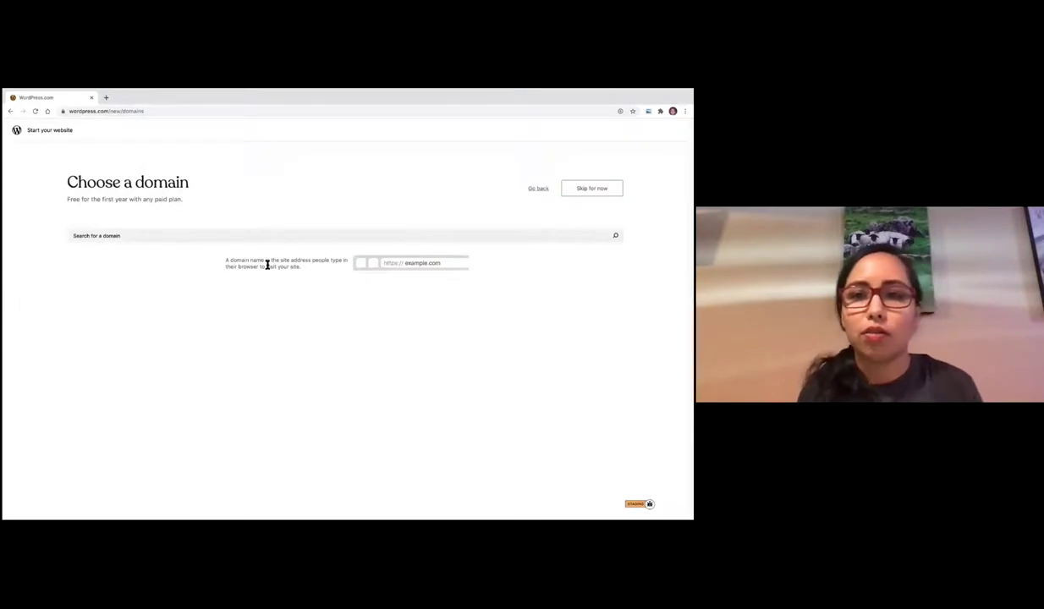
# Step: Search for the domain "examplesite" and choose the free address examplesite139729548.wordpress.com
pyautogui.click(168, 238)
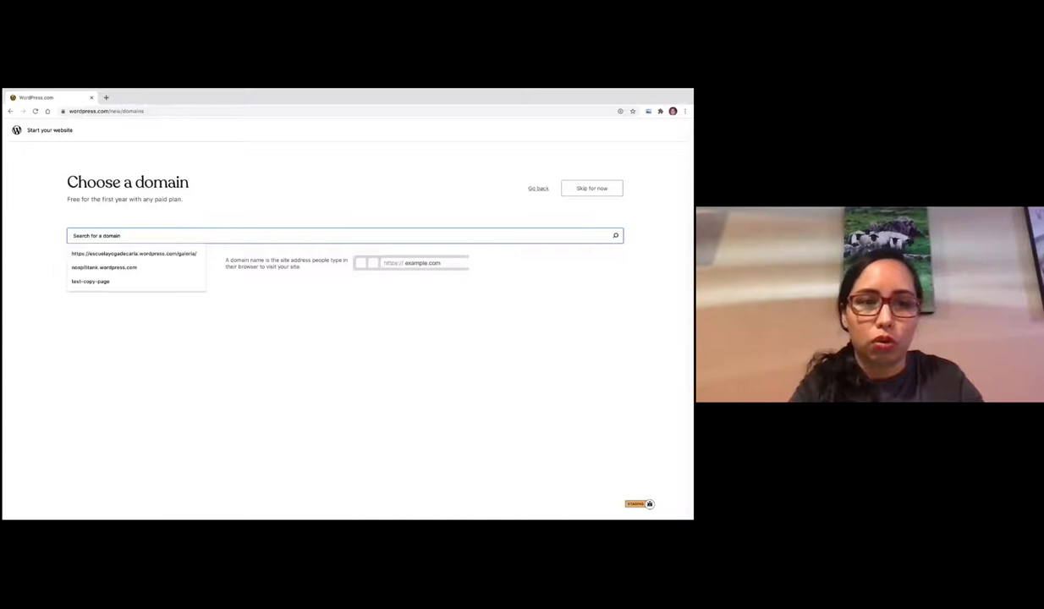
pyautogui.write('es')
pyautogui.write('amples')
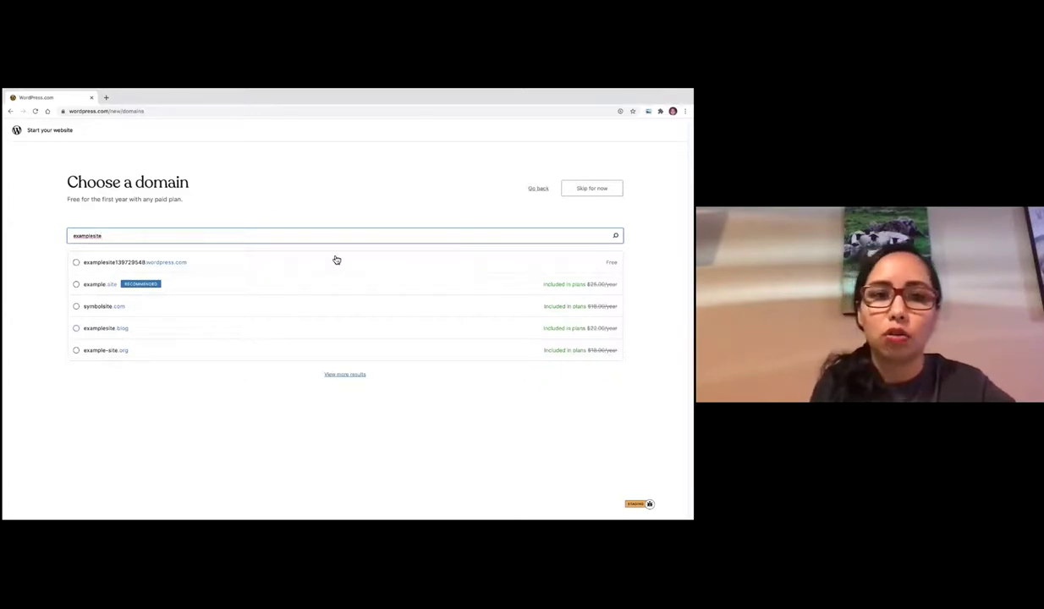
pyautogui.click(175, 266)
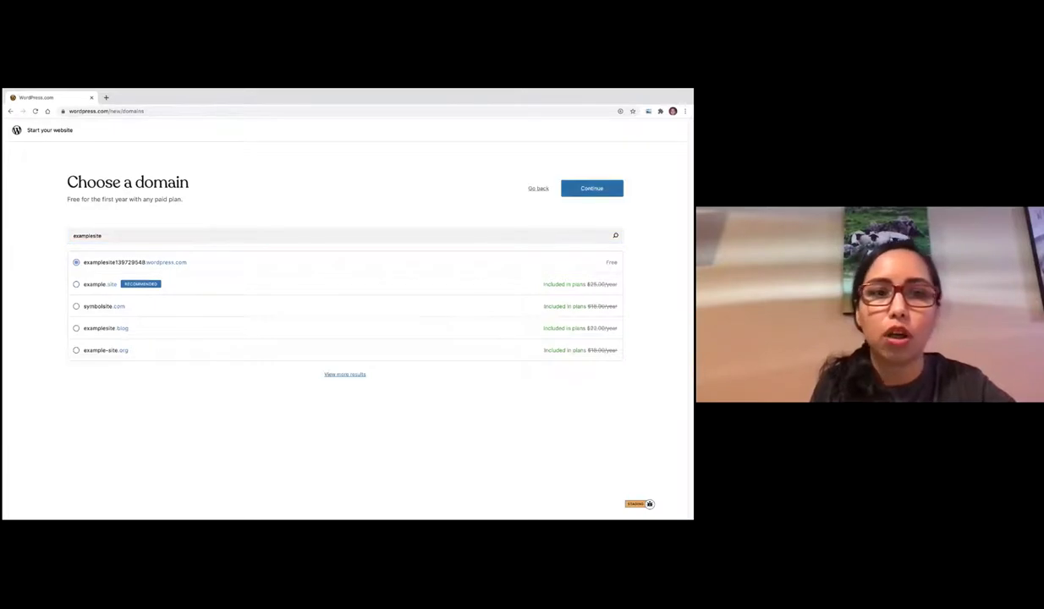
pyautogui.click(591, 188)
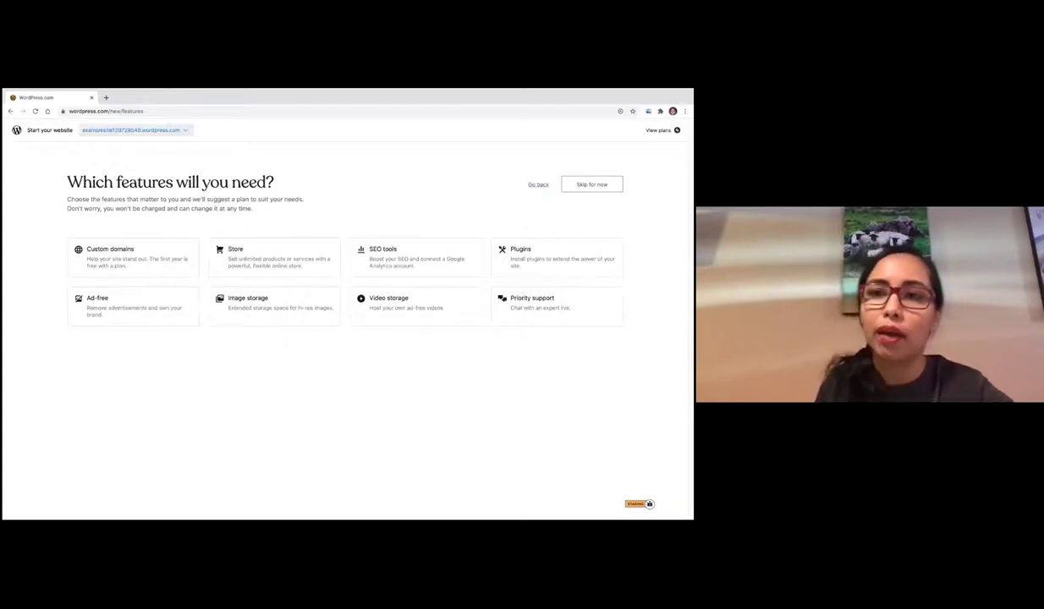
# Step: Skip the feature selection, look over the plan comparison, and select the Free plan for the site
pyautogui.click(347, 248)
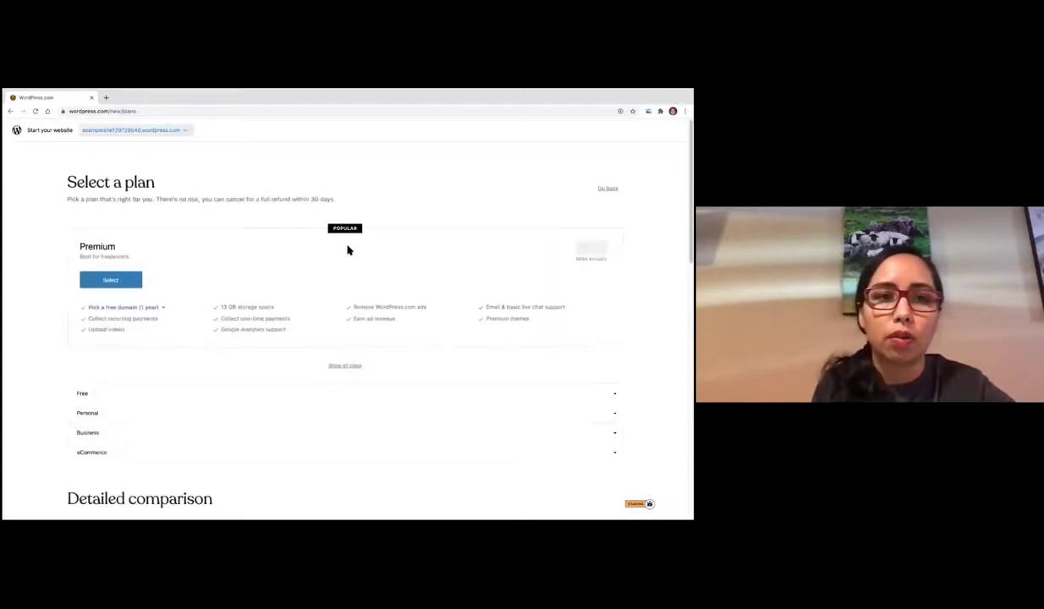
pyautogui.scroll(-10, 215, 260)
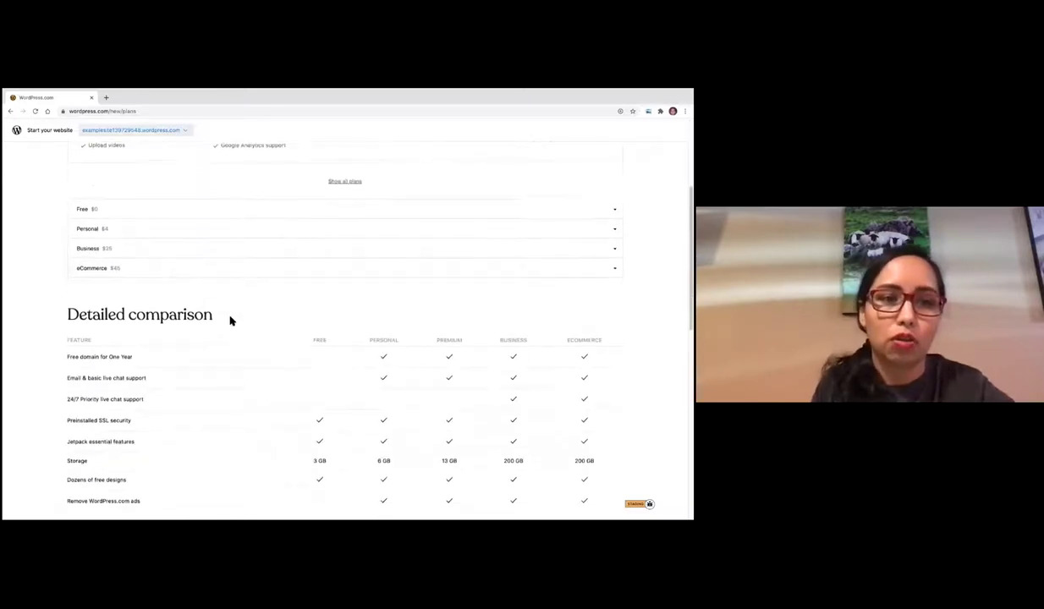
pyautogui.scroll(10, 229, 320)
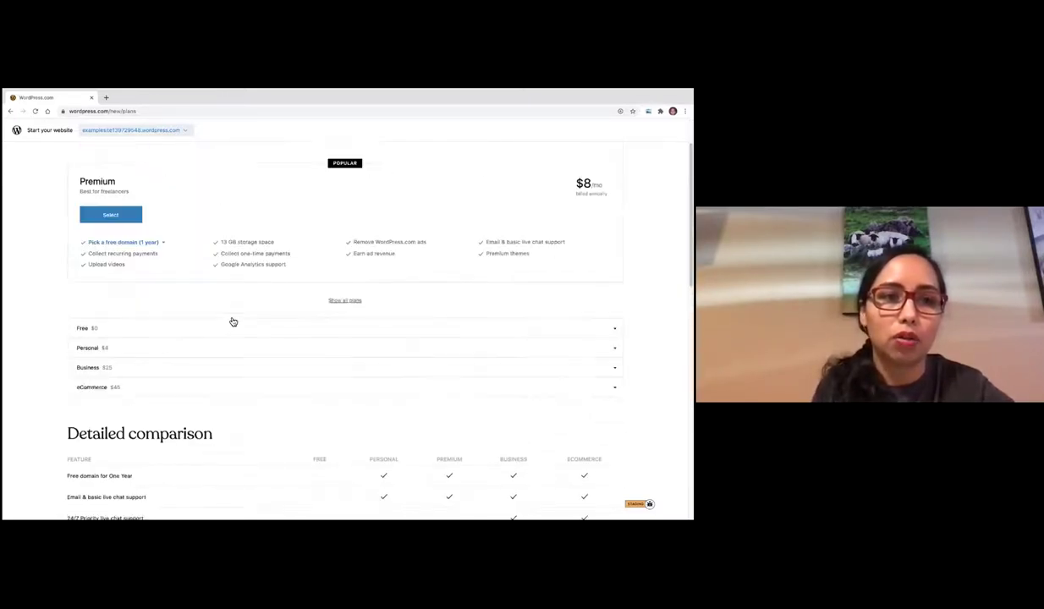
pyautogui.click(174, 337)
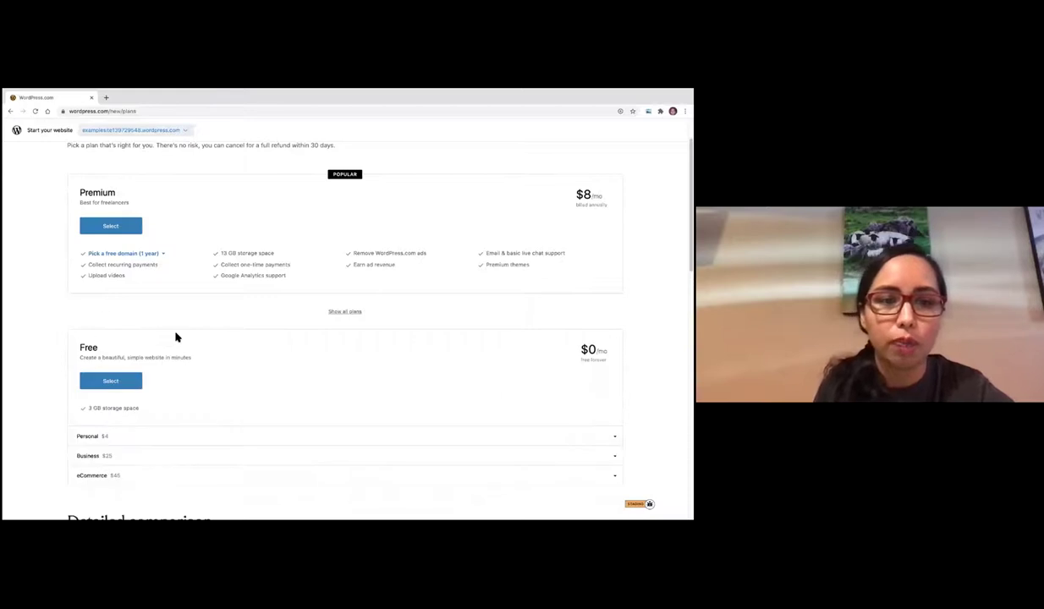
pyautogui.click(99, 383)
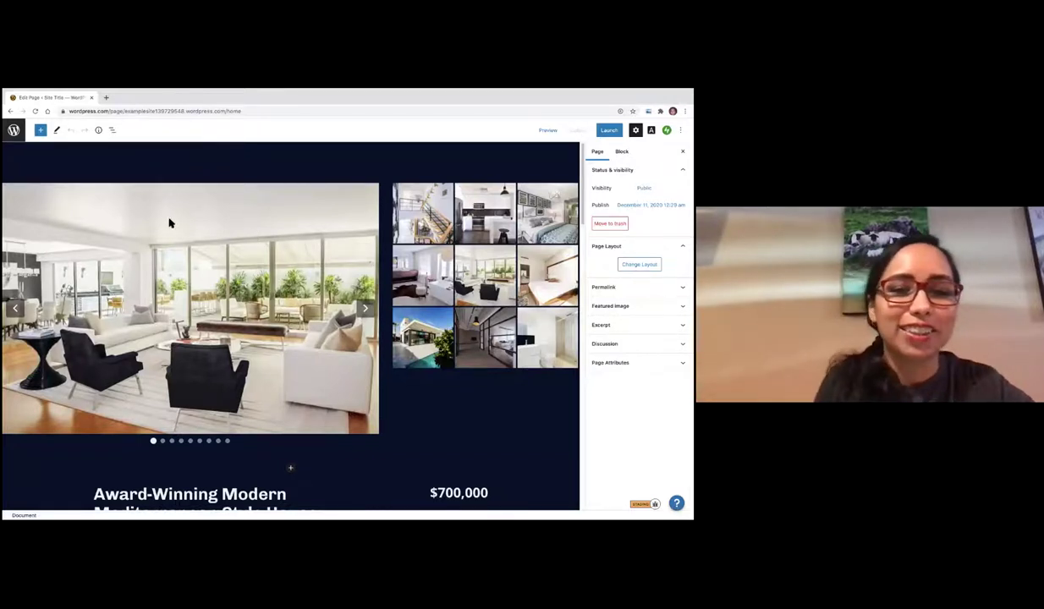
# Step: Leave the page editor for the new site's My Home dashboard and take a brief look at WP Admin
pyautogui.click(14, 134)
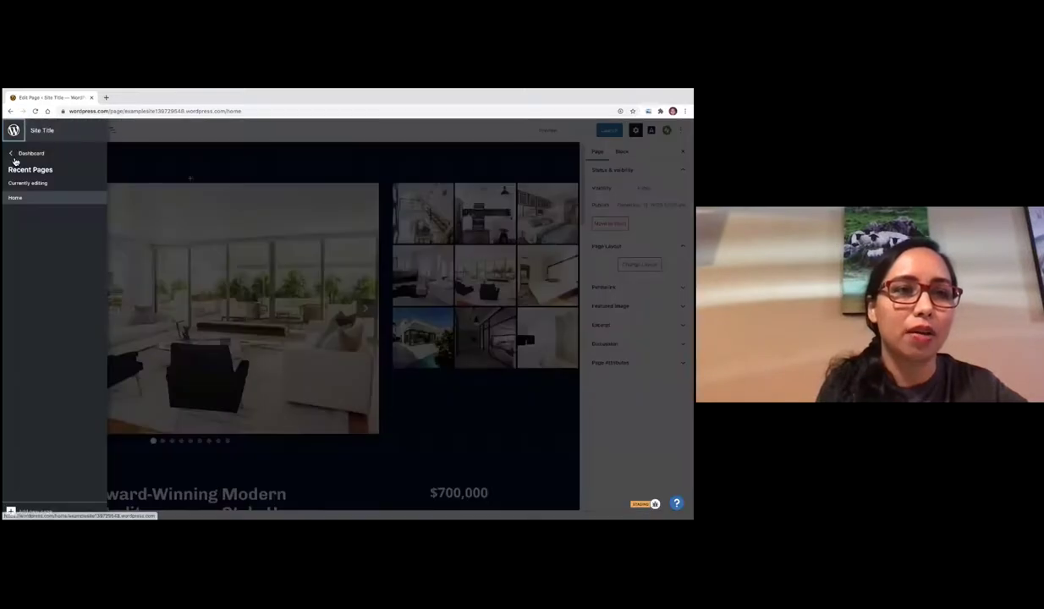
pyautogui.click(16, 156)
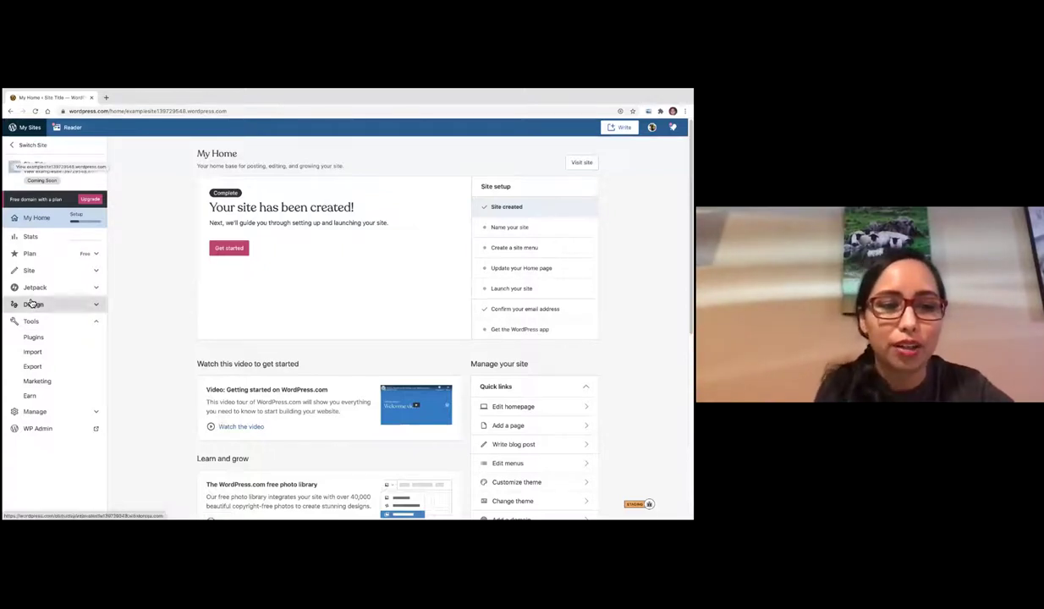
pyautogui.click(37, 430)
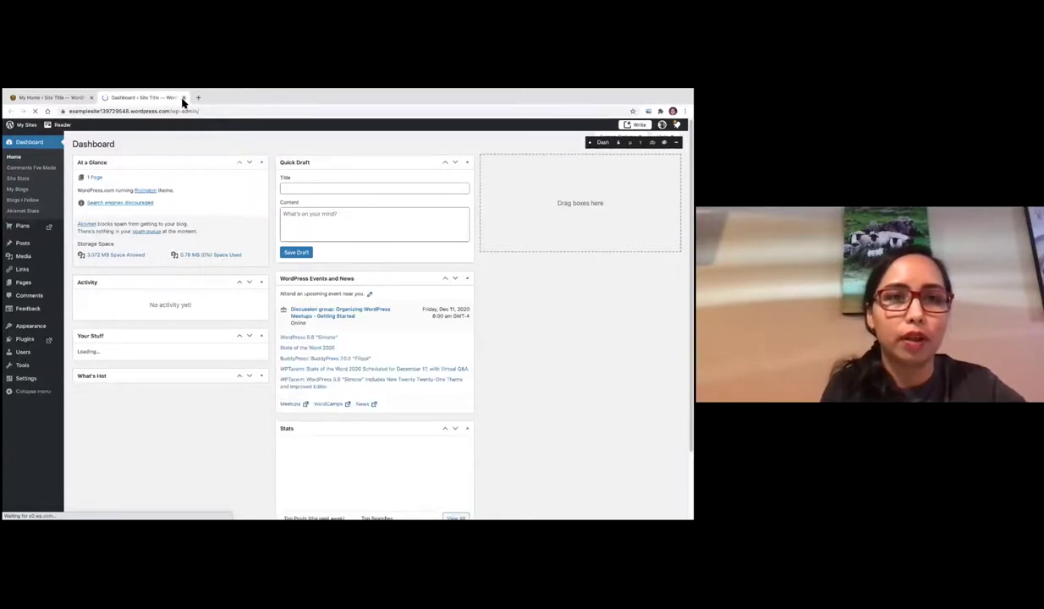
pyautogui.hotkey('ctrl', 'w')
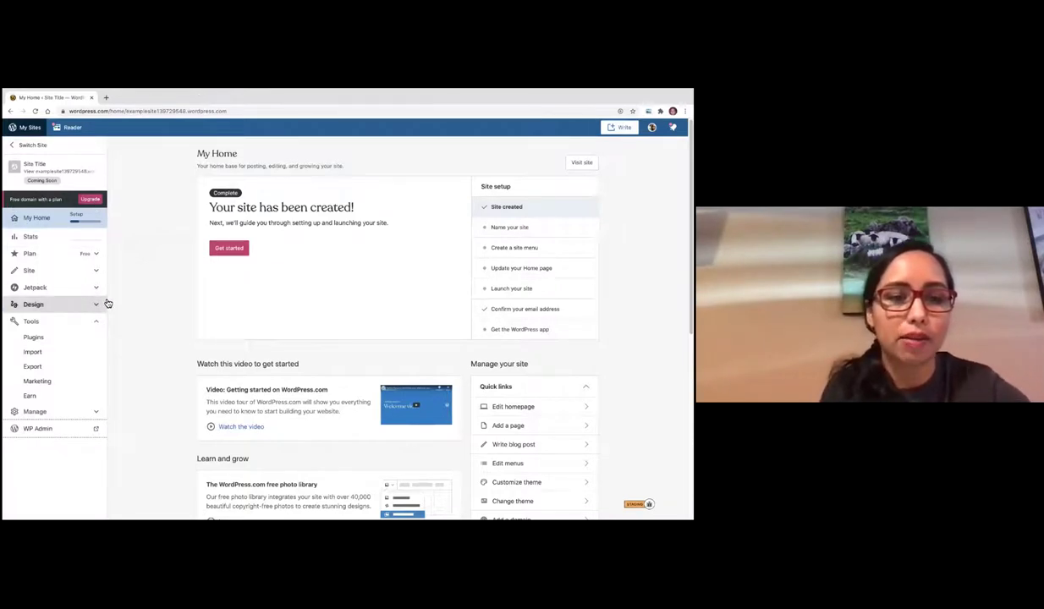
# Step: Look through the Reader, including posts for the suggested topic "culture", and return to the site's dashboard
pyautogui.click(74, 128)
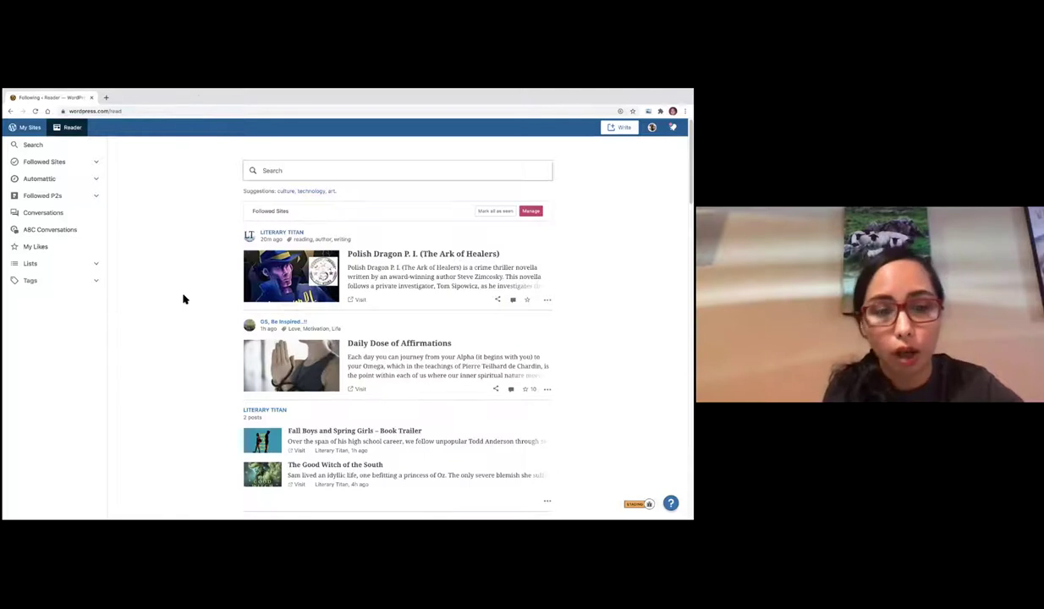
pyautogui.click(285, 192)
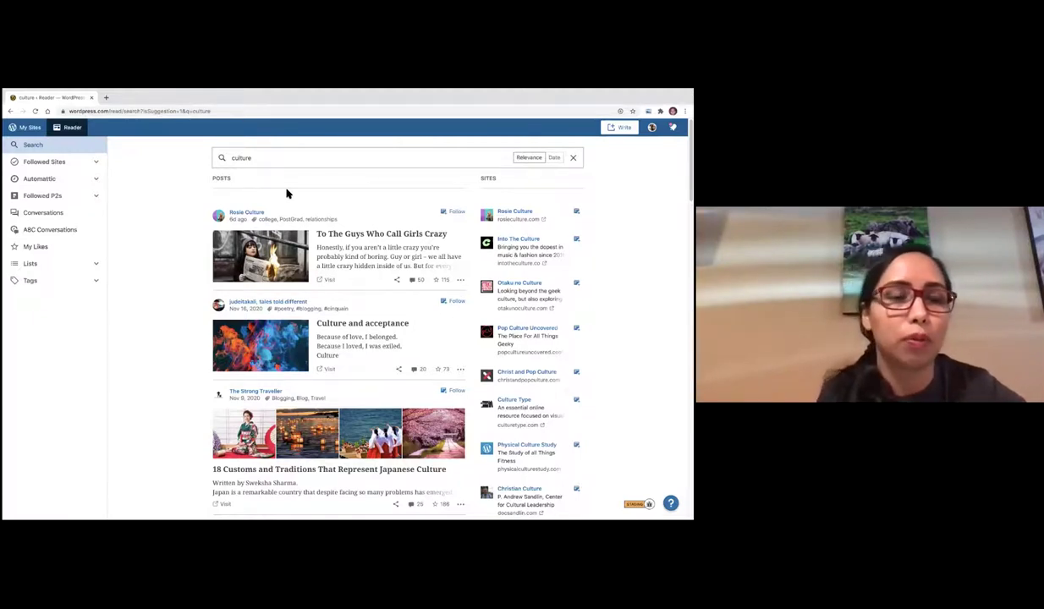
pyautogui.click(30, 128)
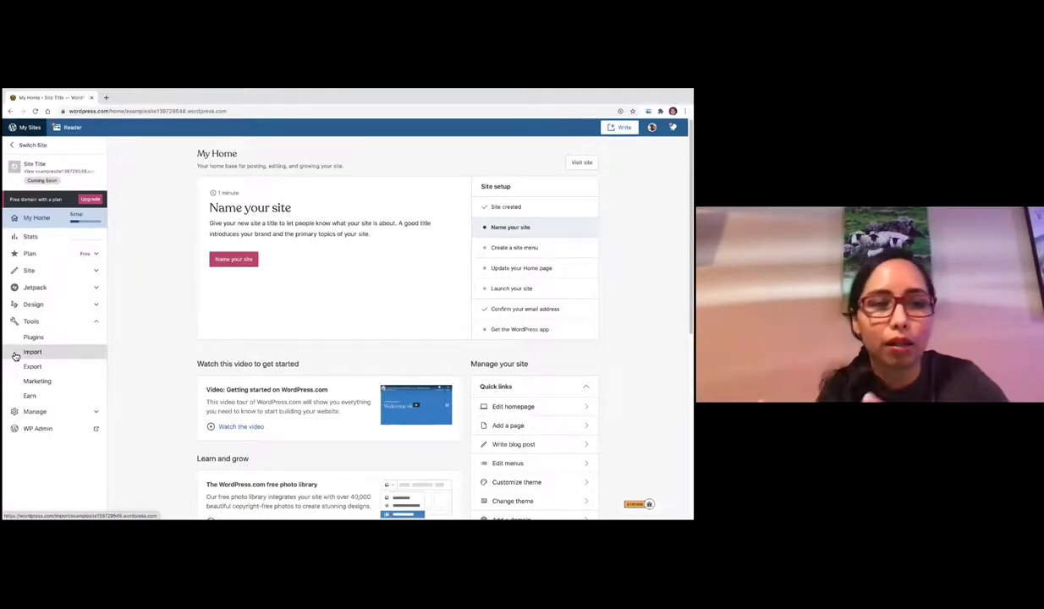
# Step: View the site's traffic statistics and expand the Site section to show its content options
pyautogui.click(48, 238)
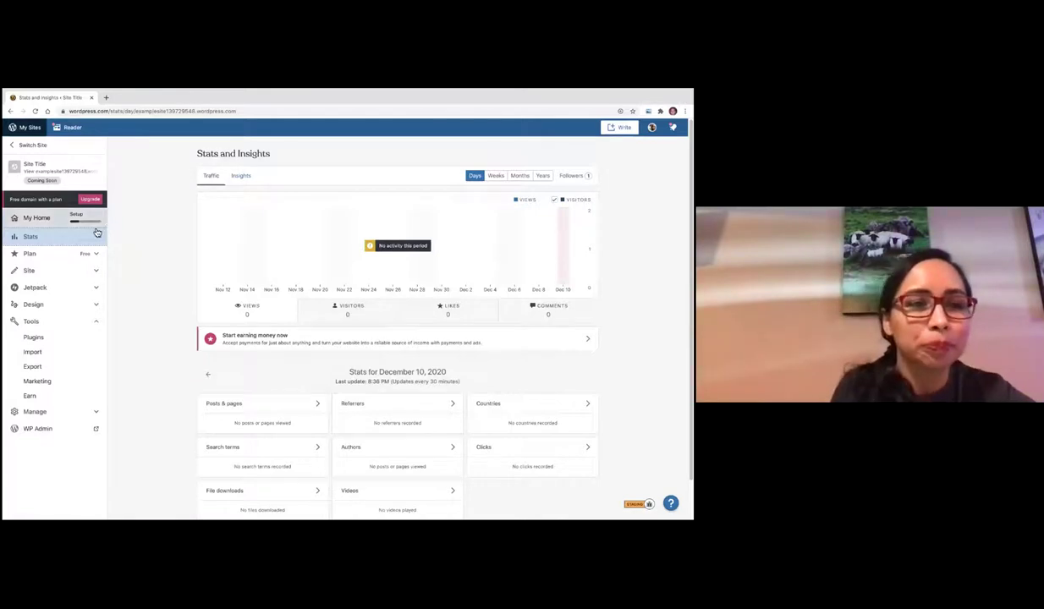
pyautogui.click(64, 276)
pyautogui.scroll(-1, 65, 276)
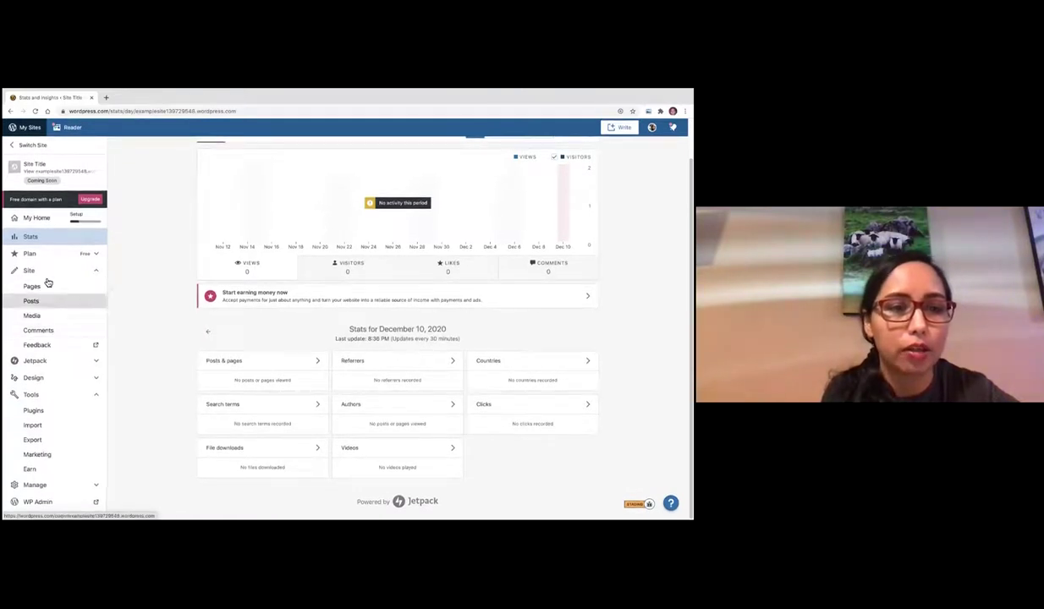
# Step: Open the Themes page from the Design section and browse the recommended themes
pyautogui.click(59, 377)
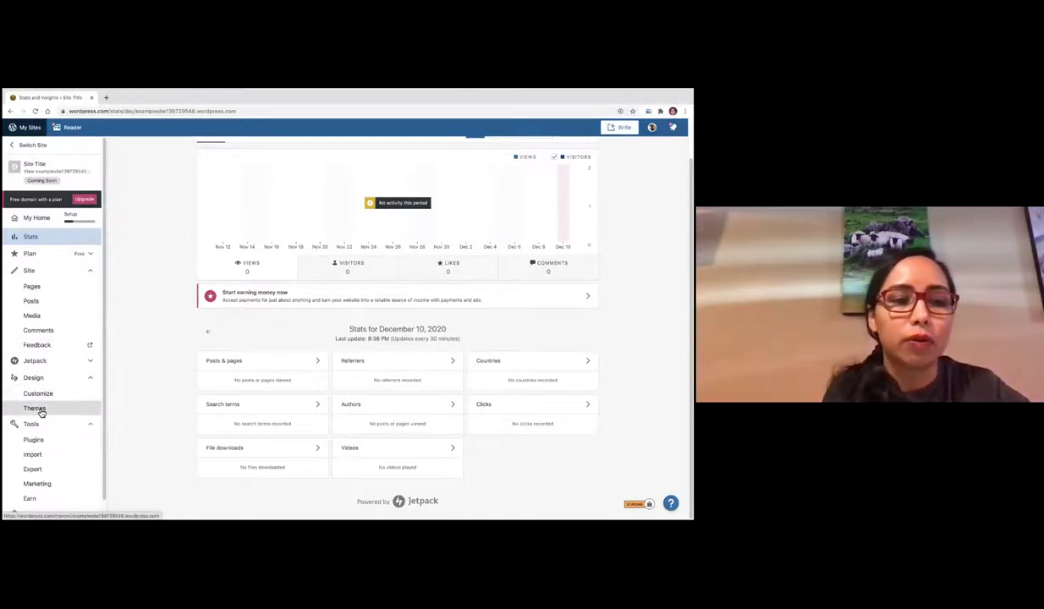
pyautogui.click(39, 410)
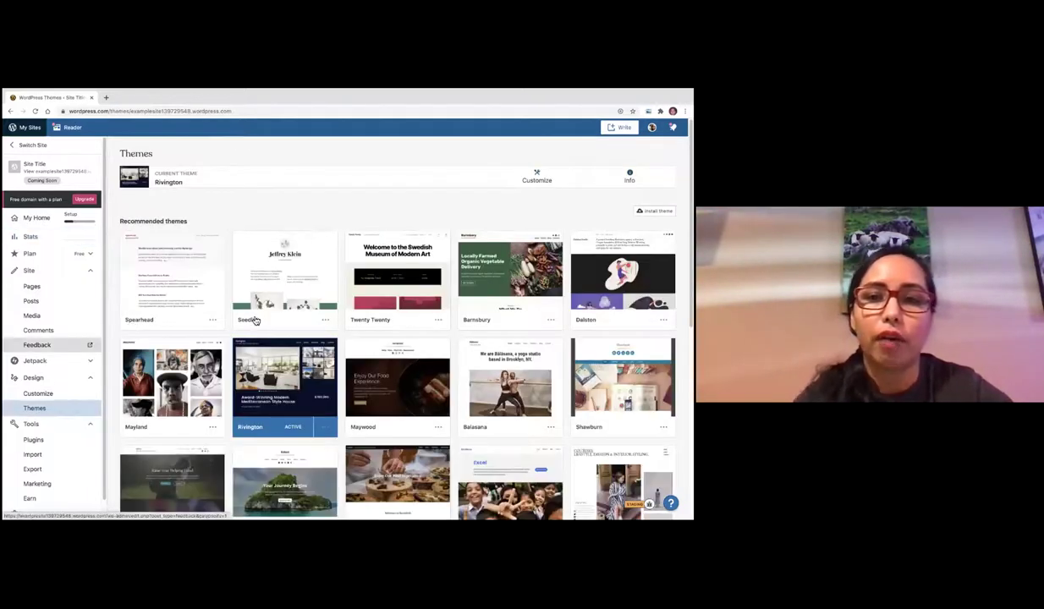
pyautogui.scroll(-2, 255, 320)
pyautogui.scroll(-6, 255, 320)
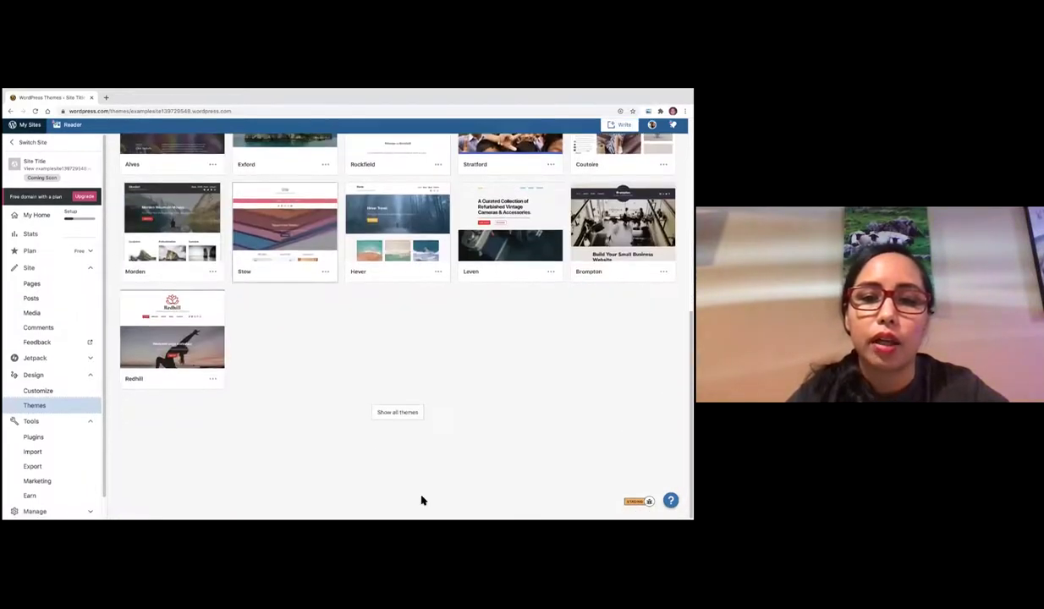
# Step: Show all themes, filter the Advanced Themes to free ones, and browse them
pyautogui.click(398, 412)
pyautogui.scroll(-2, 451, 343)
pyautogui.scroll(-1, 451, 342)
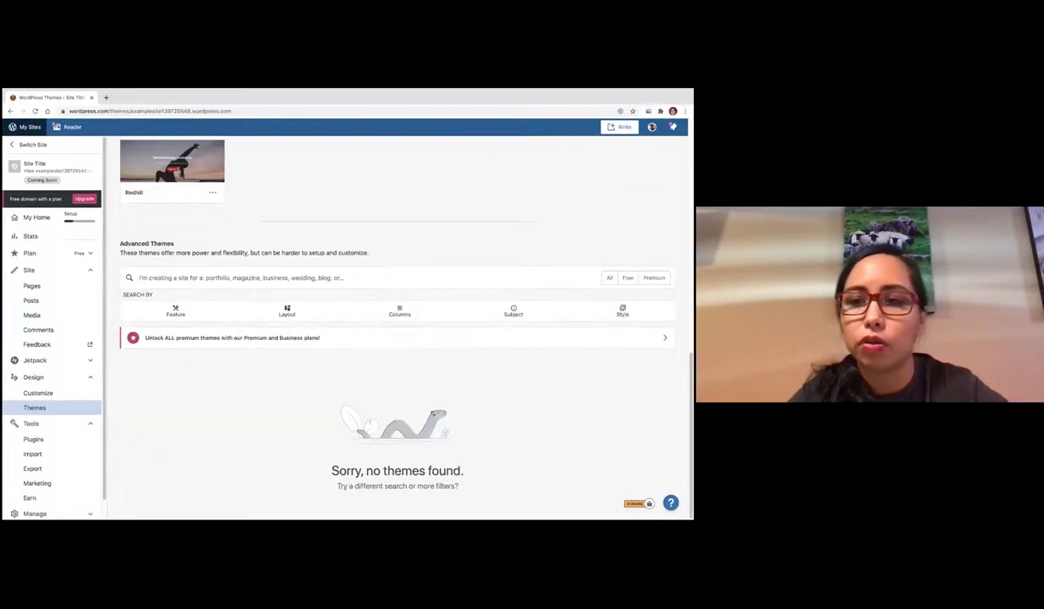
pyautogui.click(628, 277)
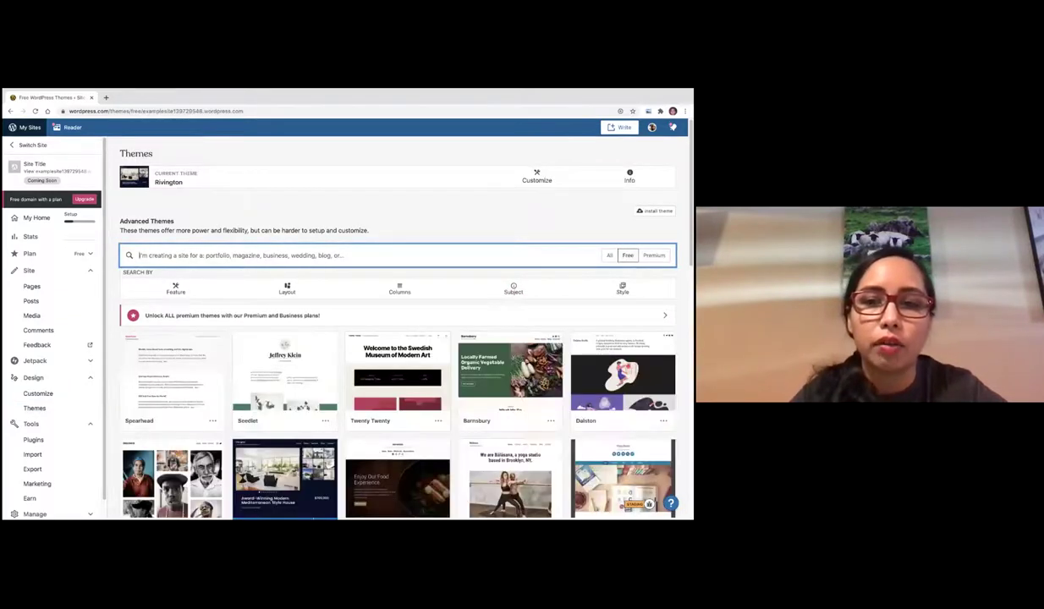
pyautogui.scroll(-10, 507, 271)
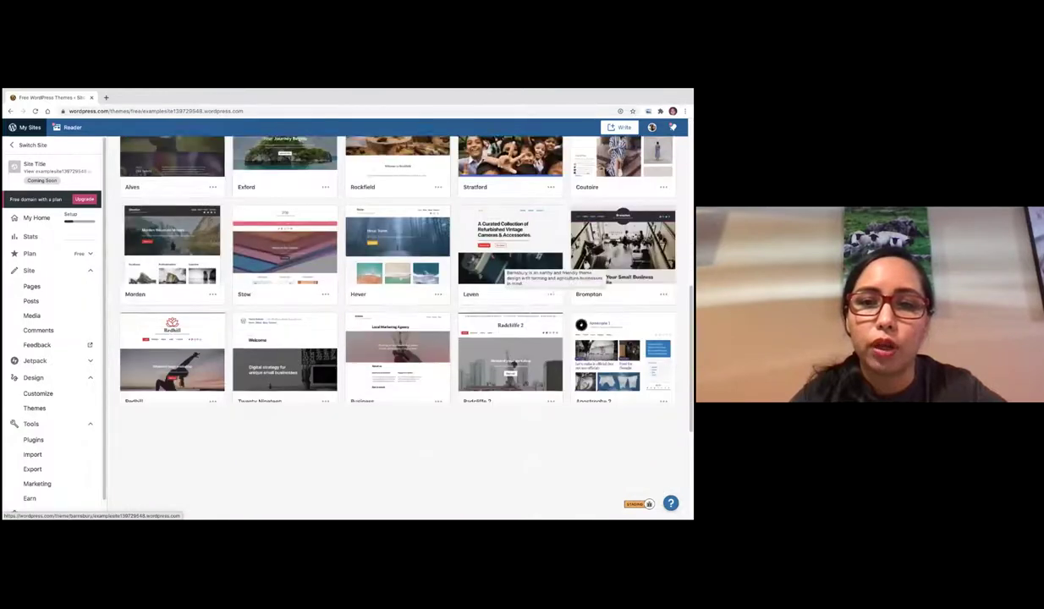
# Step: Browse further through the free Advanced Themes, and return to the search categories to select Columns
pyautogui.scroll(-5, 507, 279)
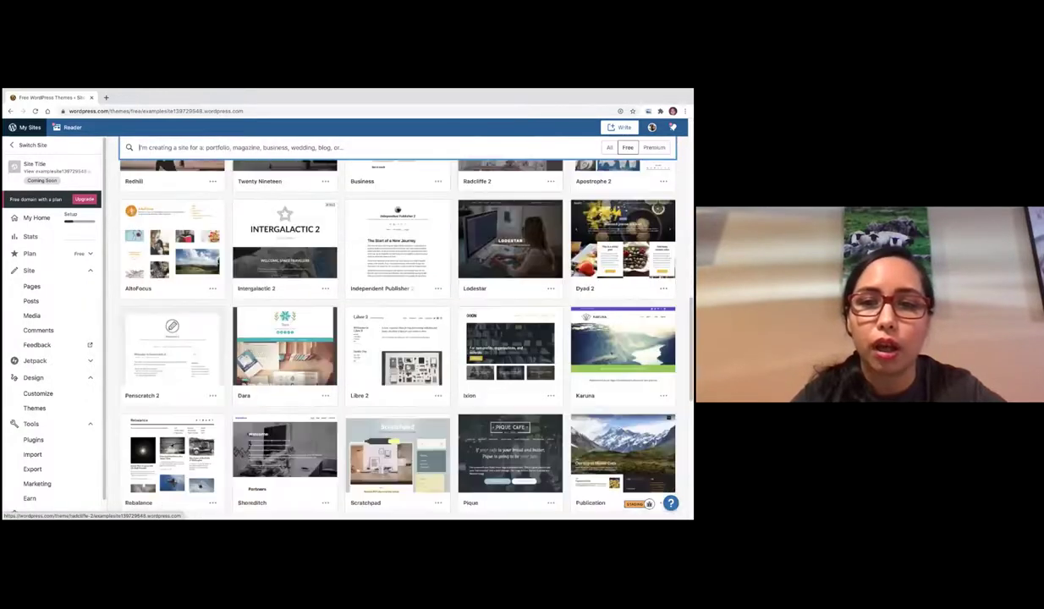
pyautogui.scroll(-3, 392, 330)
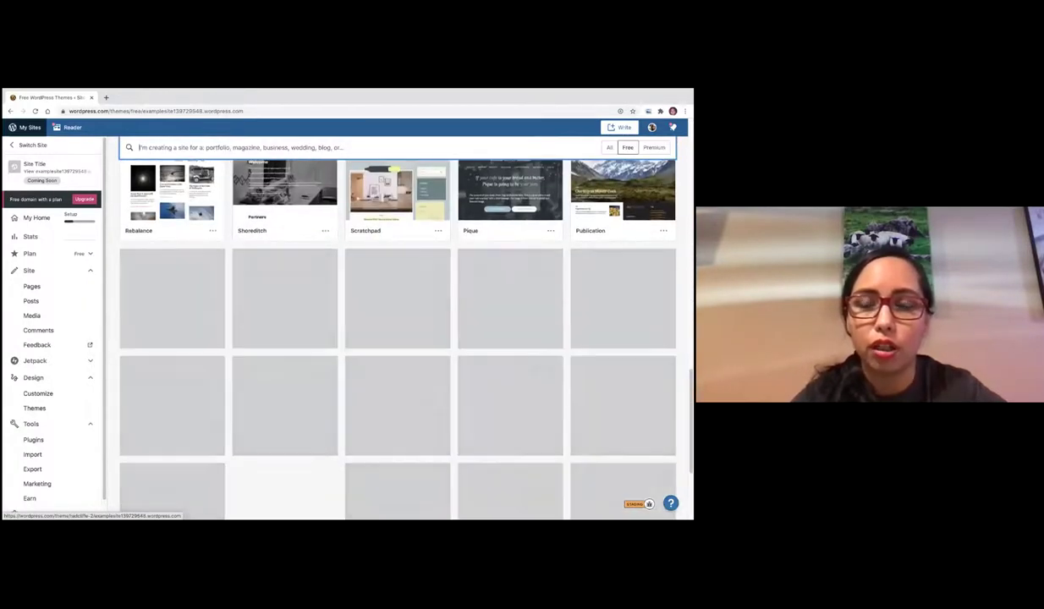
pyautogui.scroll(-3, 392, 330)
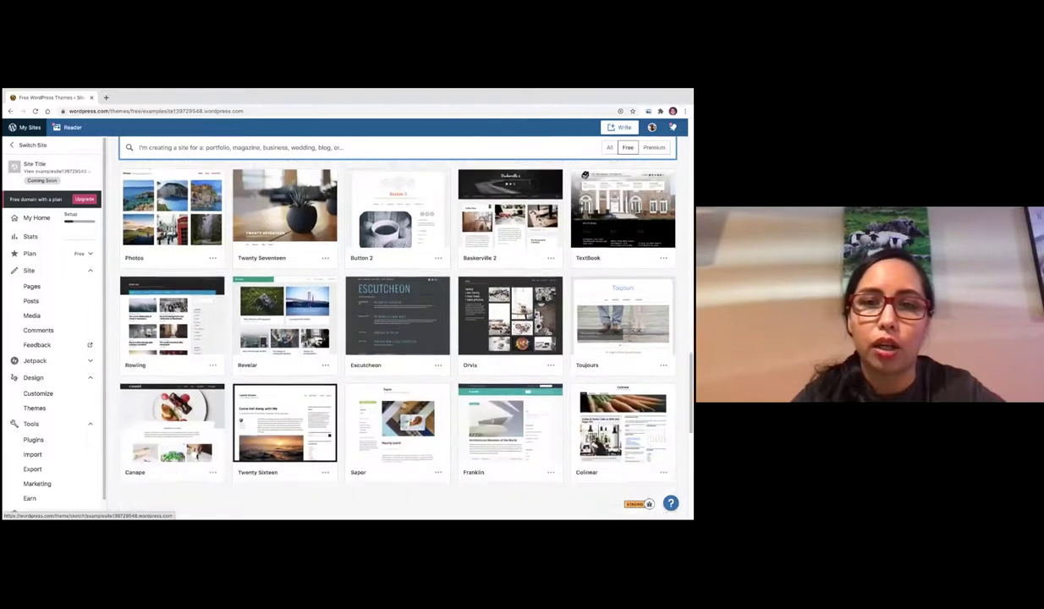
pyautogui.scroll(20, 433, 290)
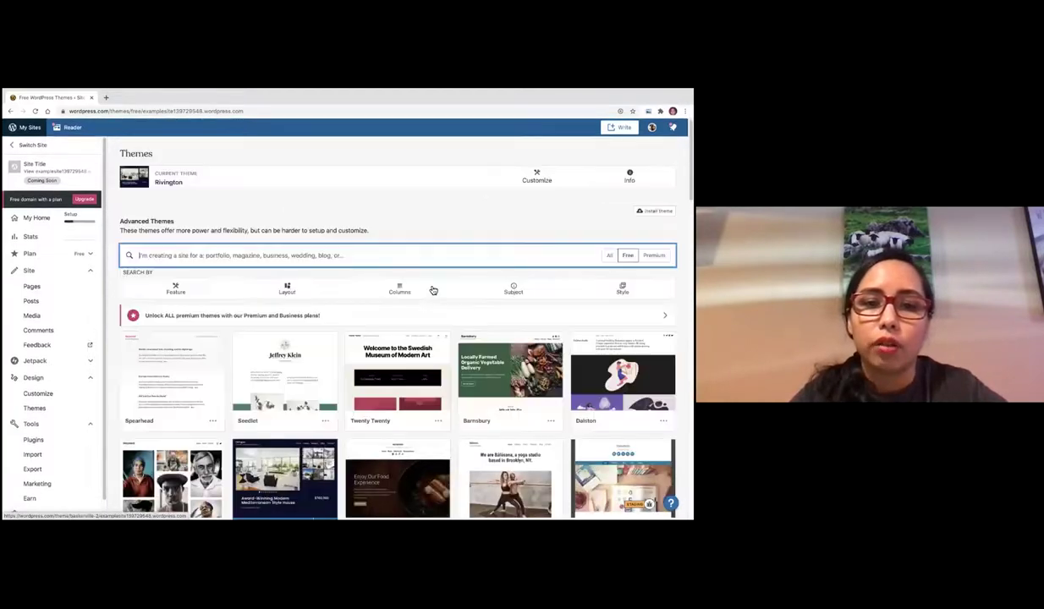
pyautogui.click(434, 290)
pyautogui.scroll(-1, 433, 290)
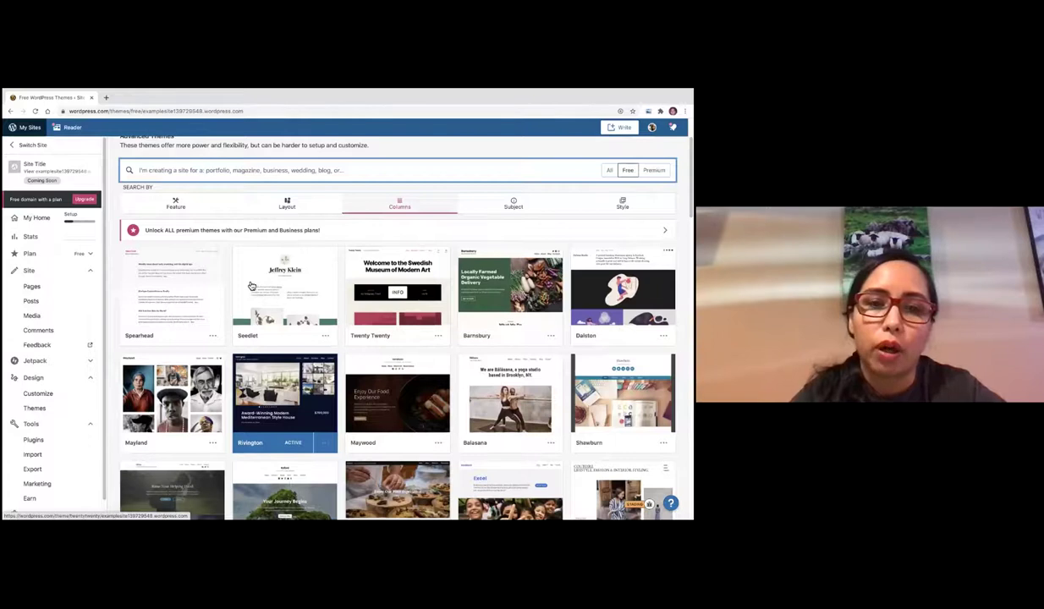
# Step: Open the details of the Seedlet theme, read through its overview, and return to the free themes
pyautogui.moveTo(257, 281)
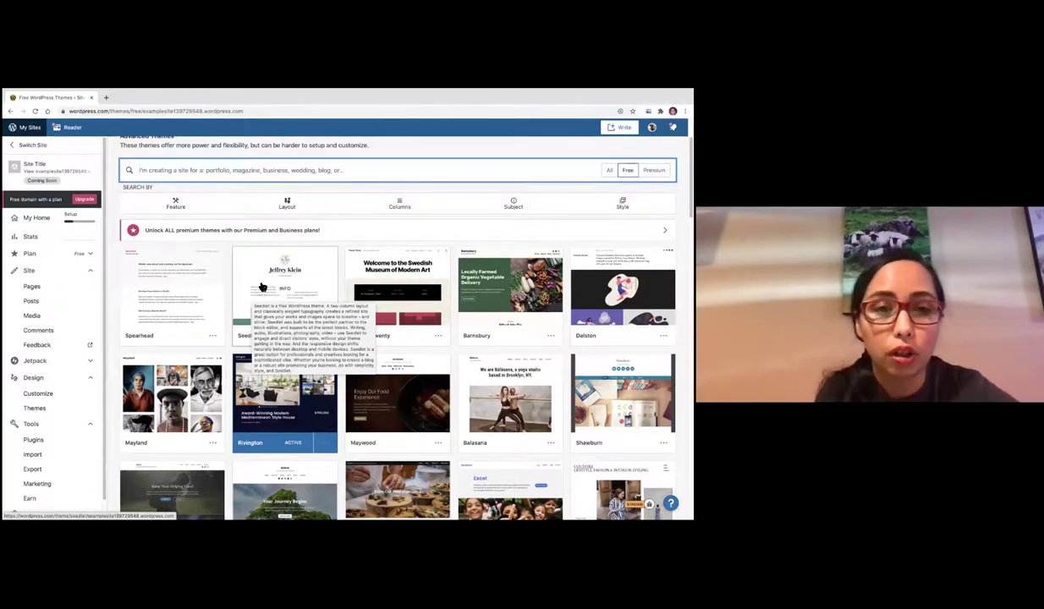
pyautogui.click(262, 288)
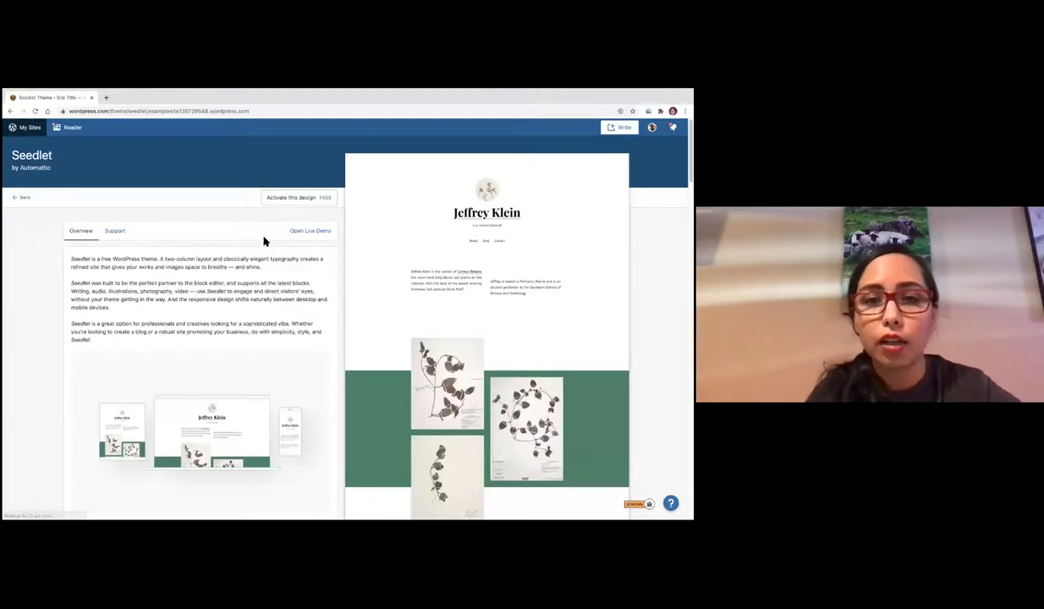
pyautogui.scroll(-5, 260, 254)
pyautogui.scroll(-5, 259, 269)
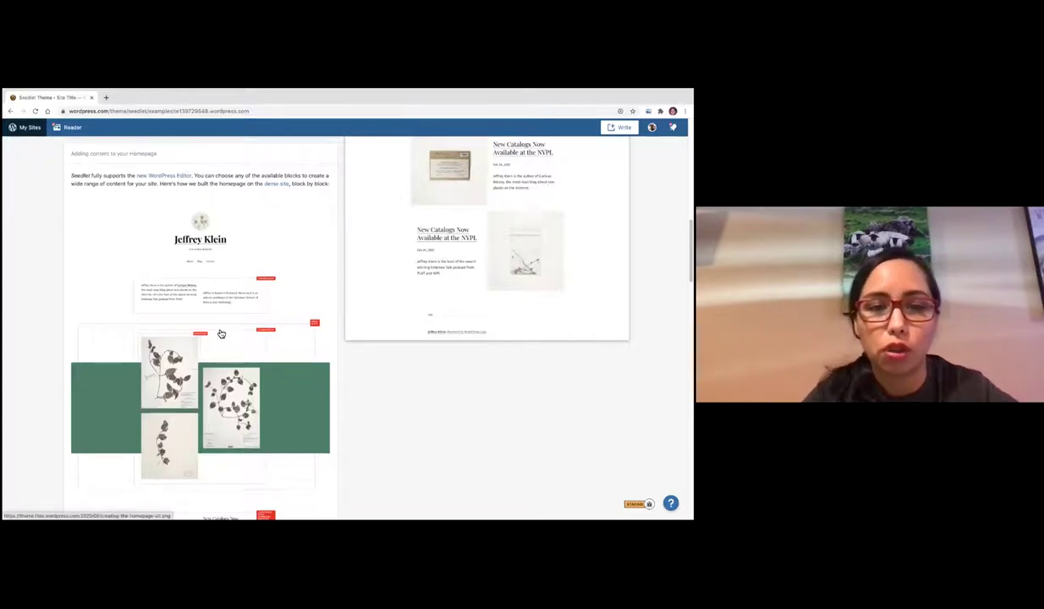
pyautogui.scroll(-5, 221, 334)
pyautogui.scroll(15, 218, 334)
pyautogui.click(17, 198)
# Step: Find the AltoFocus theme, open its details, preview its live demo, and return to the free themes
pyautogui.scroll(-10, 211, 358)
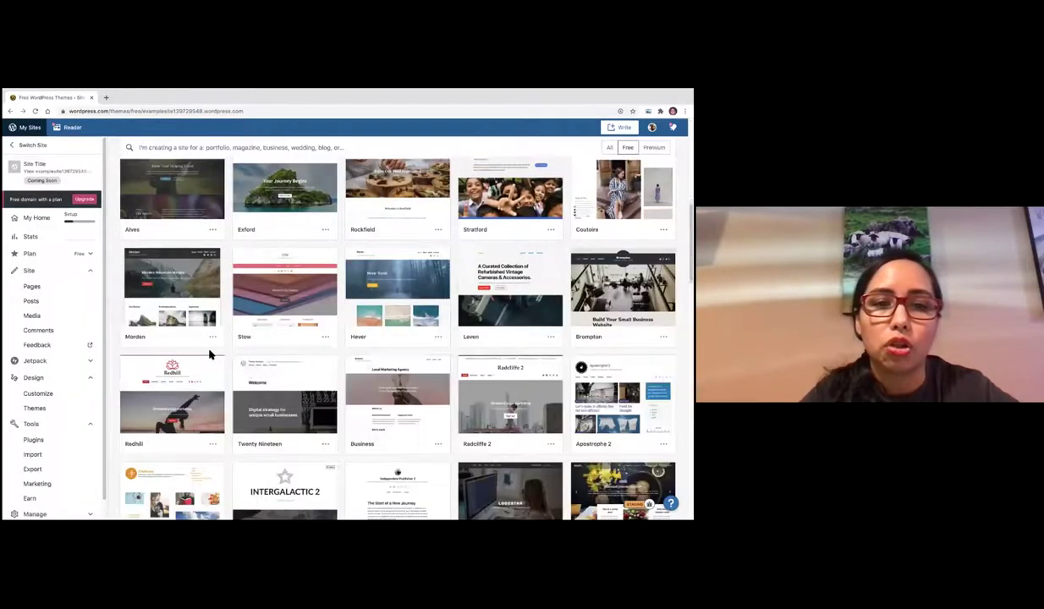
pyautogui.scroll(-5, 208, 349)
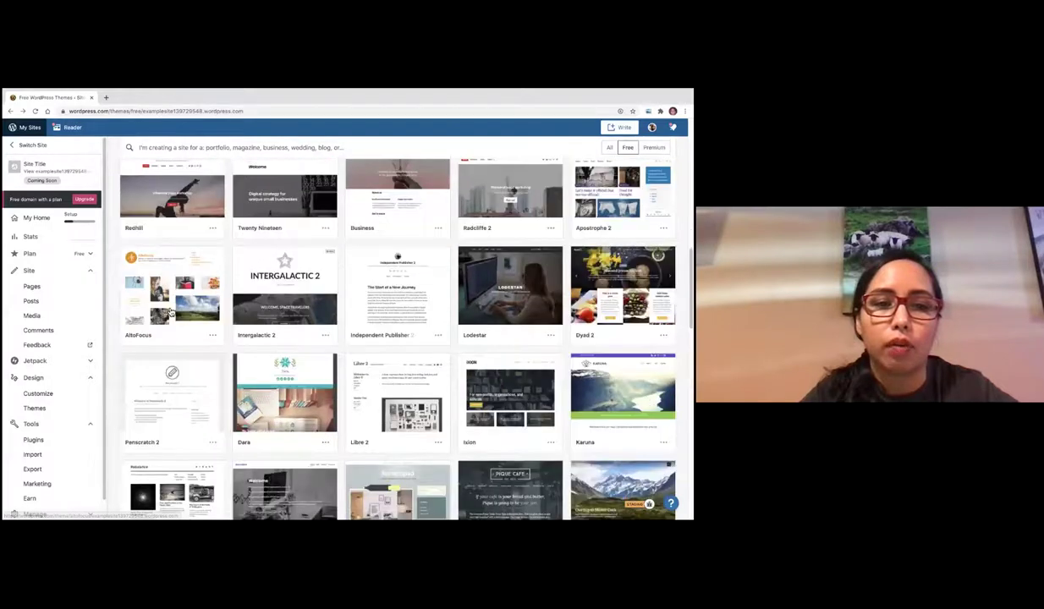
pyautogui.click(167, 300)
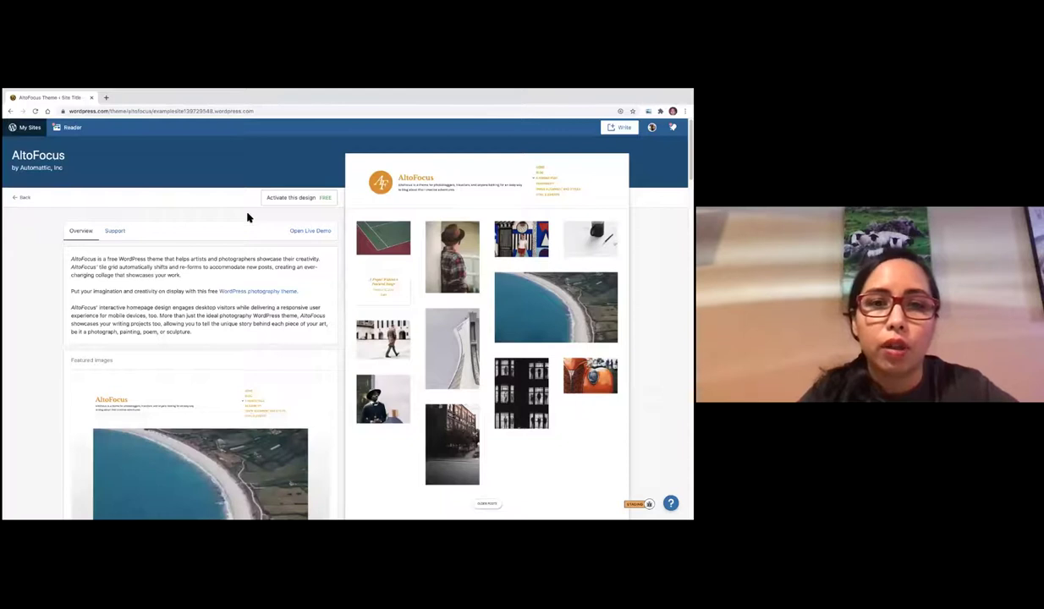
pyautogui.click(303, 231)
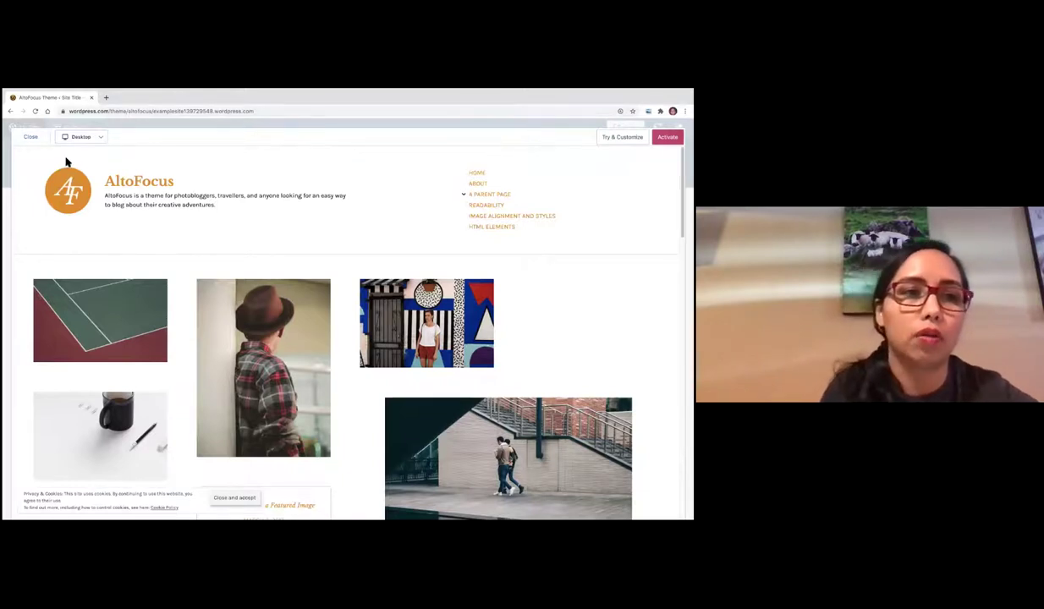
pyautogui.click(34, 139)
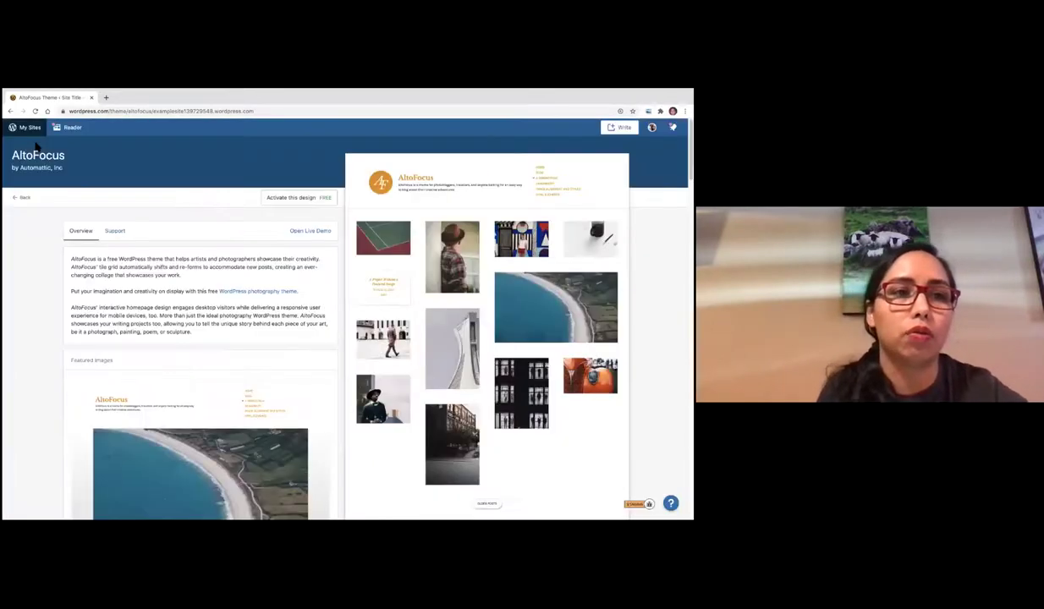
pyautogui.click(18, 202)
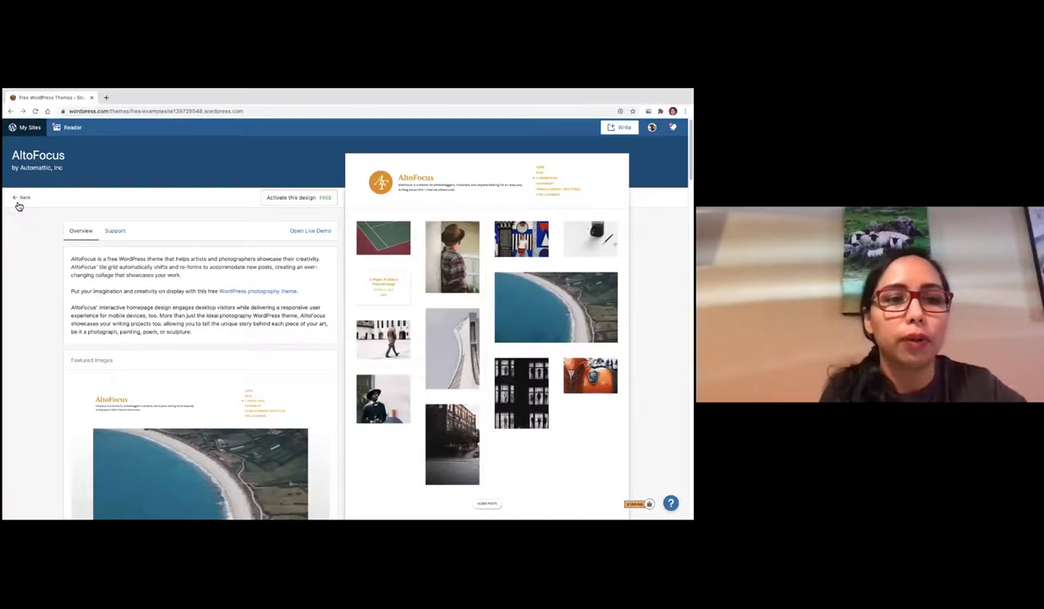
# Step: Return to the main Themes page and open the site's Customizer from the Design section
pyautogui.scroll(-5, 34, 321)
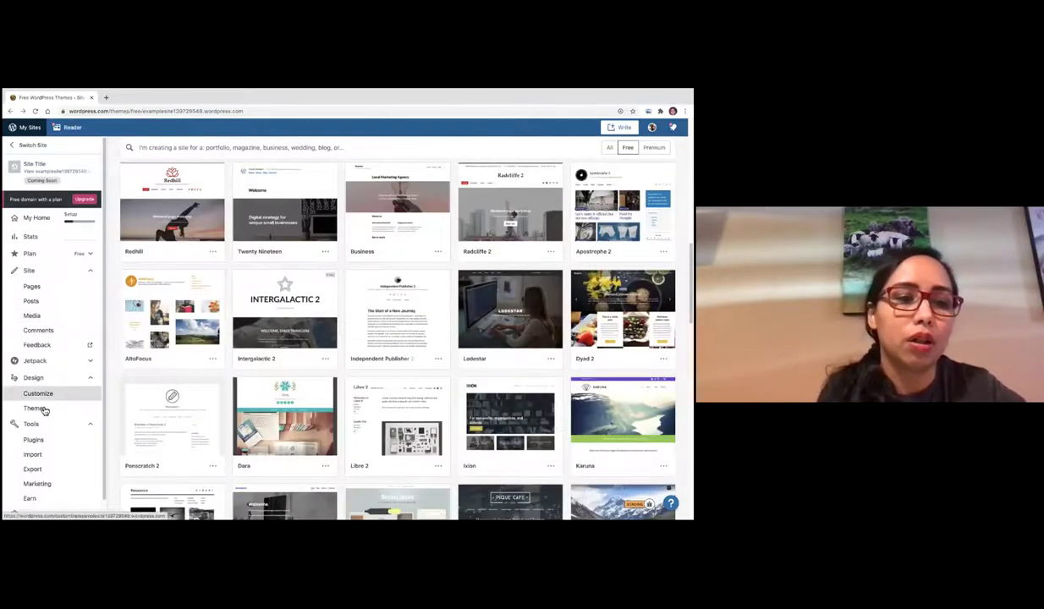
pyautogui.click(45, 409)
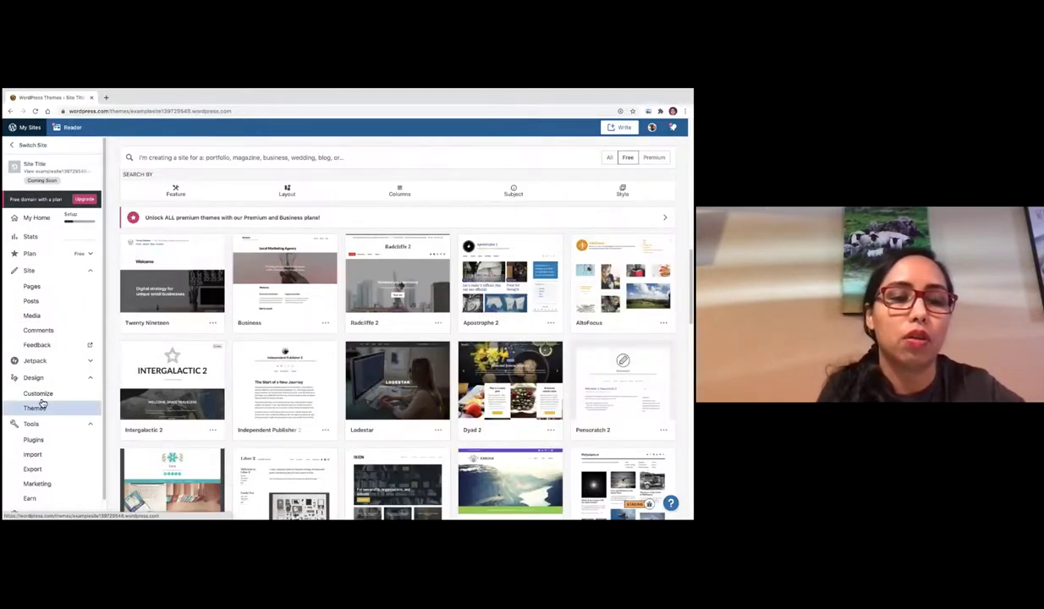
pyautogui.click(42, 399)
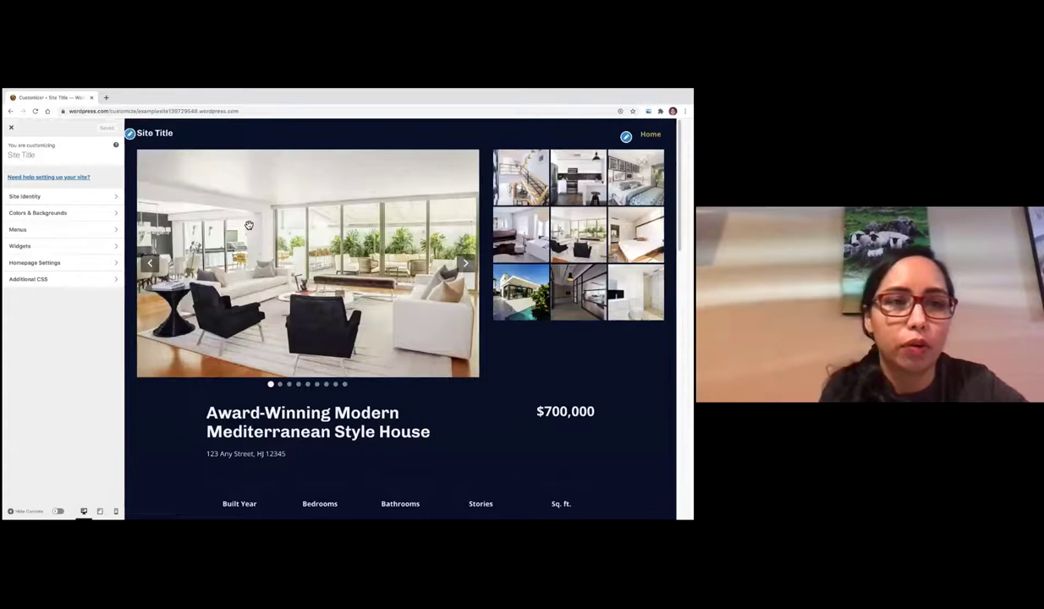
# Step: Add the Follow Blog widget to the site's footer
pyautogui.click(56, 247)
pyautogui.click(90, 192)
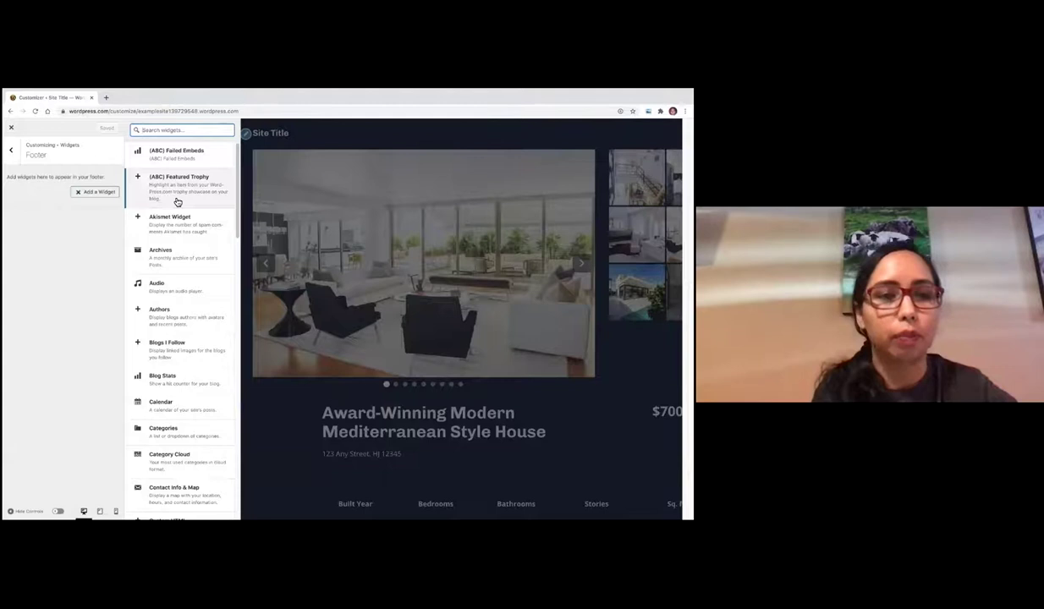
pyautogui.scroll(-1, 168, 208)
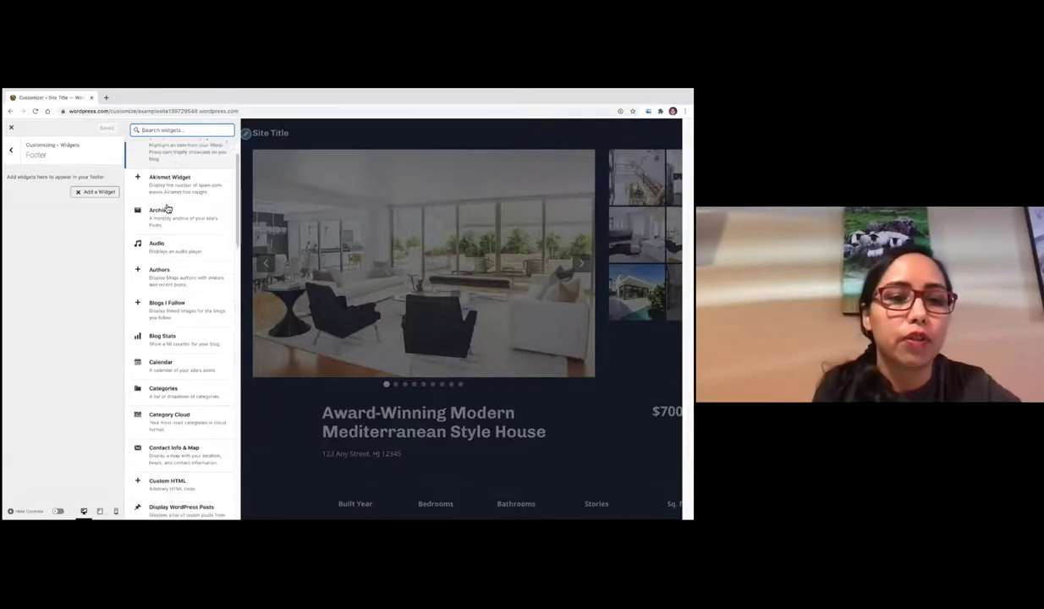
pyautogui.scroll(-2, 165, 240)
pyautogui.scroll(-4, 164, 244)
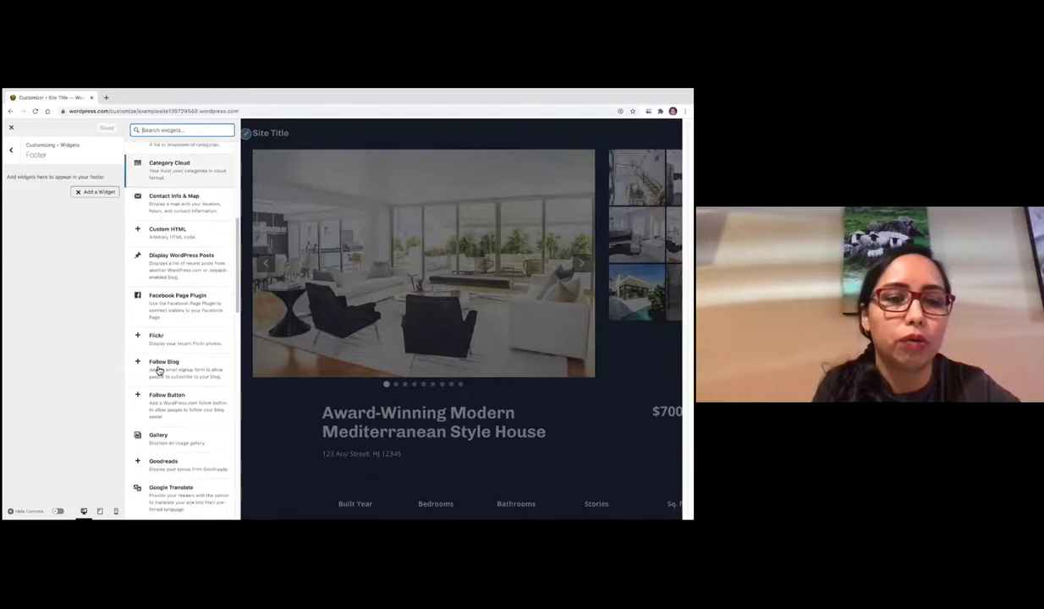
pyautogui.click(158, 375)
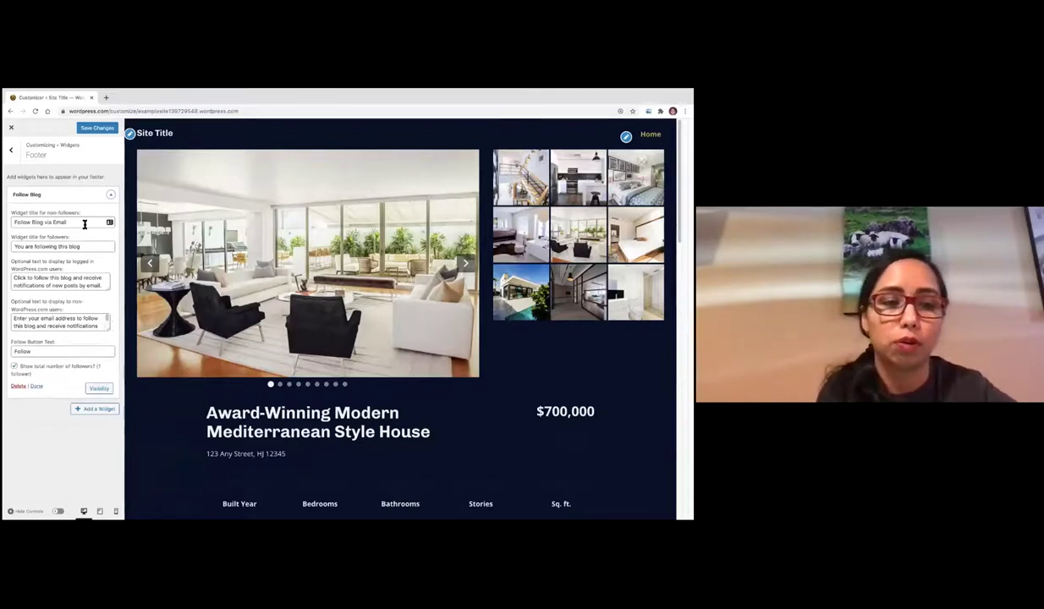
# Step: Look through the other widgets available for the footer, and leave the Customizer without saving
pyautogui.click(89, 412)
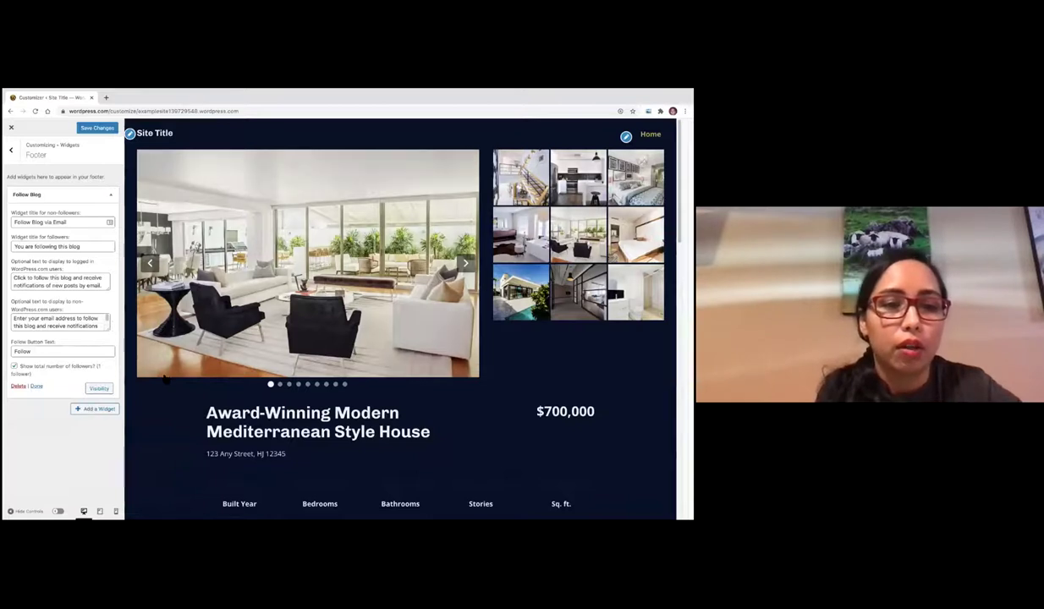
pyautogui.scroll(-1, 187, 338)
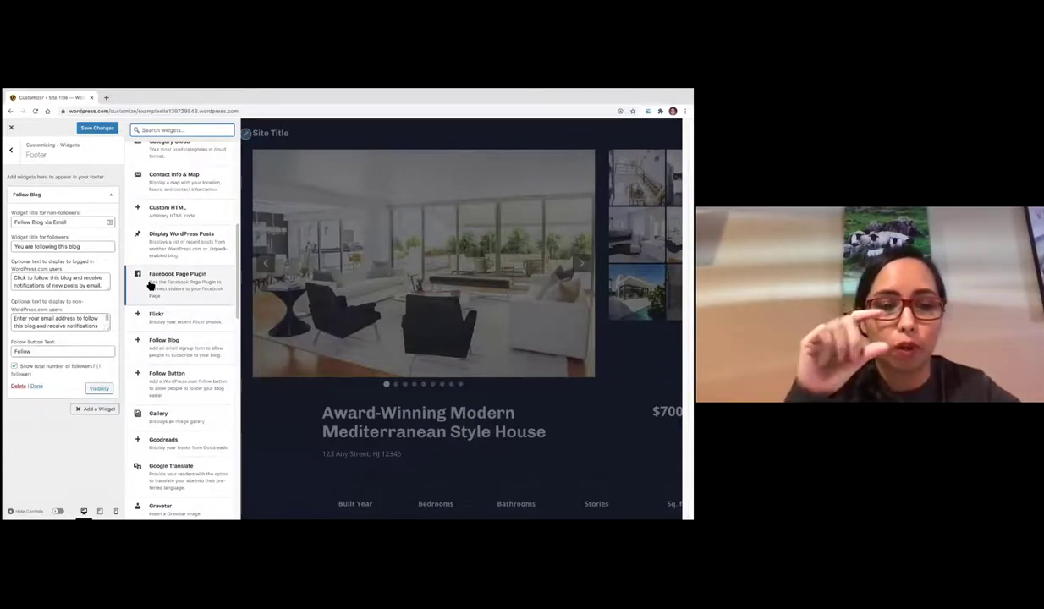
pyautogui.scroll(-1, 164, 264)
pyautogui.scroll(-5, 163, 264)
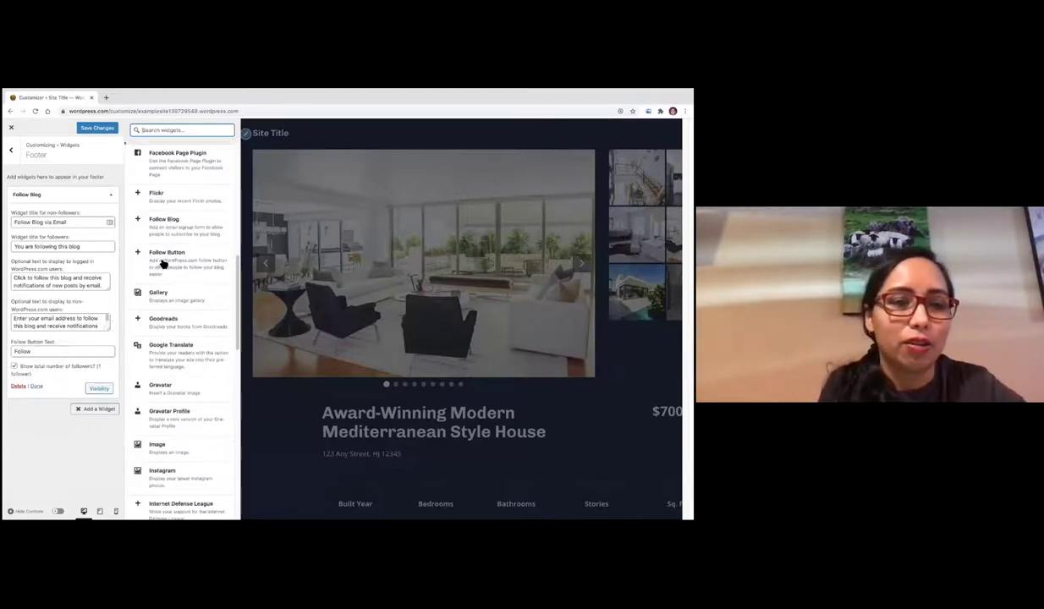
pyautogui.scroll(-2, 164, 264)
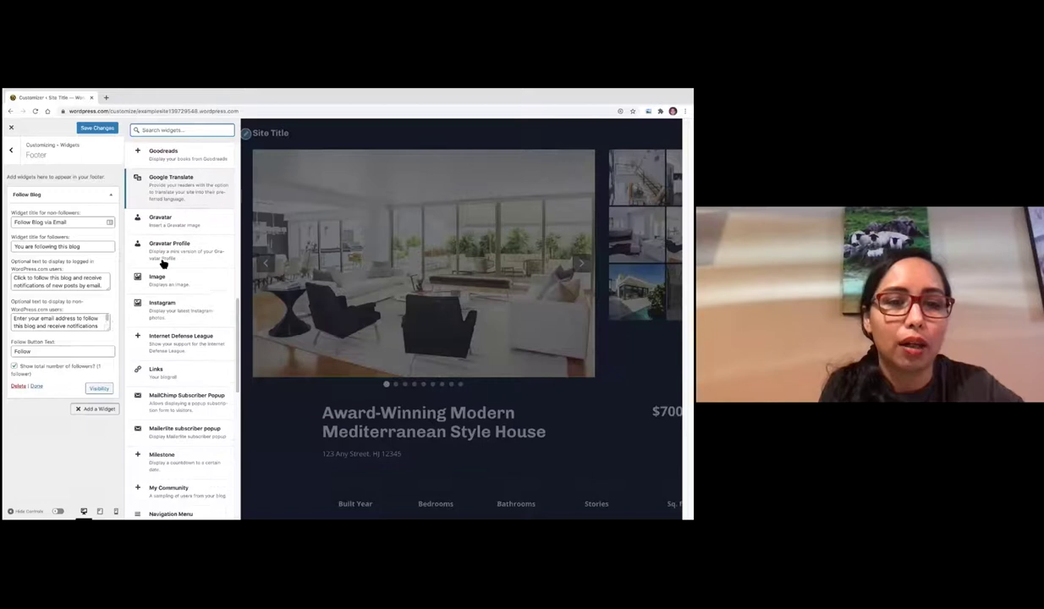
pyautogui.scroll(-2, 163, 264)
pyautogui.scroll(-5, 163, 264)
pyautogui.scroll(-3, 163, 264)
pyautogui.scroll(-3, 155, 350)
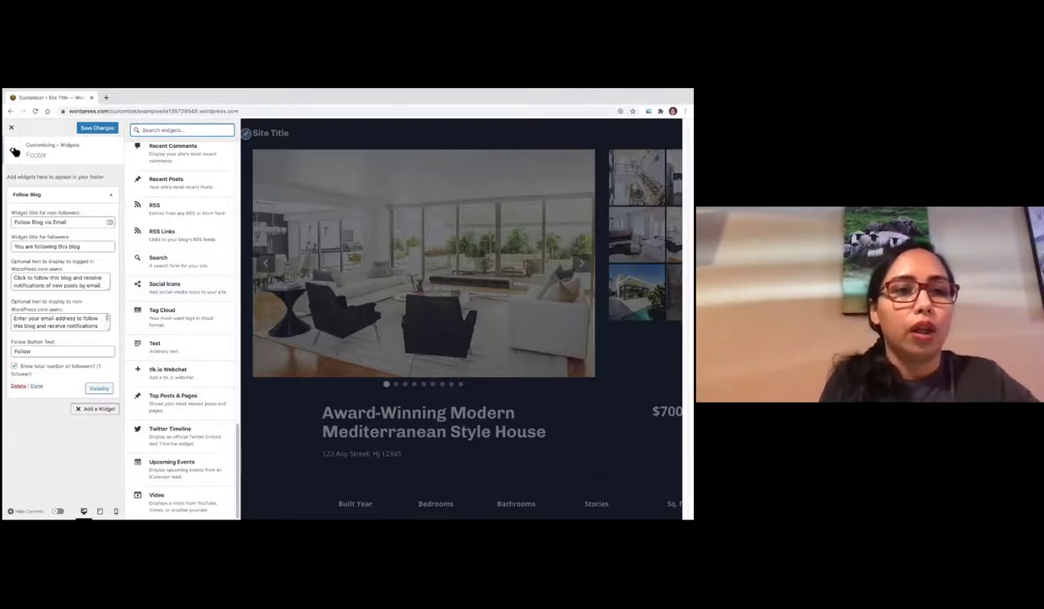
pyautogui.scroll(2, 182, 291)
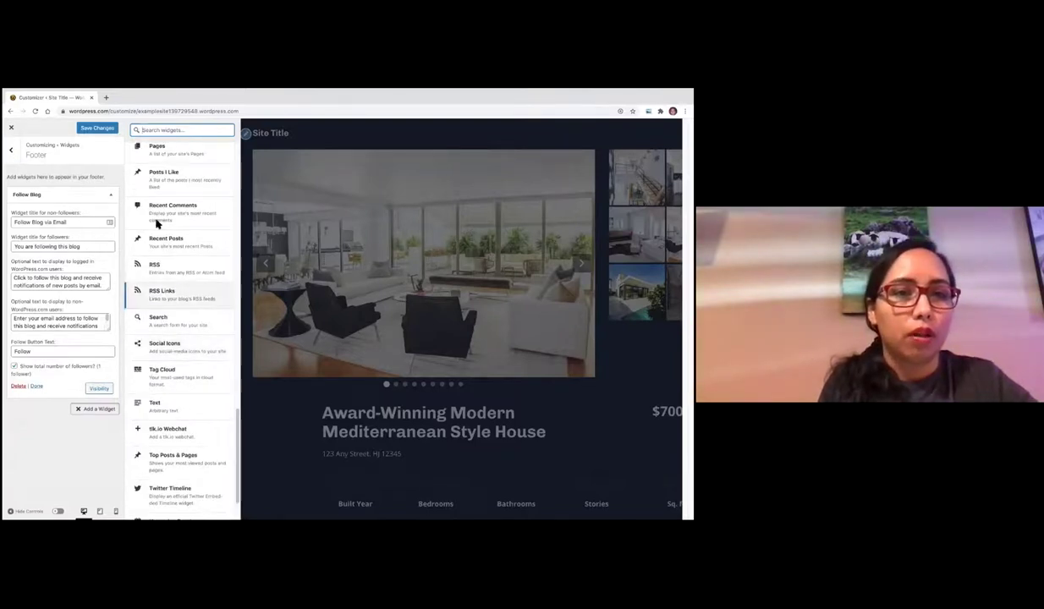
pyautogui.scroll(1, 170, 235)
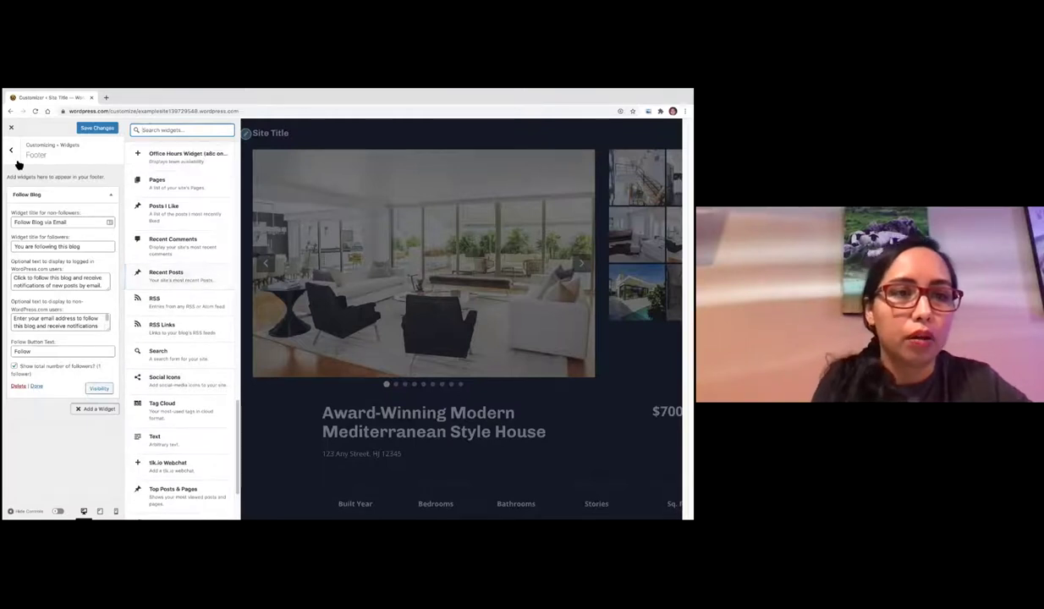
pyautogui.click(13, 128)
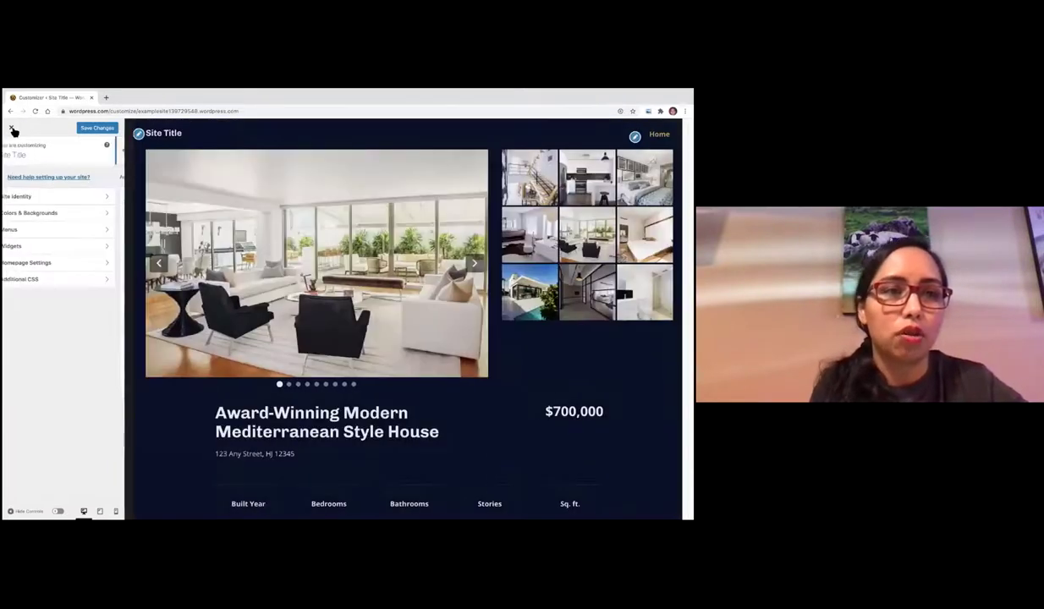
pyautogui.click(12, 129)
# Step: Open the Plugins page from the Tools section and look over the plugins on offer
pyautogui.scroll(-5, 292, 280)
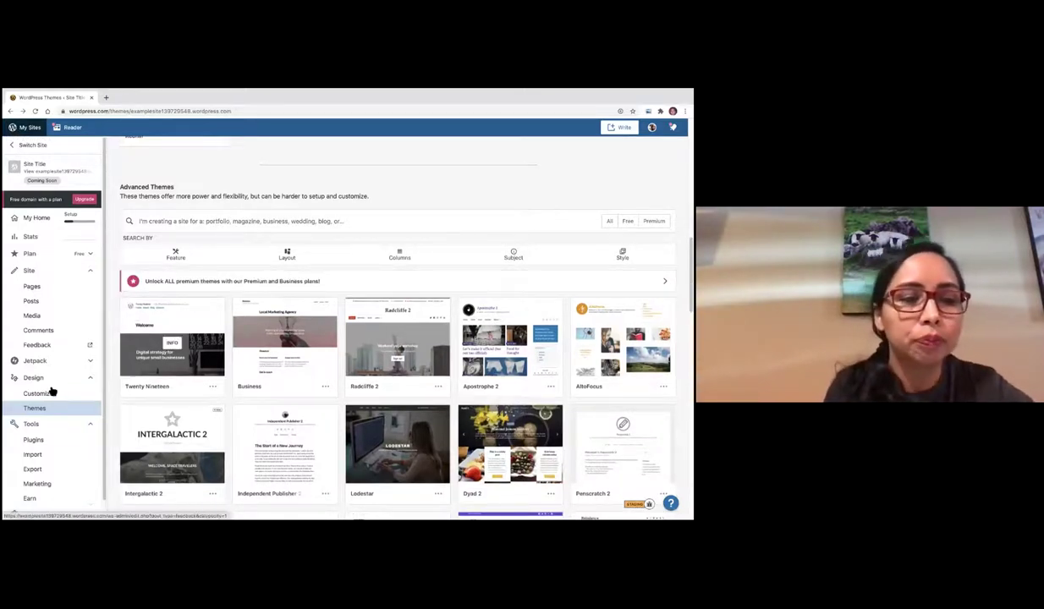
pyautogui.scroll(-1, 51, 393)
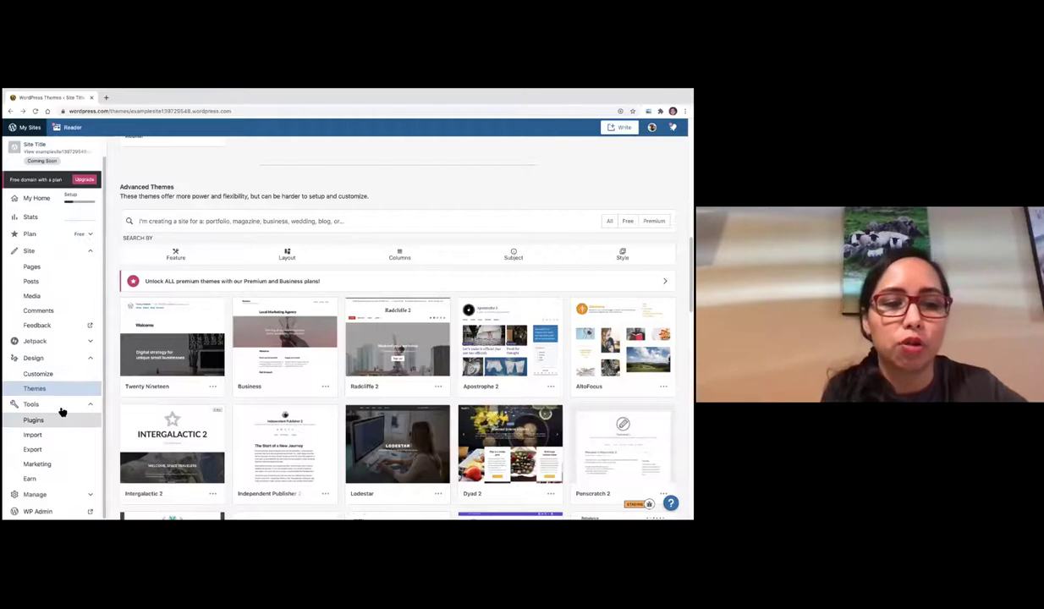
pyautogui.click(42, 426)
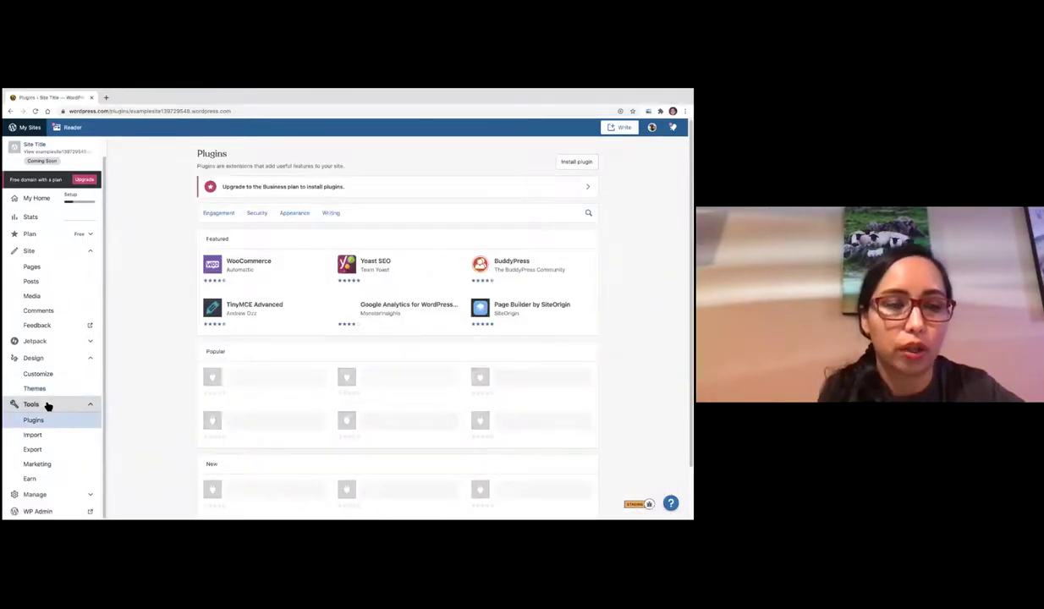
pyautogui.scroll(-1, 46, 401)
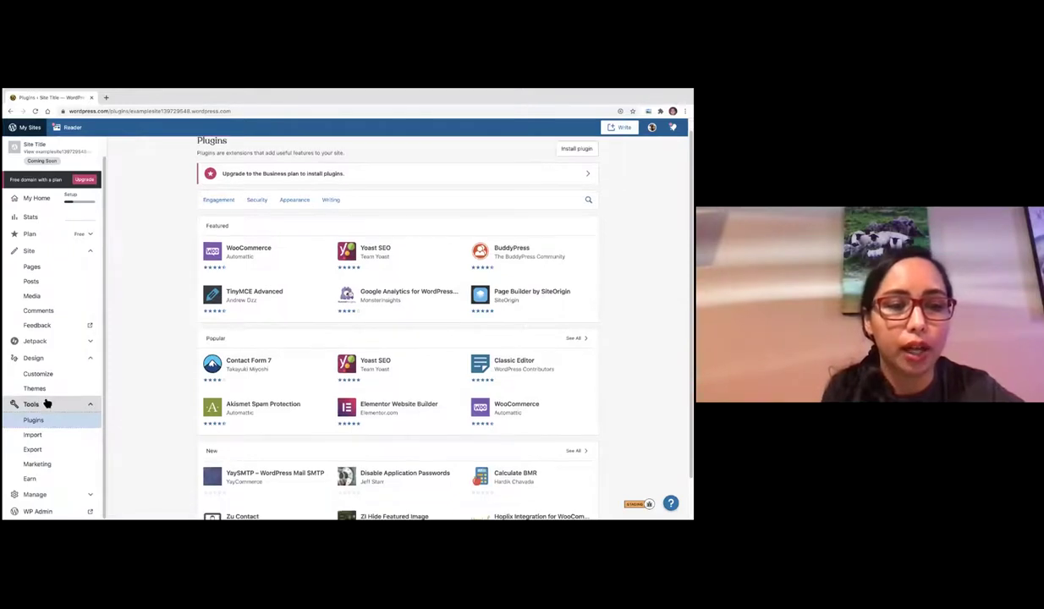
# Step: Open the Marketing page from the Tools section and review its Traffic settings
pyautogui.click(38, 468)
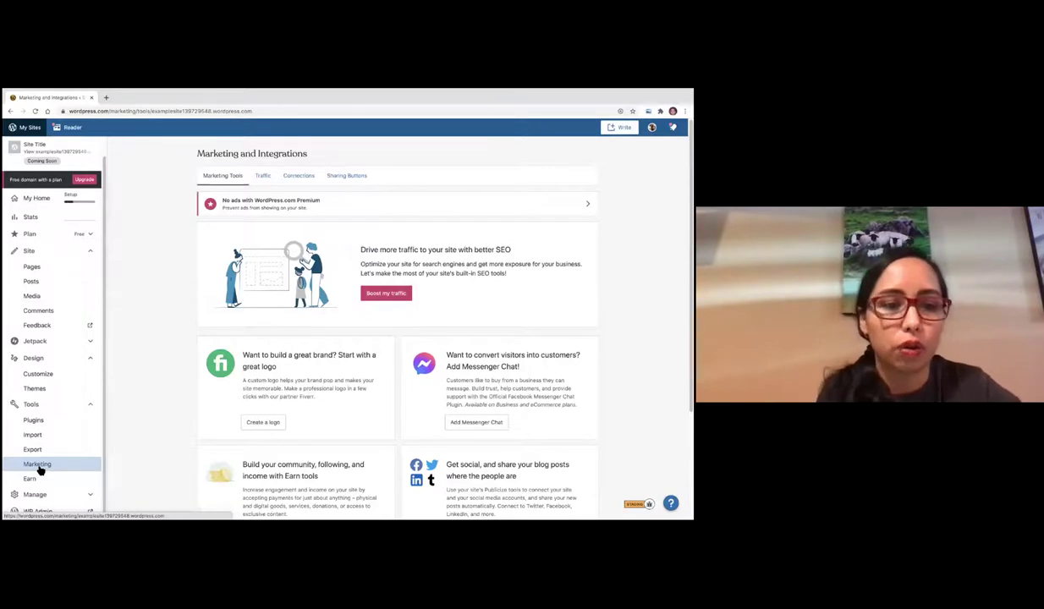
pyautogui.click(262, 175)
pyautogui.scroll(-2, 180, 253)
pyautogui.scroll(1, 180, 263)
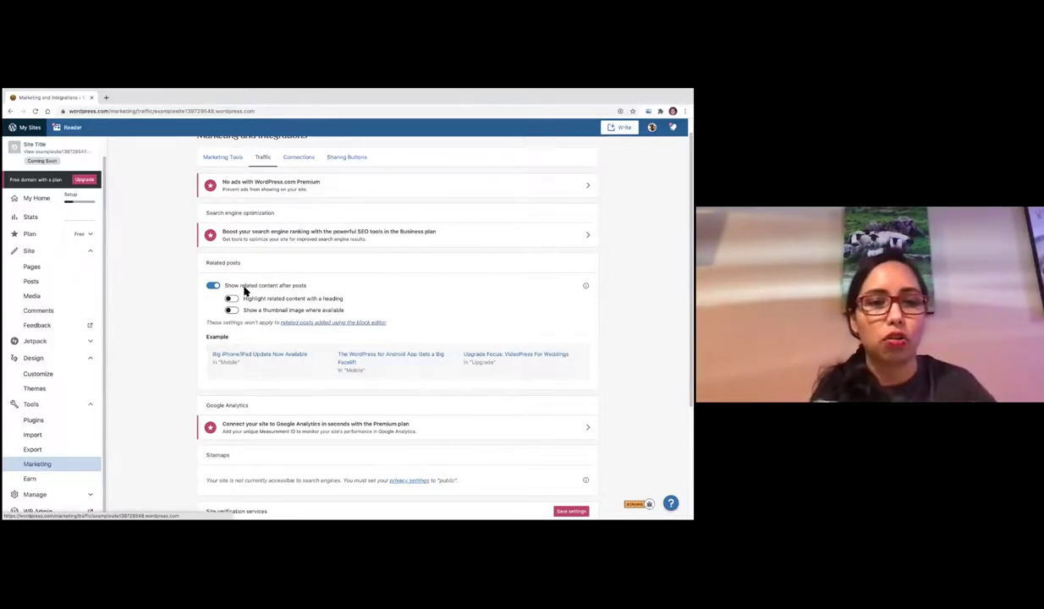
# Step: Review the remaining Traffic settings down to Site verification services, and look over the Connections page of Marketing and Integrations
pyautogui.scroll(-2, 244, 291)
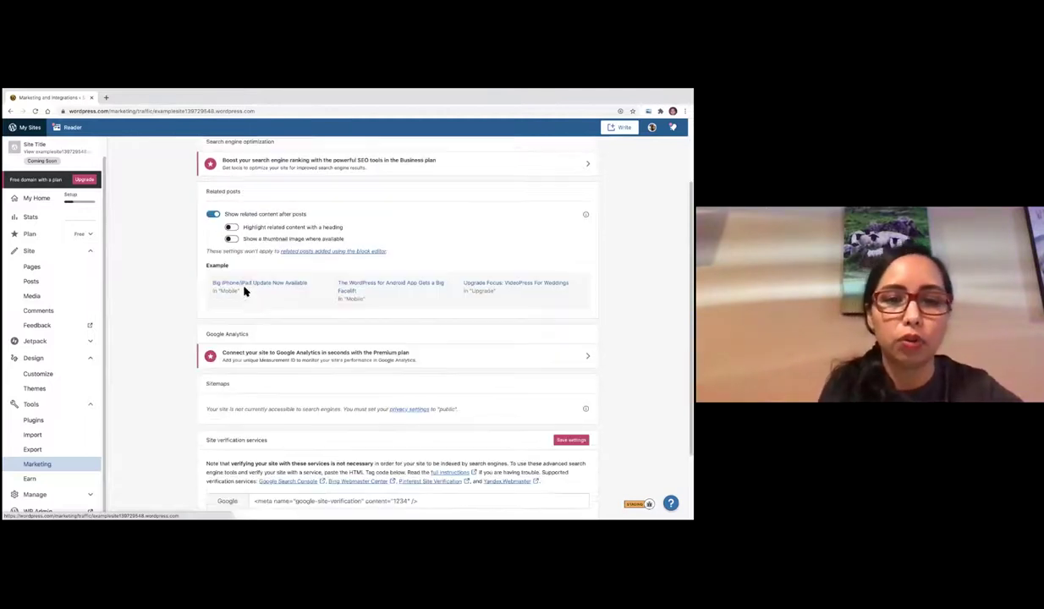
pyautogui.scroll(-2, 244, 291)
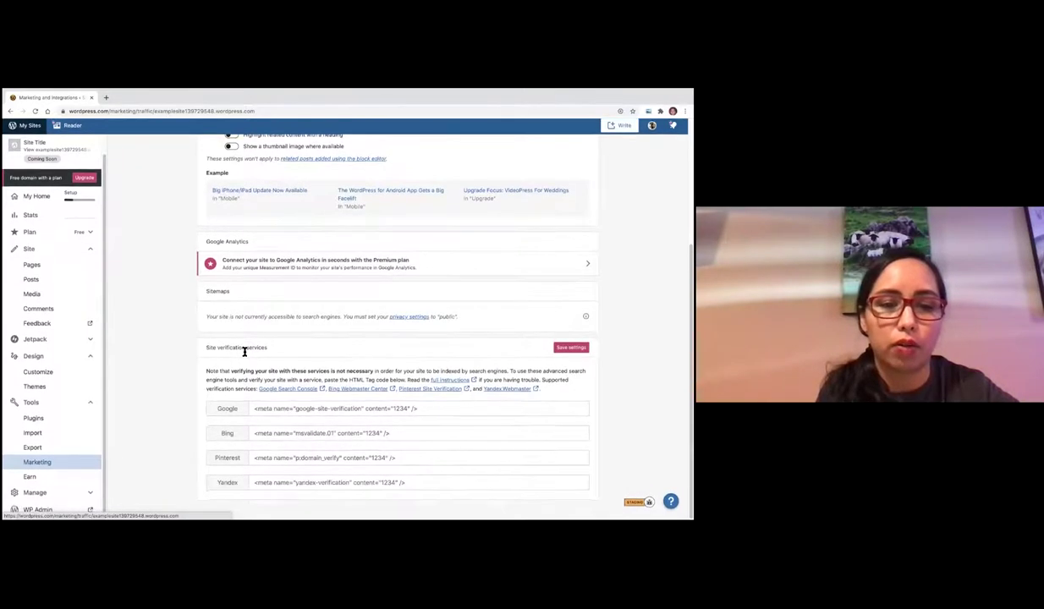
pyautogui.scroll(5, 244, 355)
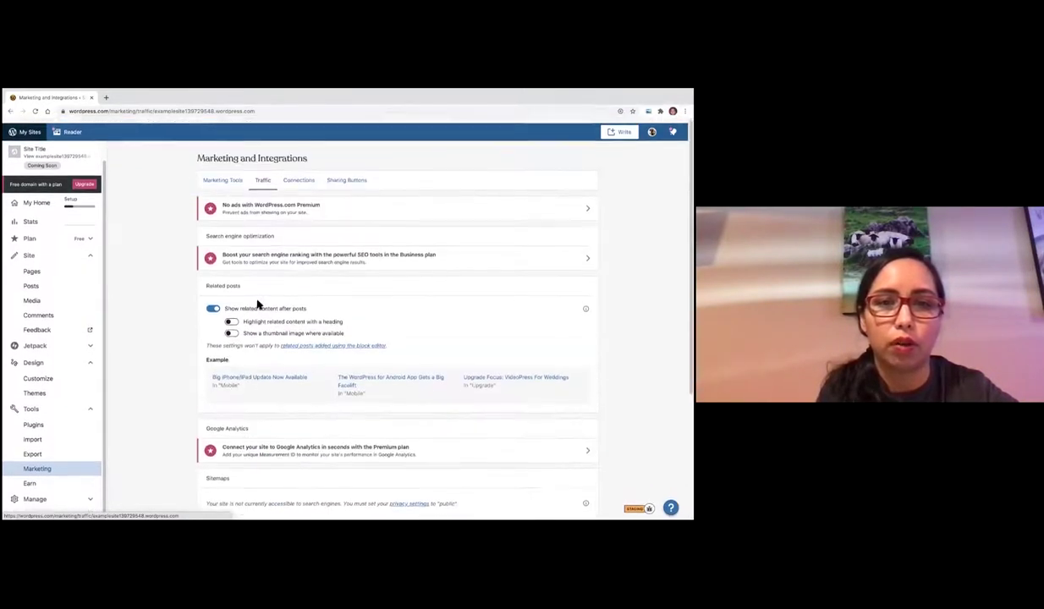
pyautogui.click(310, 178)
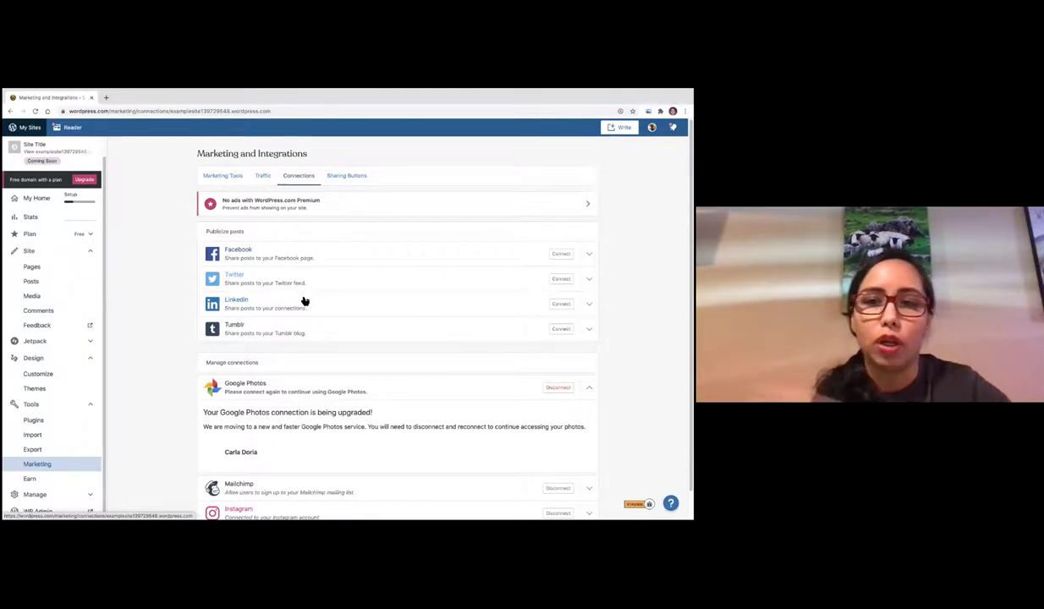
pyautogui.scroll(-1, 341, 250)
pyautogui.scroll(1, 349, 214)
# Step: Add LinkedIn, Reddit and Tumblr to the visible sharing buttons on the Sharing Buttons page
pyautogui.click(366, 179)
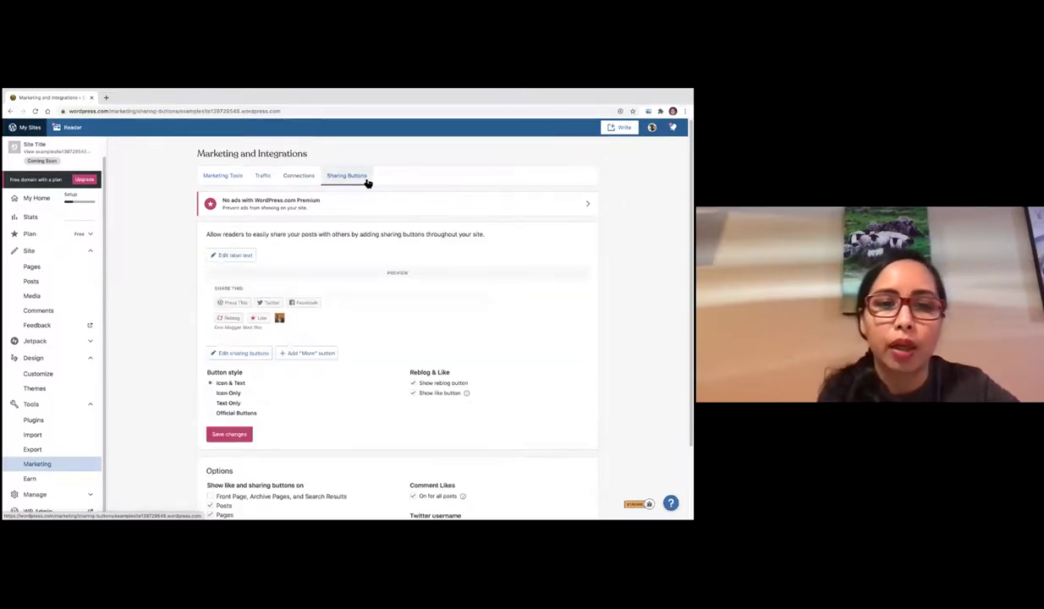
pyautogui.scroll(-1, 170, 311)
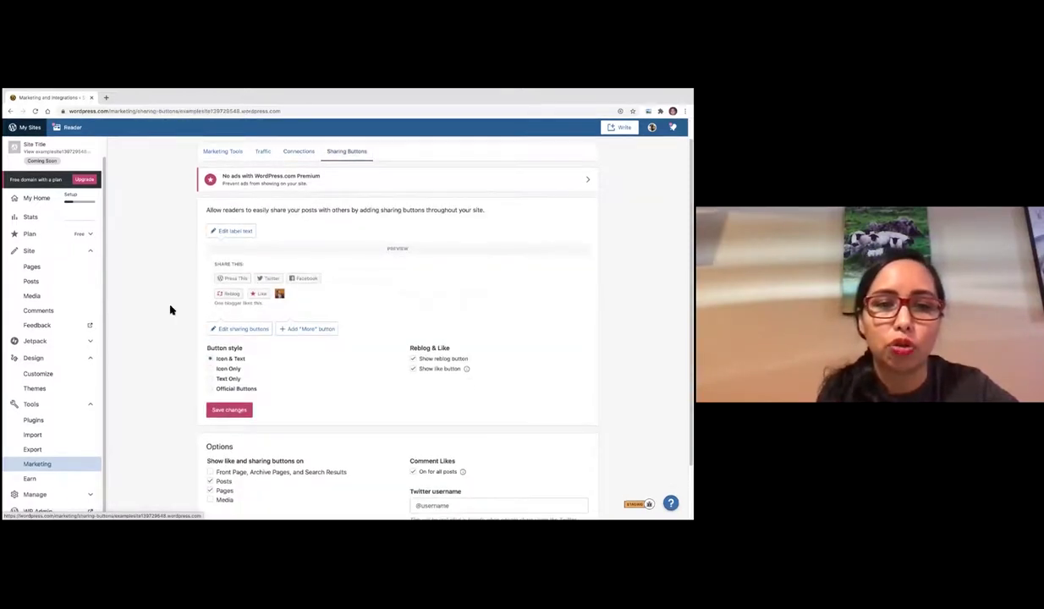
pyautogui.click(252, 326)
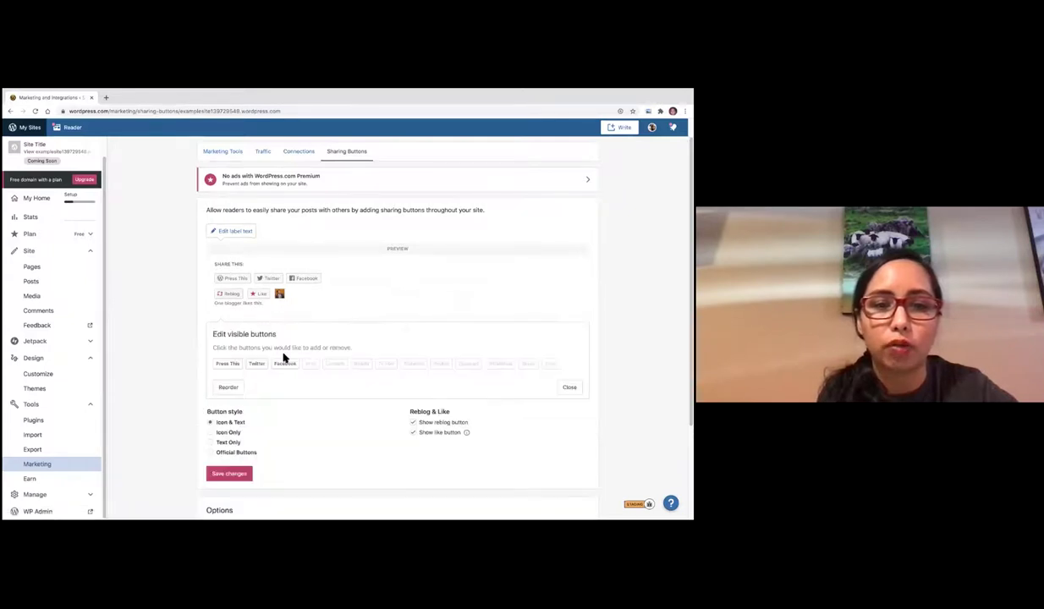
pyautogui.scroll(-1, 288, 369)
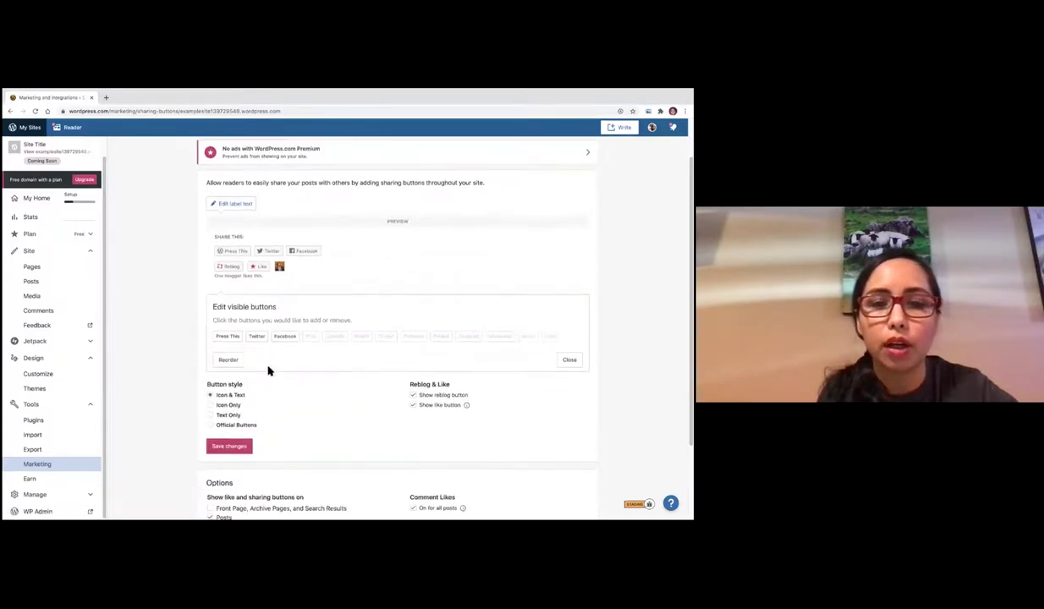
pyautogui.click(338, 335)
pyautogui.click(361, 332)
pyautogui.click(386, 332)
# Step: Look over the sharing button preview, button styles and options for where like and sharing buttons are shown
pyautogui.scroll(-1, 240, 258)
pyautogui.scroll(-3, 220, 338)
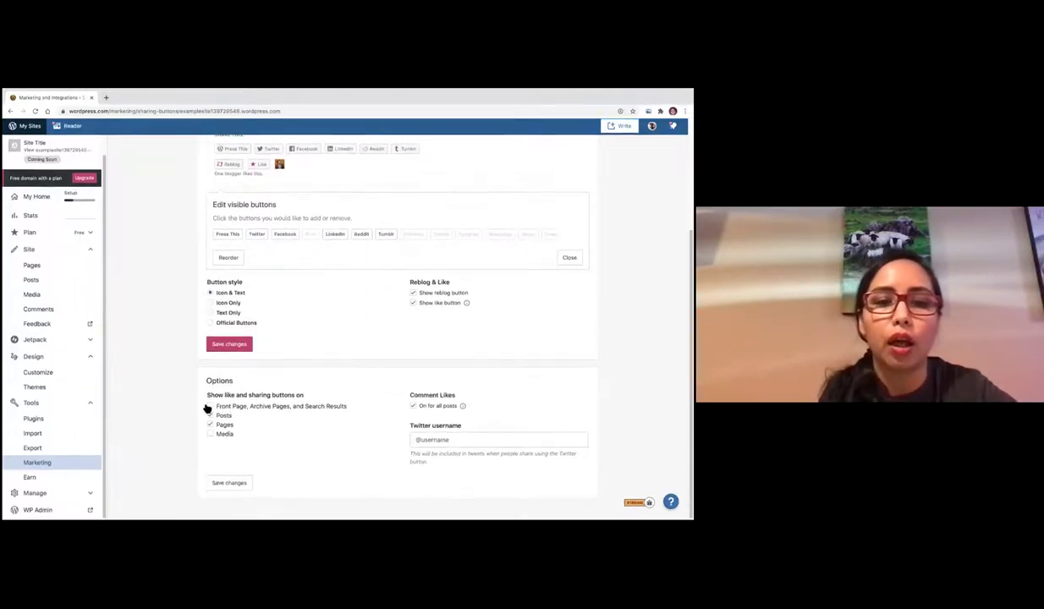
pyautogui.scroll(5, 240, 389)
pyautogui.scroll(-5, 240, 389)
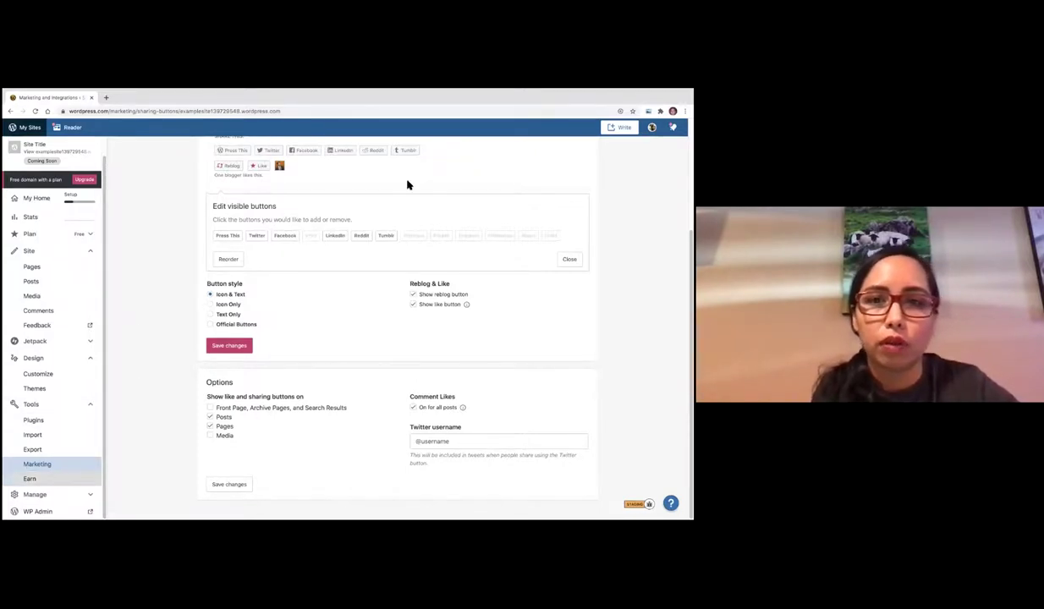
pyautogui.scroll(3, 415, 167)
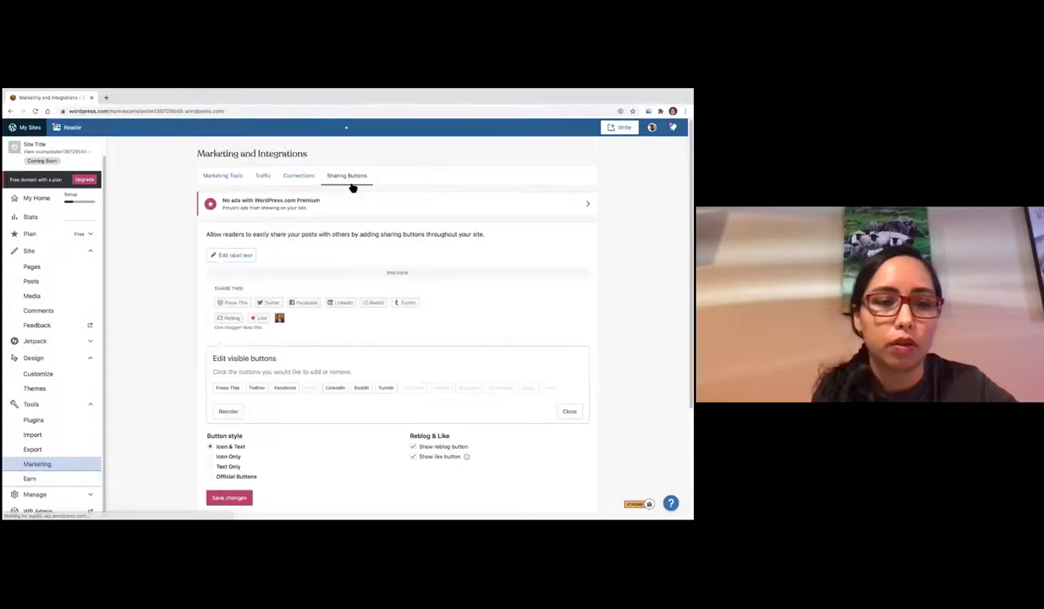
# Step: Review the monetization features on the Earn page, and look at the entries in the Manage section
pyautogui.click(57, 482)
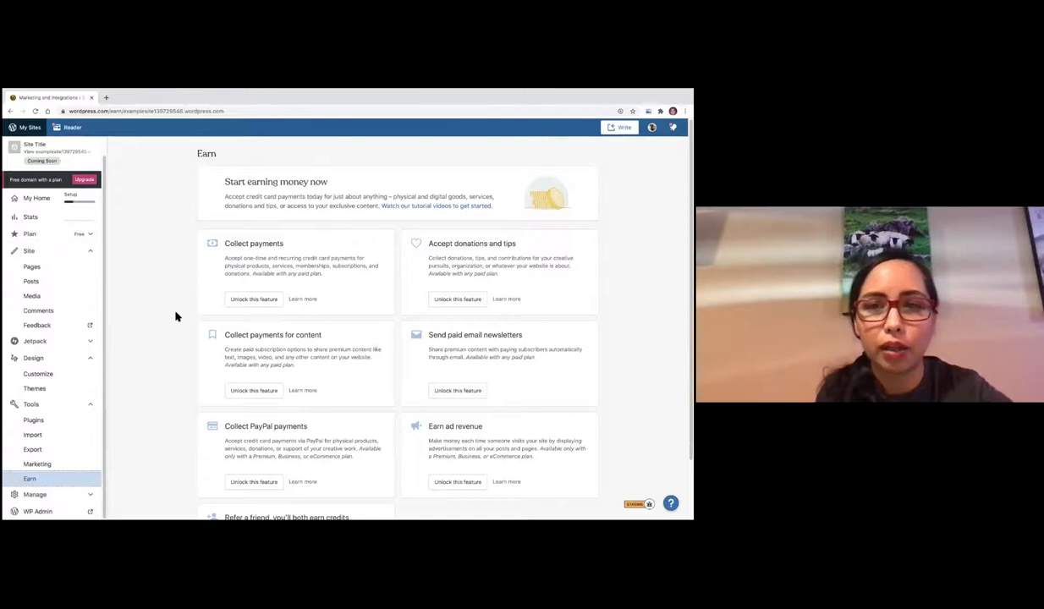
pyautogui.scroll(-2, 176, 317)
pyautogui.scroll(1, 176, 316)
pyautogui.scroll(-1, 176, 317)
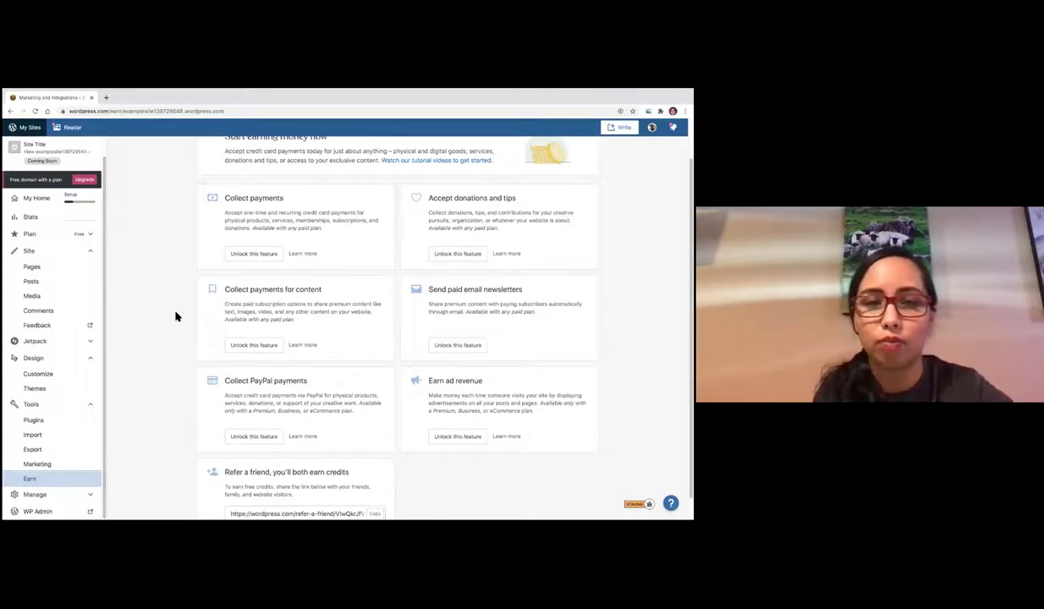
pyautogui.scroll(-1, 72, 445)
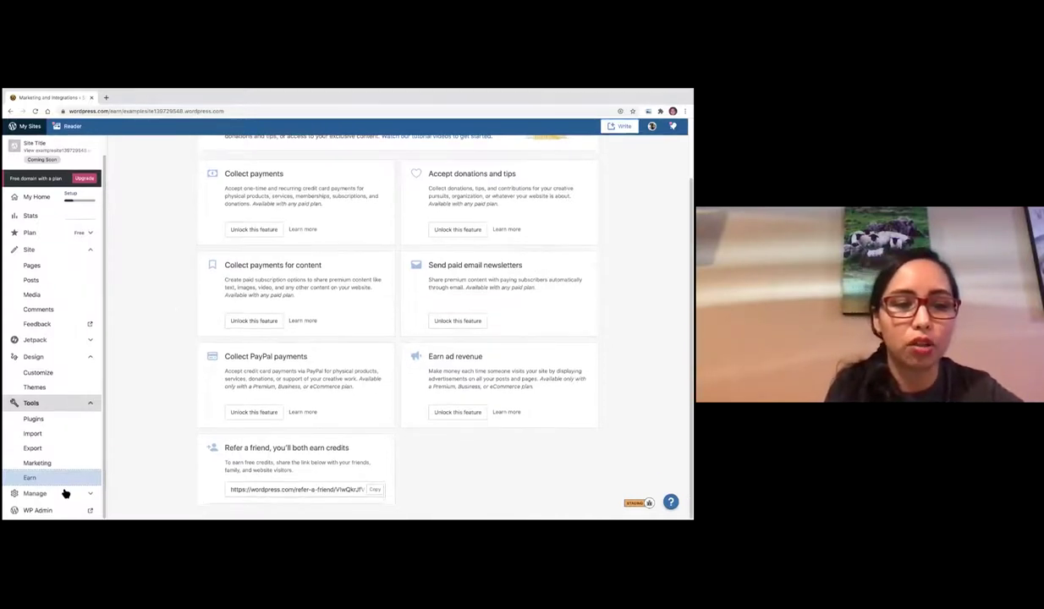
pyautogui.click(59, 494)
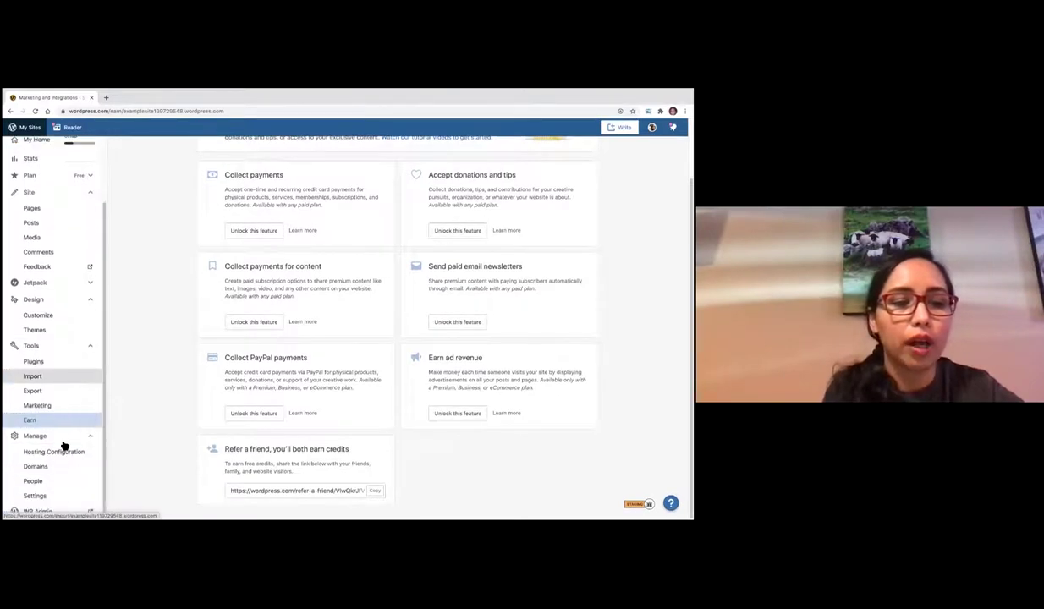
pyautogui.scroll(2, 61, 410)
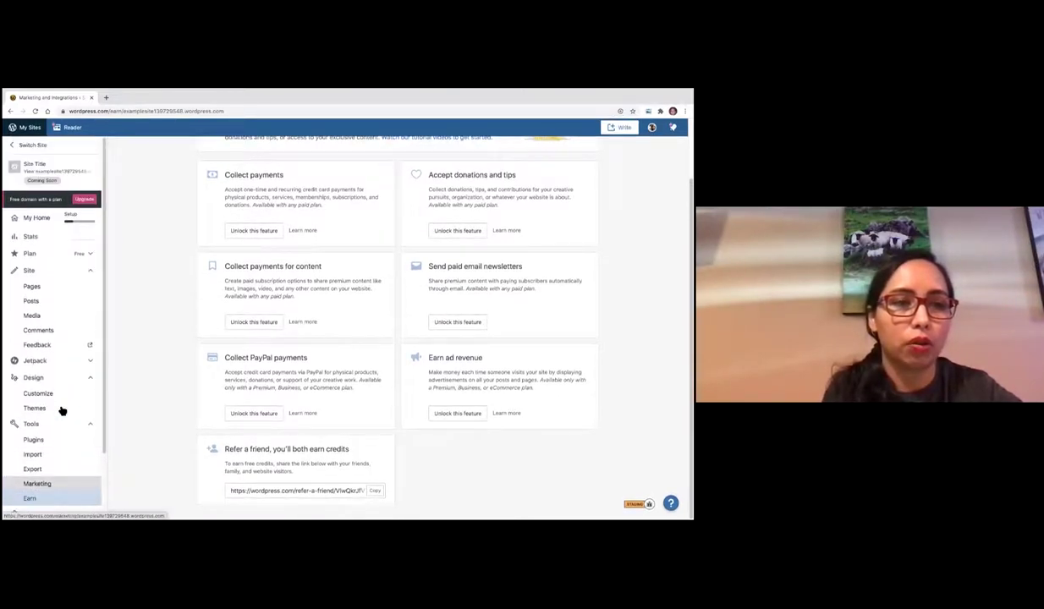
# Step: Open the Home page from the site's Pages list in the editor and look over its content
pyautogui.click(61, 287)
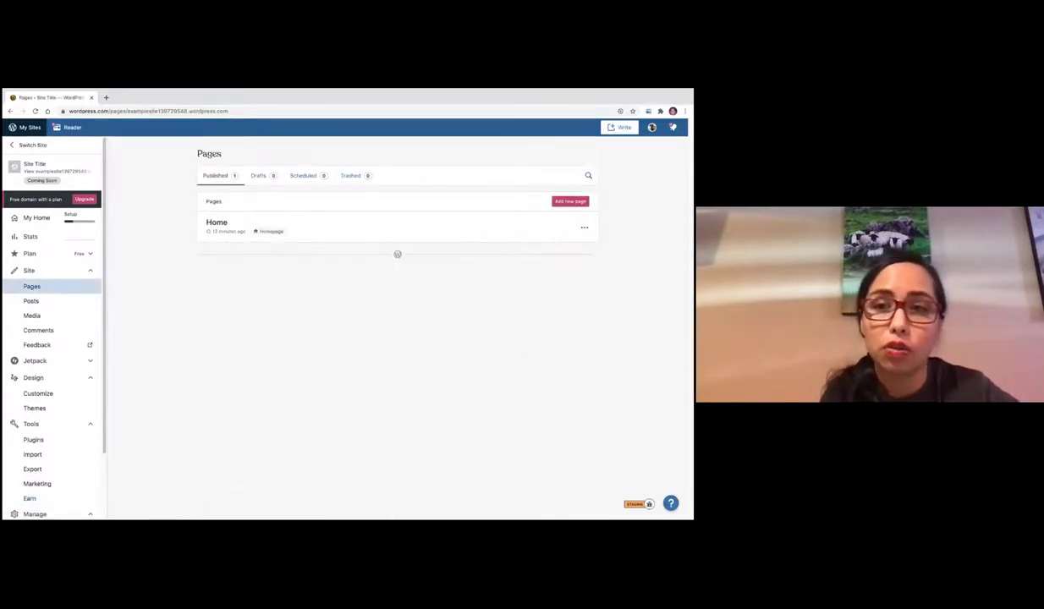
pyautogui.click(584, 228)
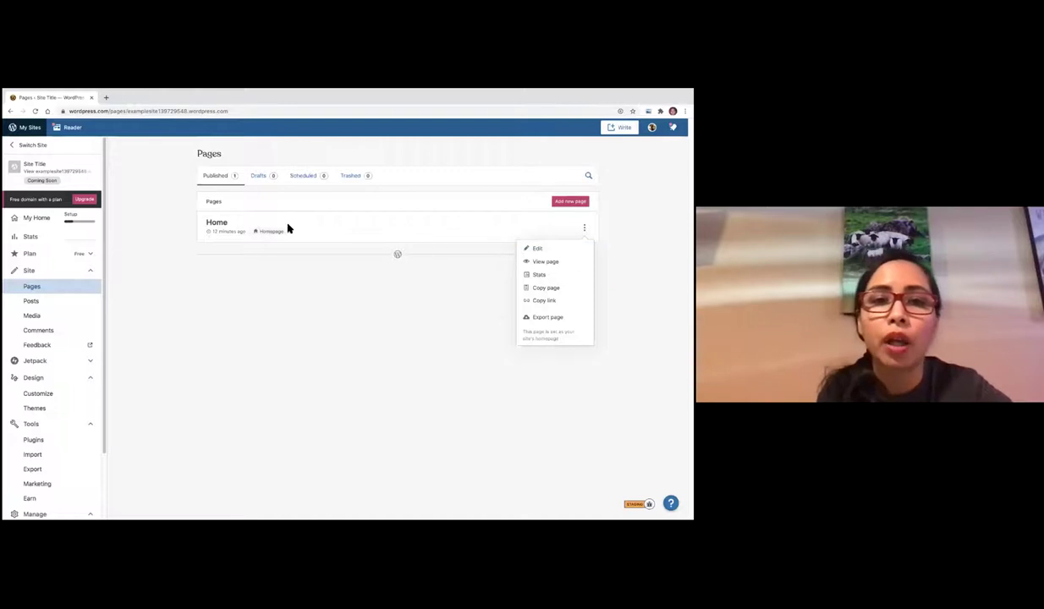
pyautogui.click(210, 224)
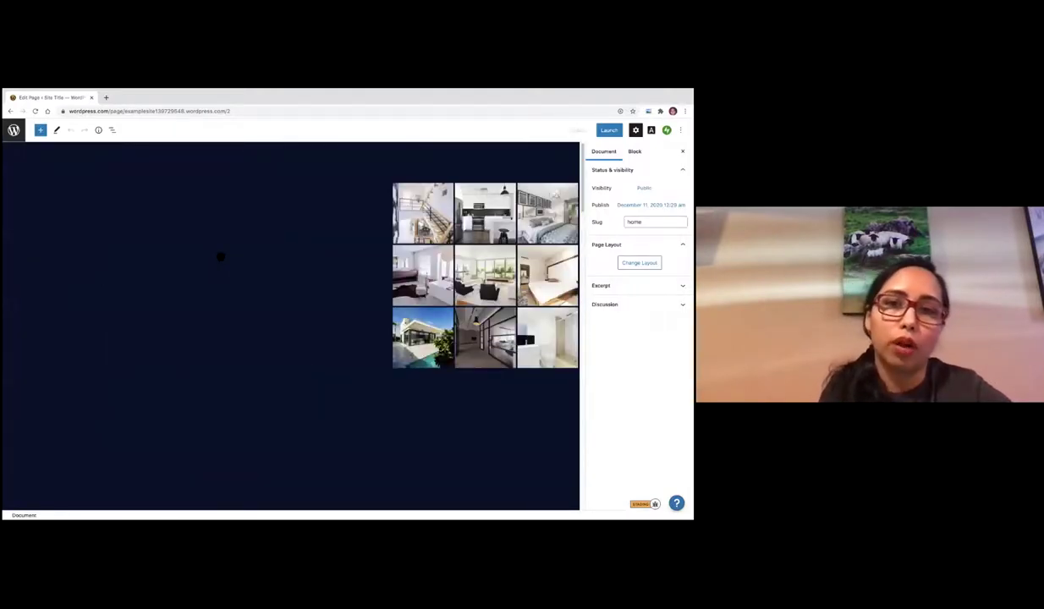
pyautogui.scroll(-5, 220, 257)
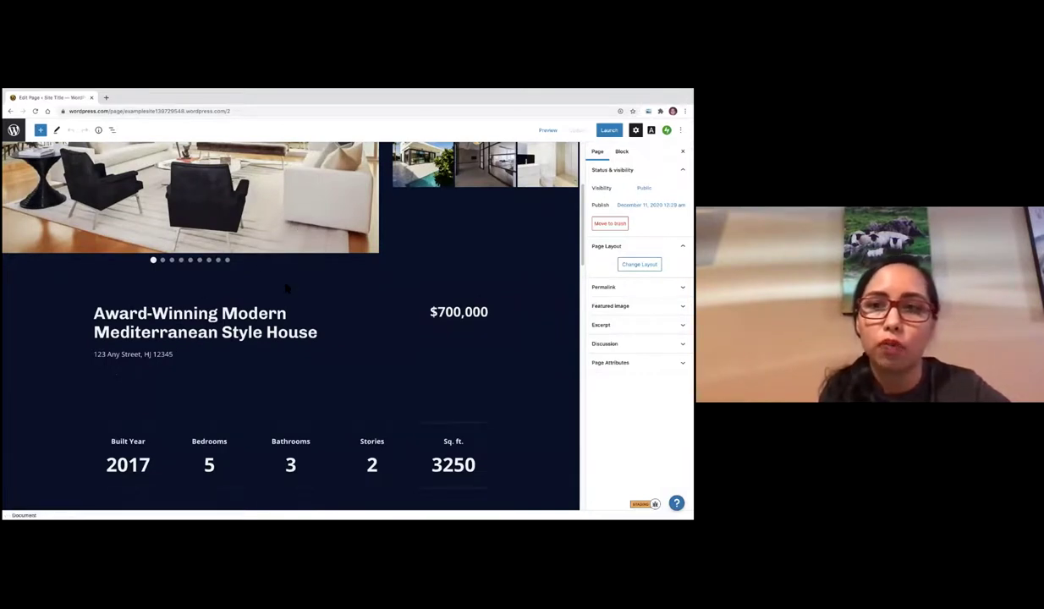
# Step: Browse the alternative layouts for the Home page, and leave the layout chooser without applying one
pyautogui.click(640, 264)
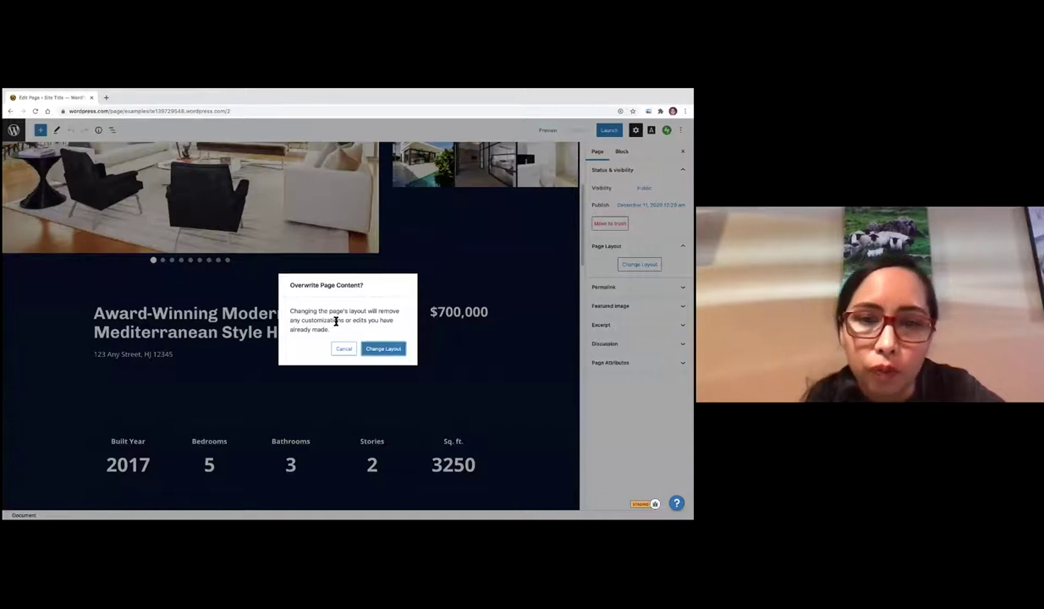
pyautogui.click(373, 352)
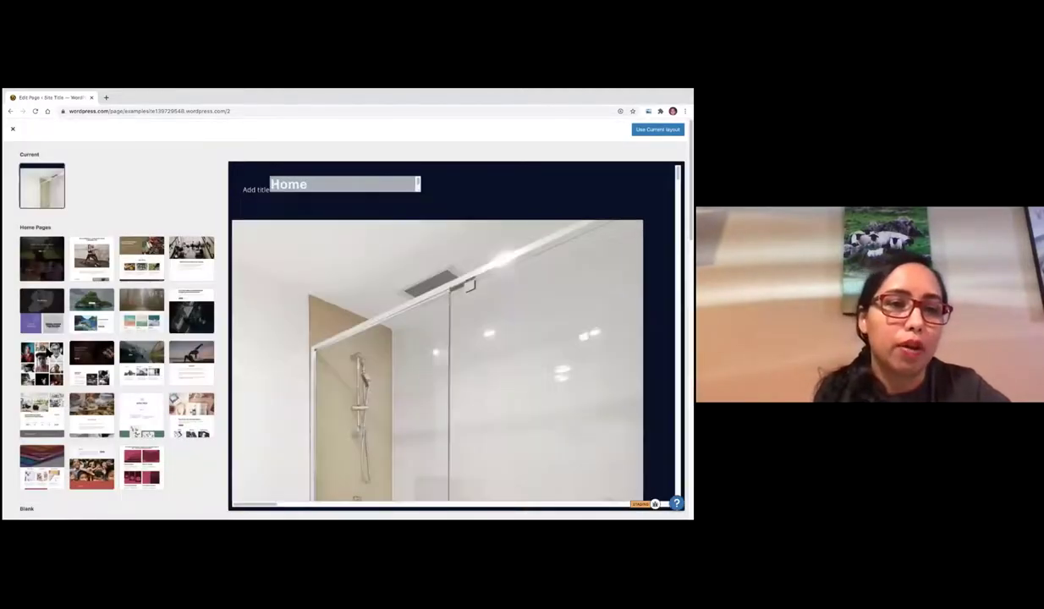
pyautogui.scroll(-5, 47, 349)
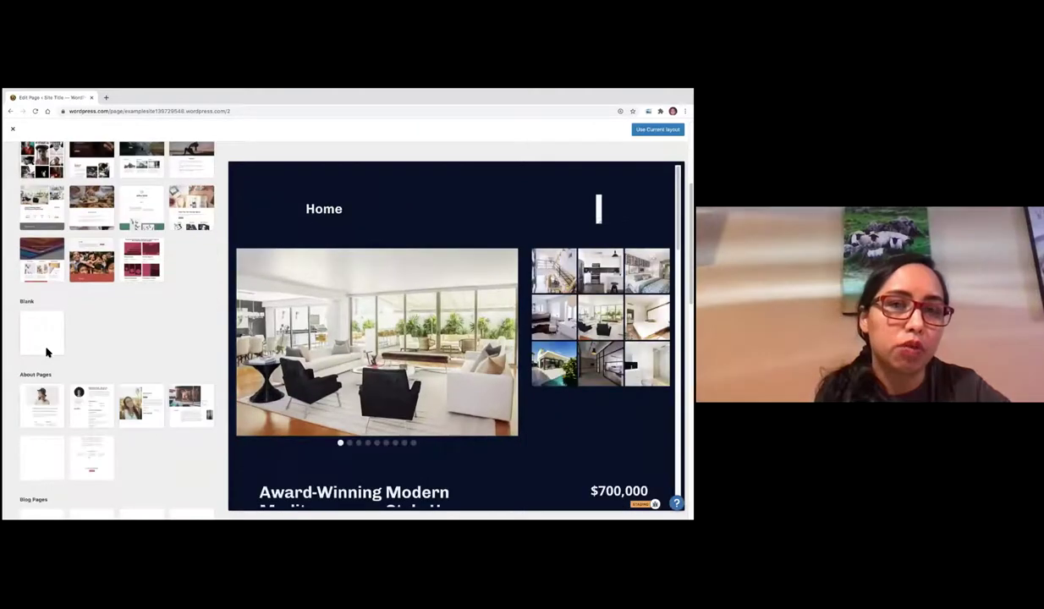
pyautogui.scroll(5, 35, 282)
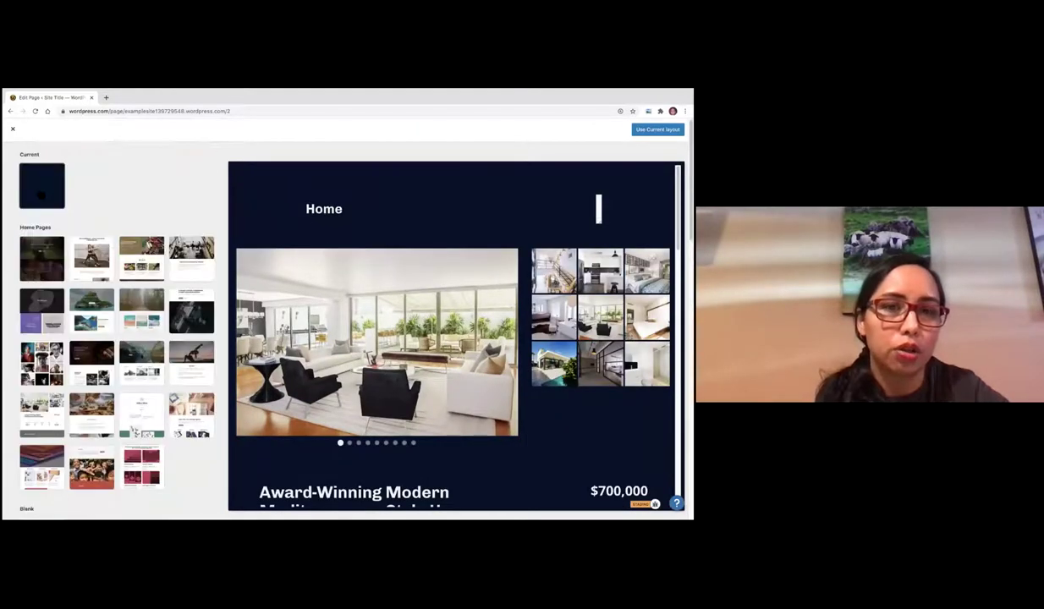
pyautogui.click(13, 130)
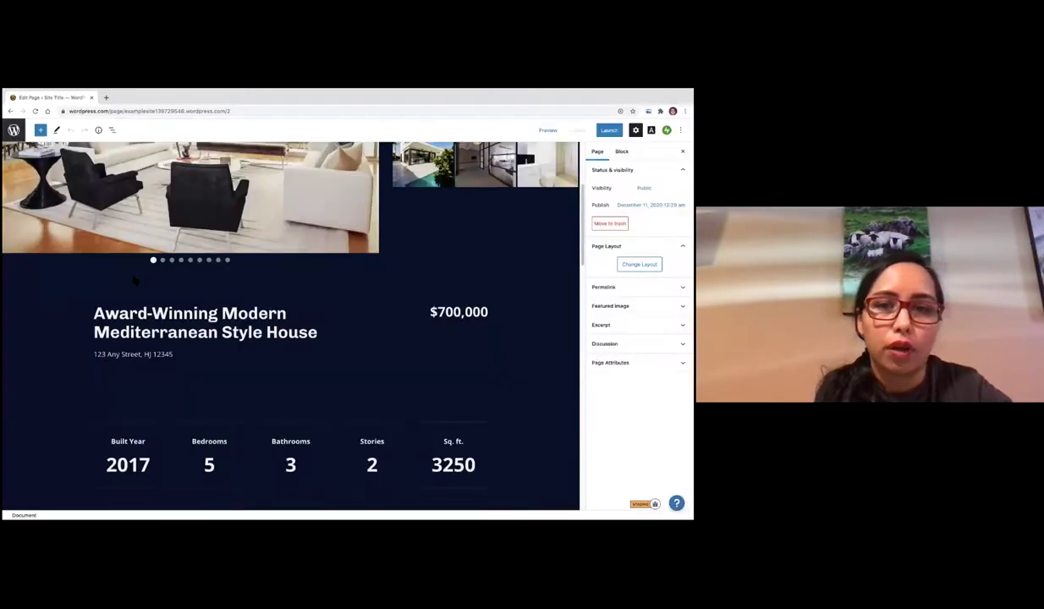
# Step: Browse the full block library from the end of the Home page, from text and media through embeds, payment and form blocks
pyautogui.scroll(-5, 131, 279)
pyautogui.scroll(-10, 133, 281)
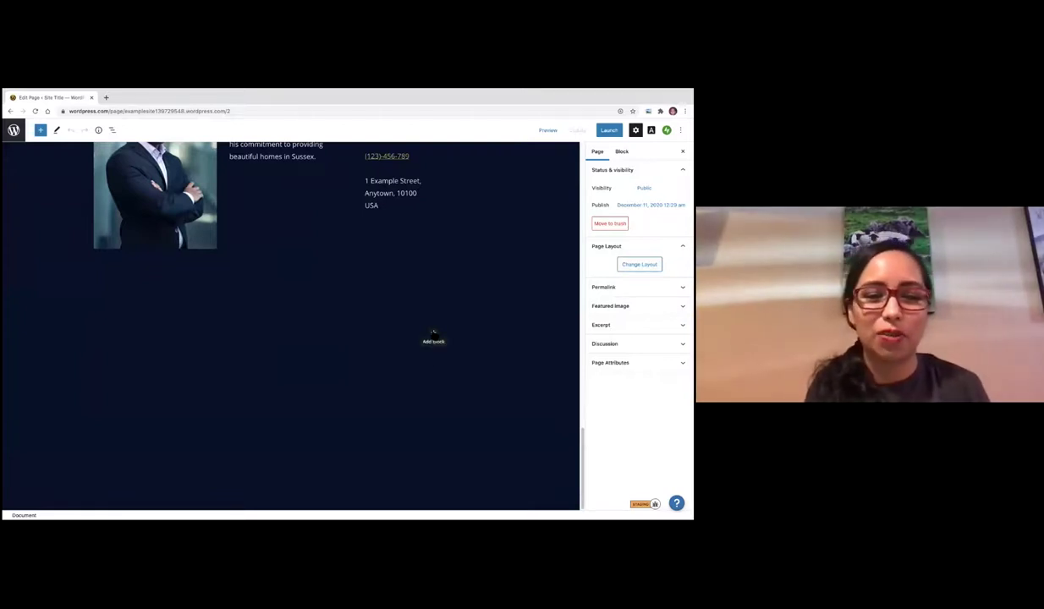
pyautogui.click(433, 333)
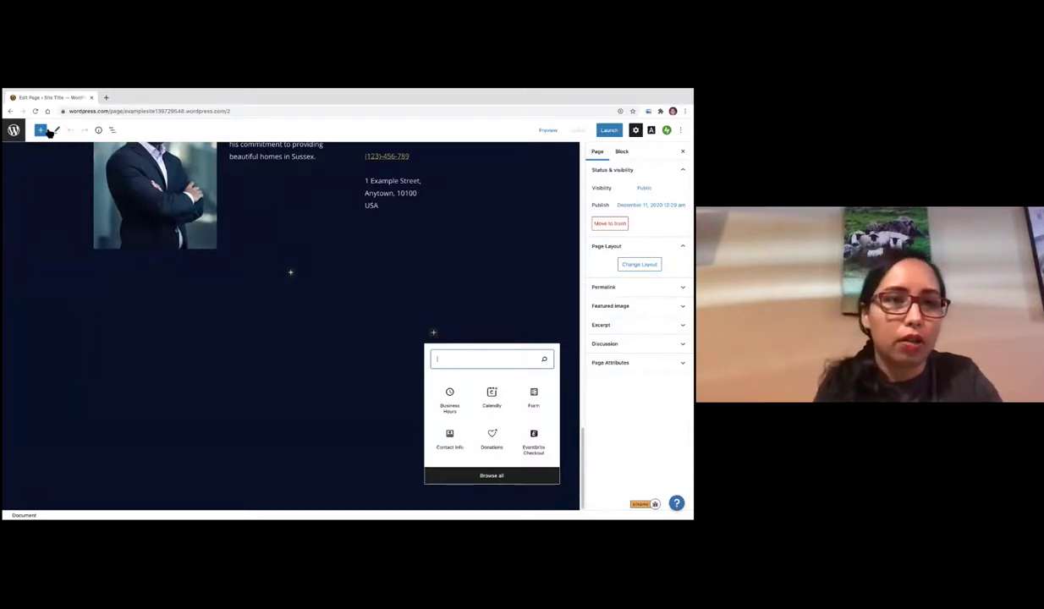
pyautogui.click(45, 130)
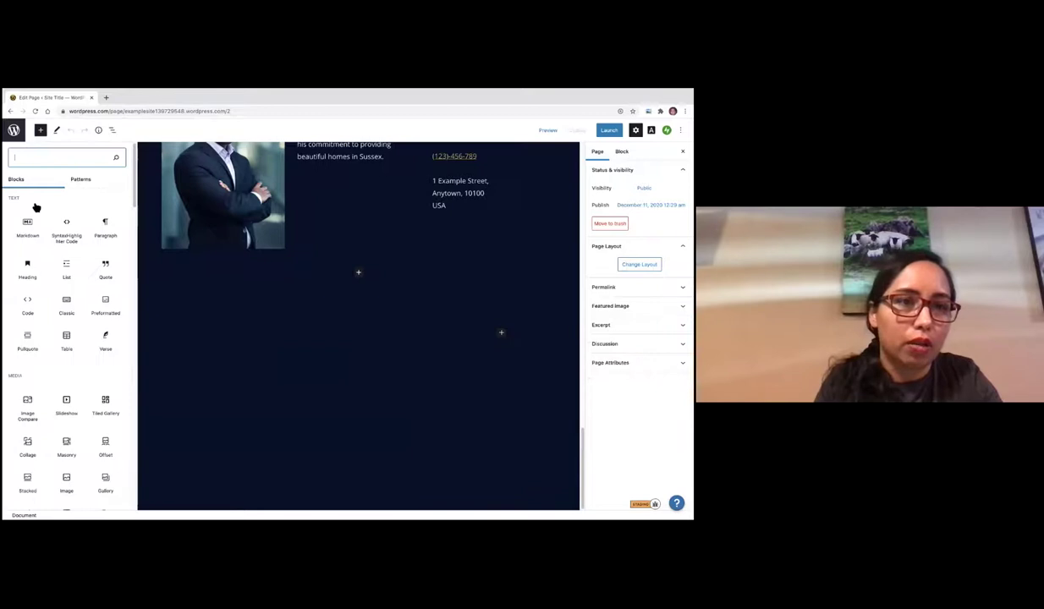
pyautogui.scroll(-10, 48, 330)
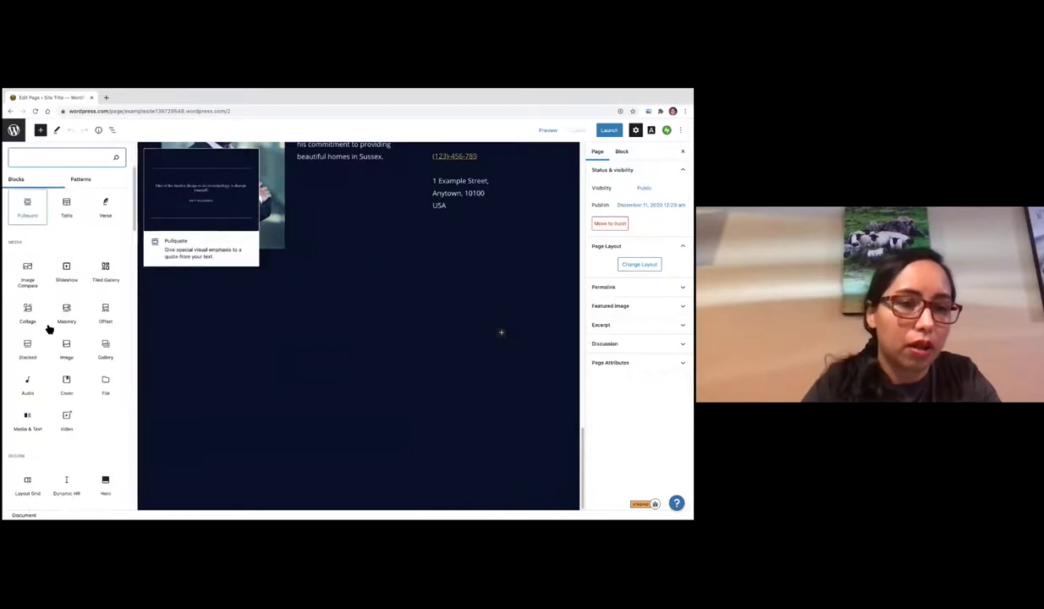
pyautogui.scroll(-10, 48, 329)
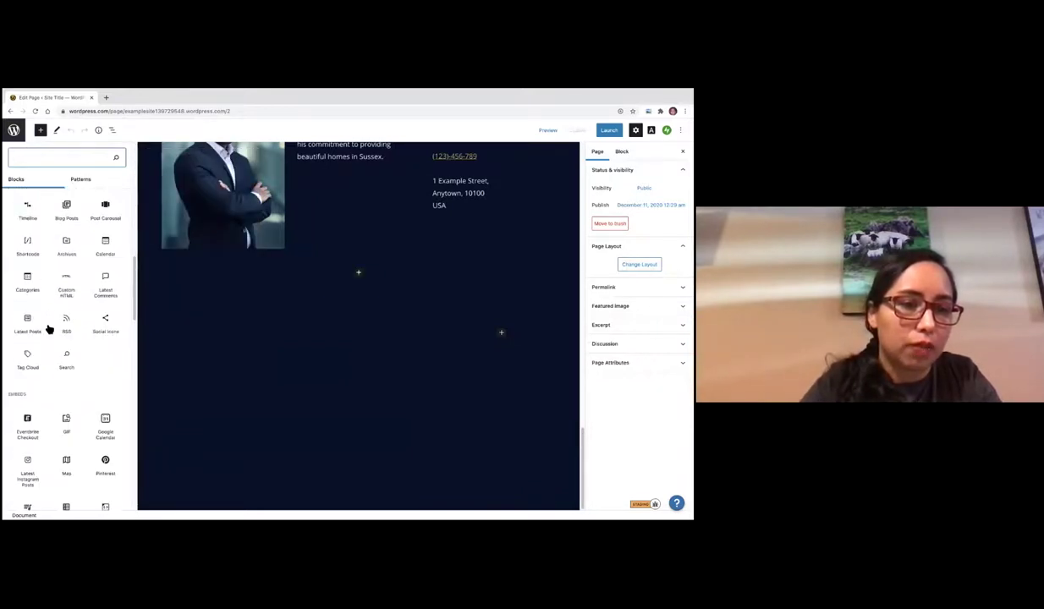
pyautogui.scroll(-10, 48, 329)
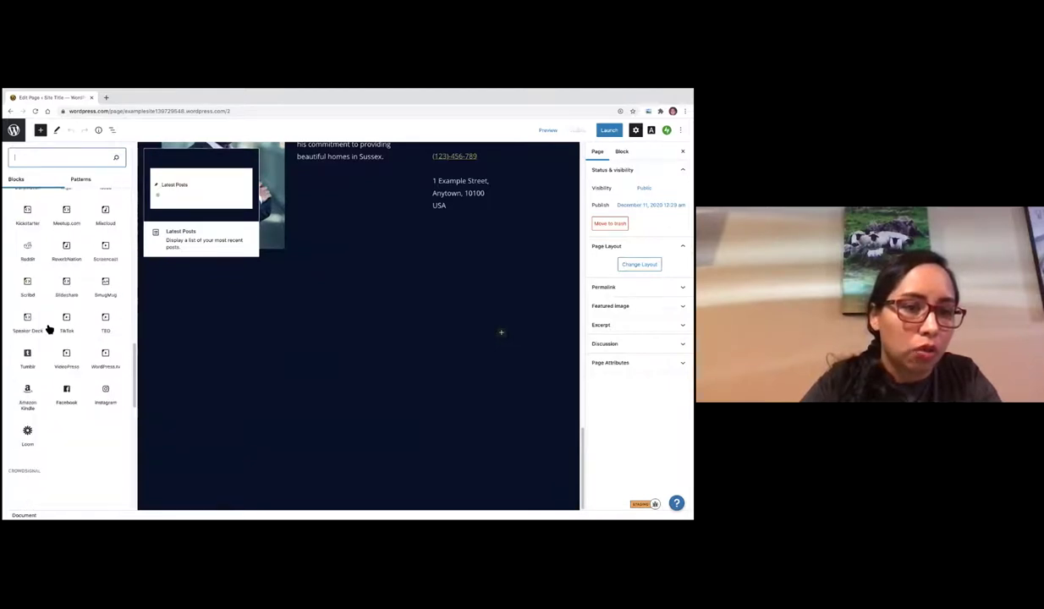
pyautogui.scroll(-5, 32, 377)
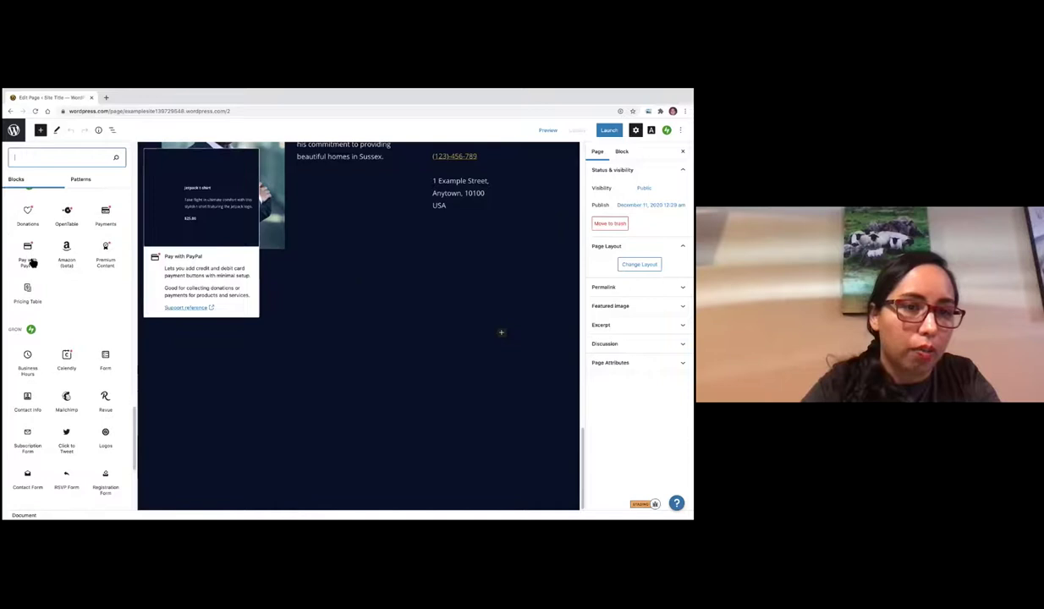
pyautogui.scroll(-3, 28, 260)
pyautogui.scroll(-1, 33, 262)
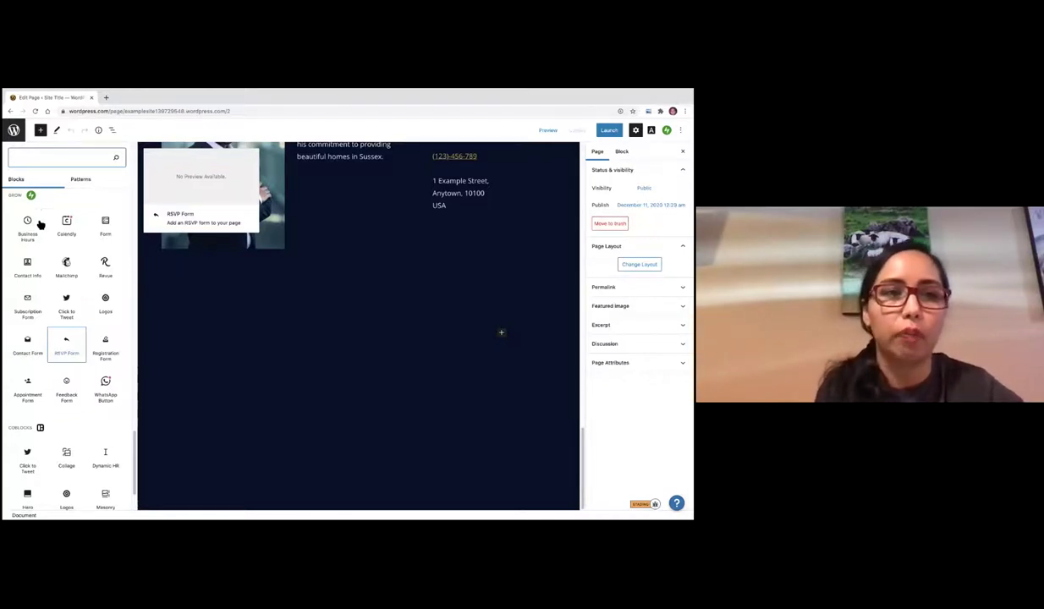
# Step: Insert an Image block at the end of the Home page by searching the blocks for "image"
pyautogui.click(14, 131)
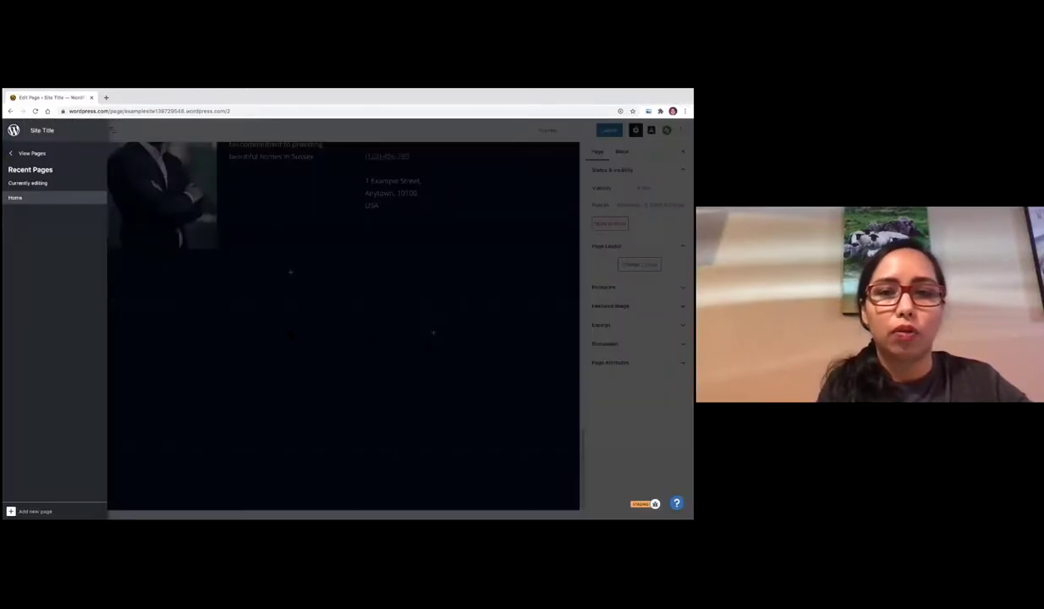
pyautogui.click(14, 132)
pyautogui.click(433, 333)
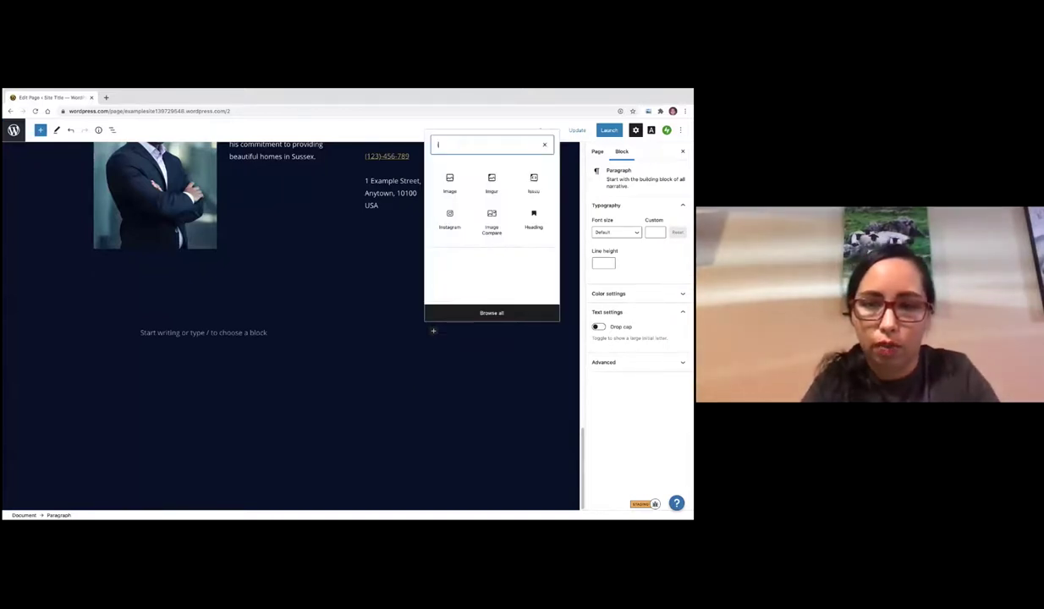
pyautogui.write('image')
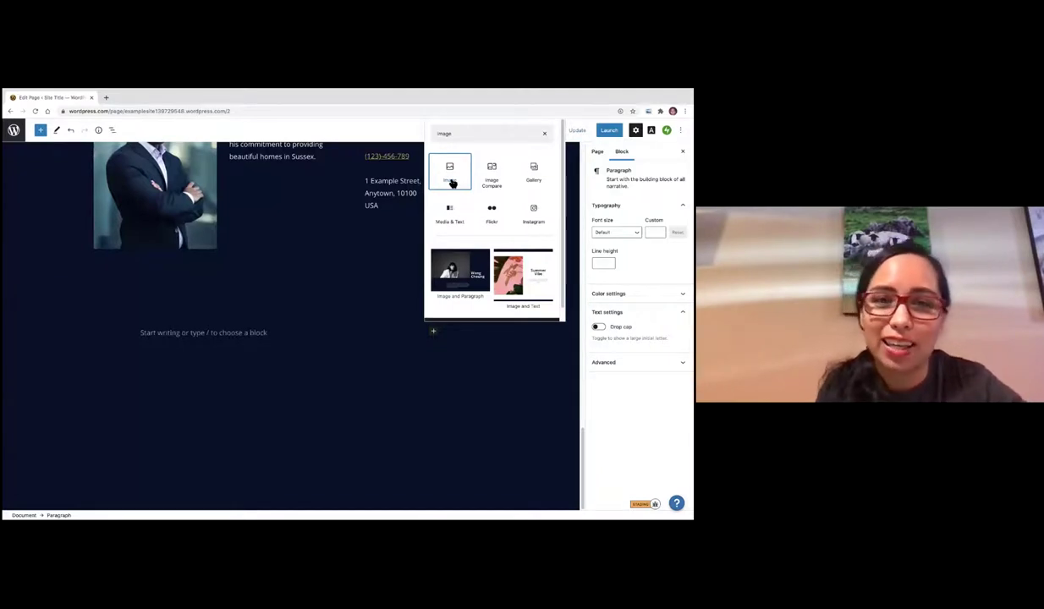
pyautogui.click(451, 181)
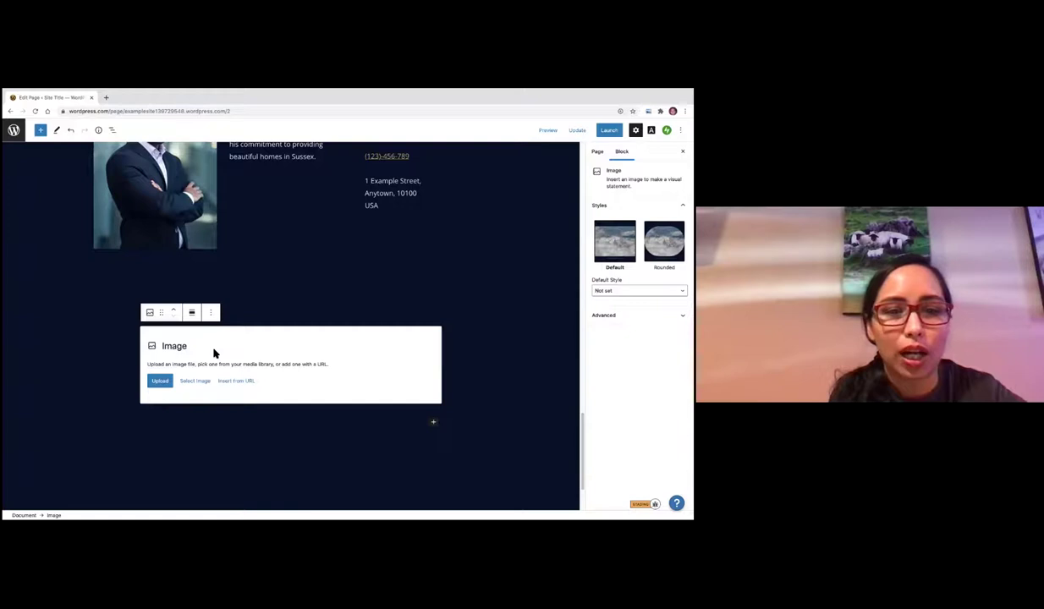
# Step: Search the Pexels free photos for "tre" for the Image block, and return to the site's Pages list without choosing one
pyautogui.click(195, 382)
pyautogui.click(196, 383)
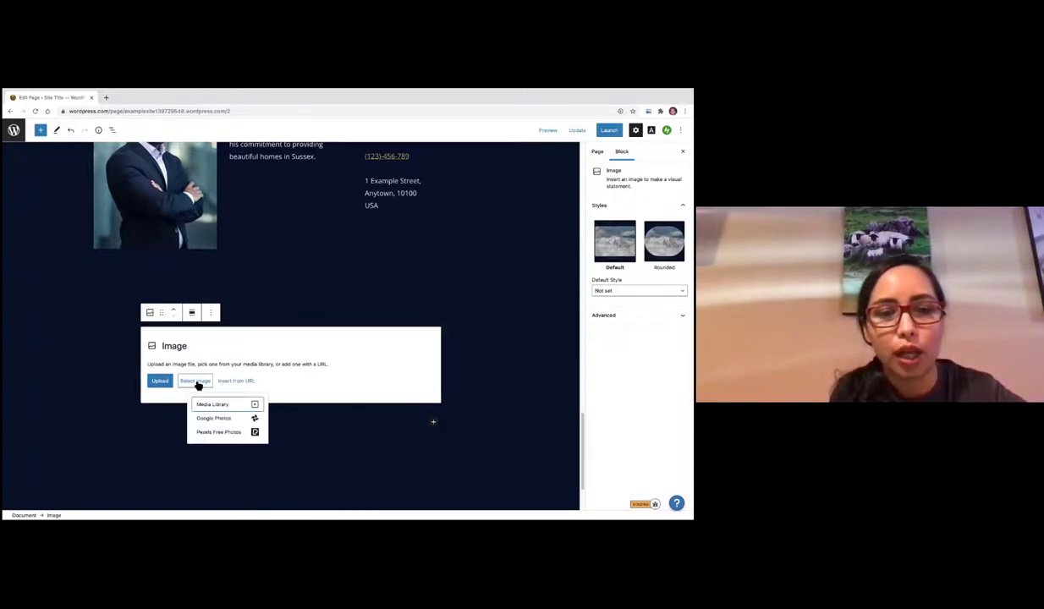
pyautogui.click(218, 432)
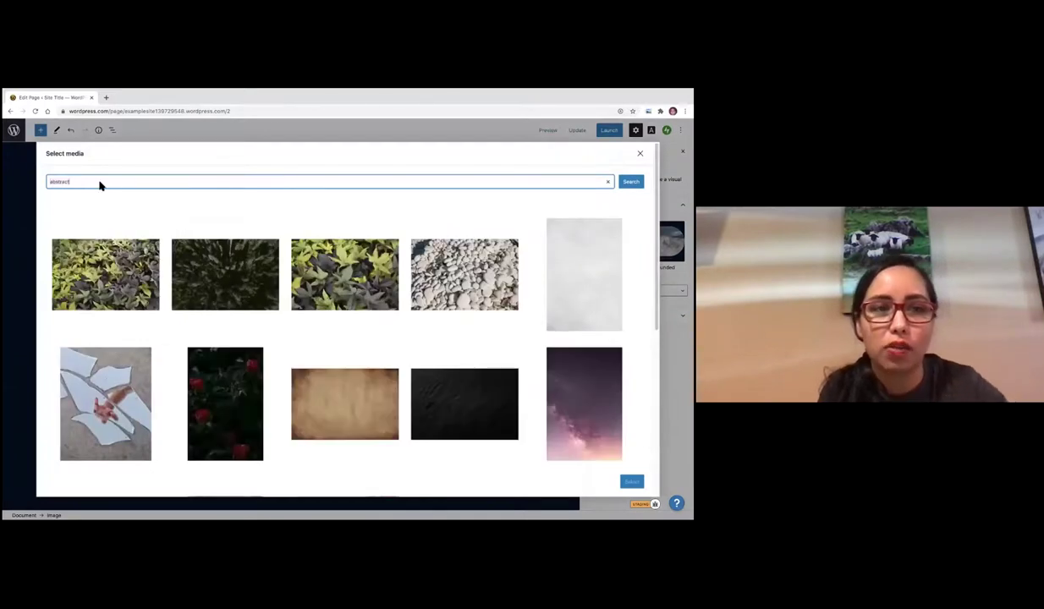
pyautogui.write('tre')
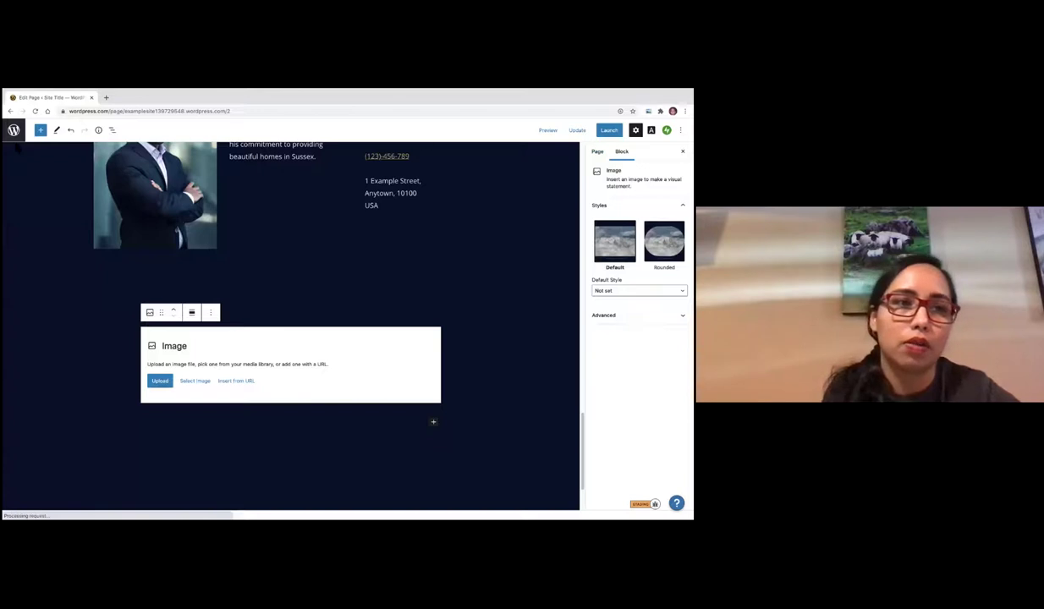
pyautogui.click(14, 132)
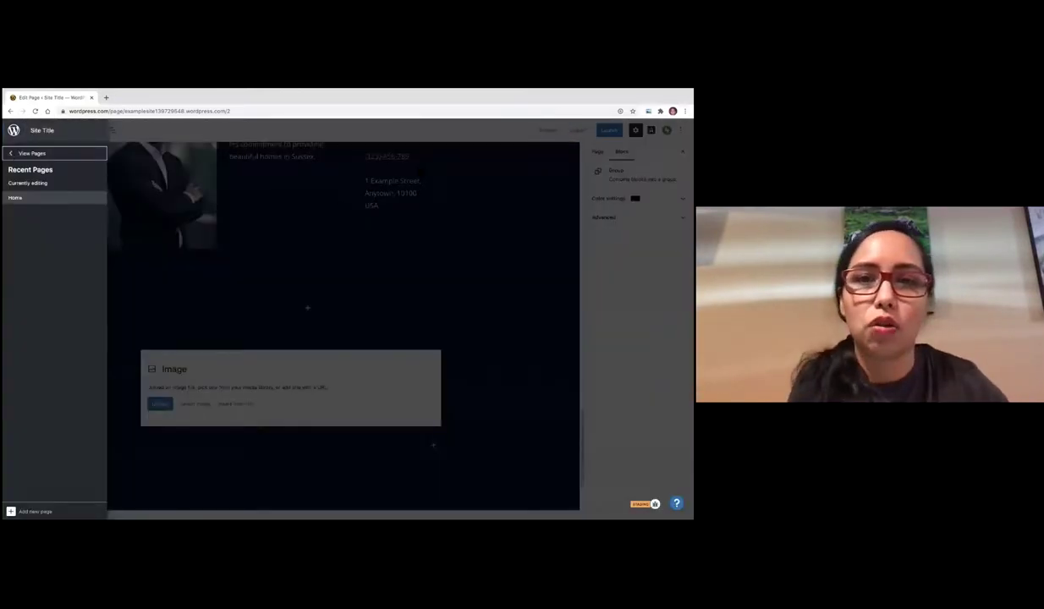
pyautogui.click(33, 153)
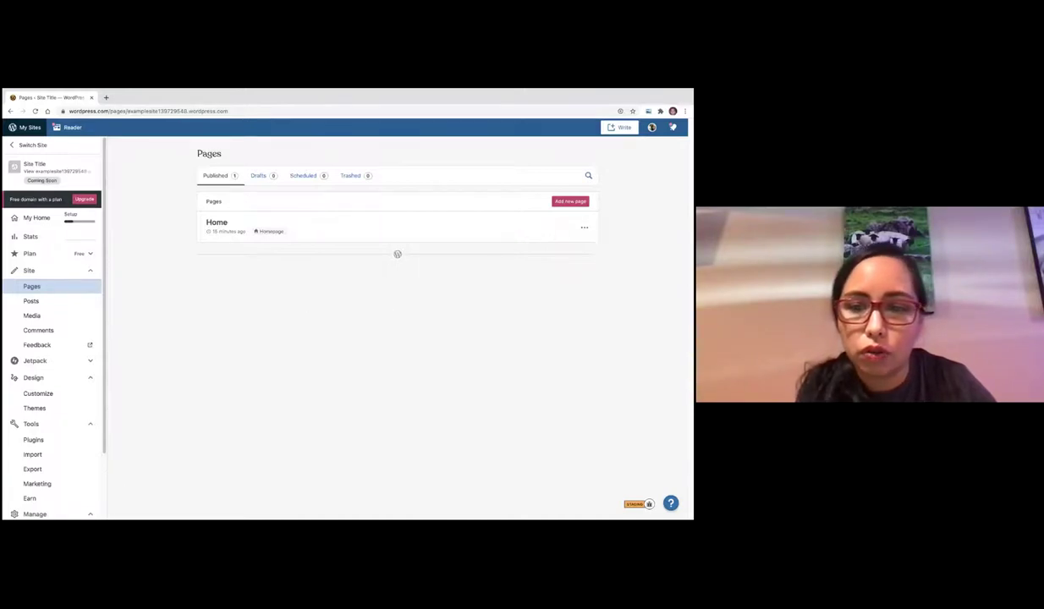
# Step: Switch to the Keynote presentation, play it from the Demo slide and advance to the Other plans slide
pyautogui.press('super+Tab')
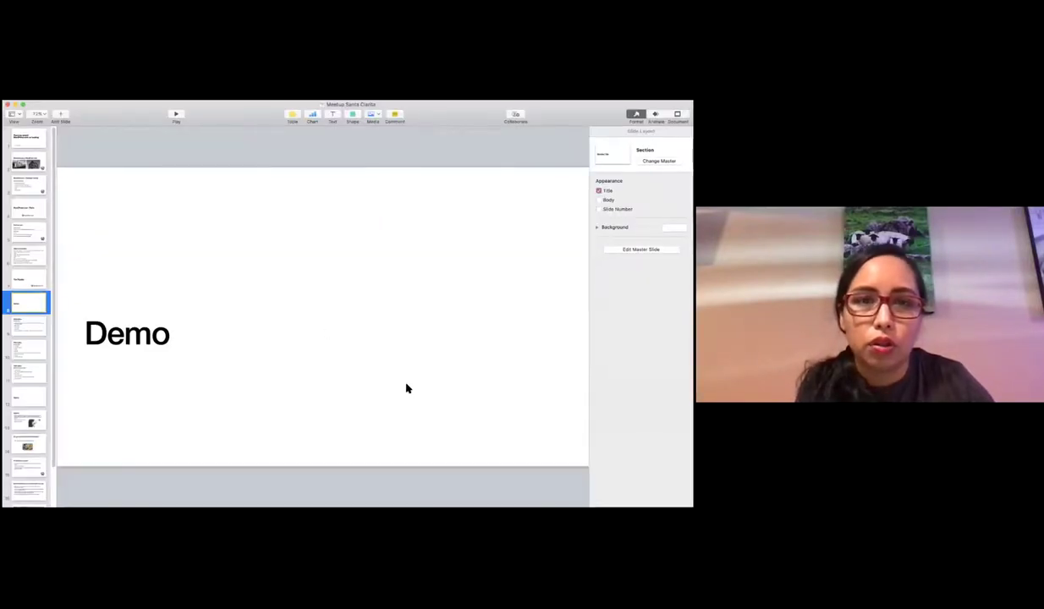
pyautogui.click(175, 118)
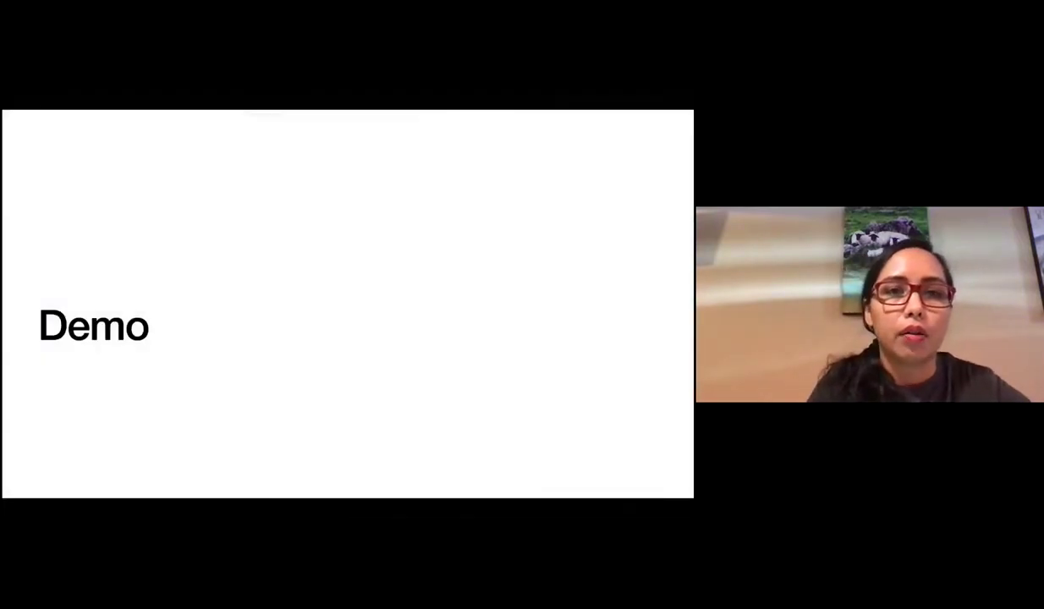
pyautogui.press('Right')
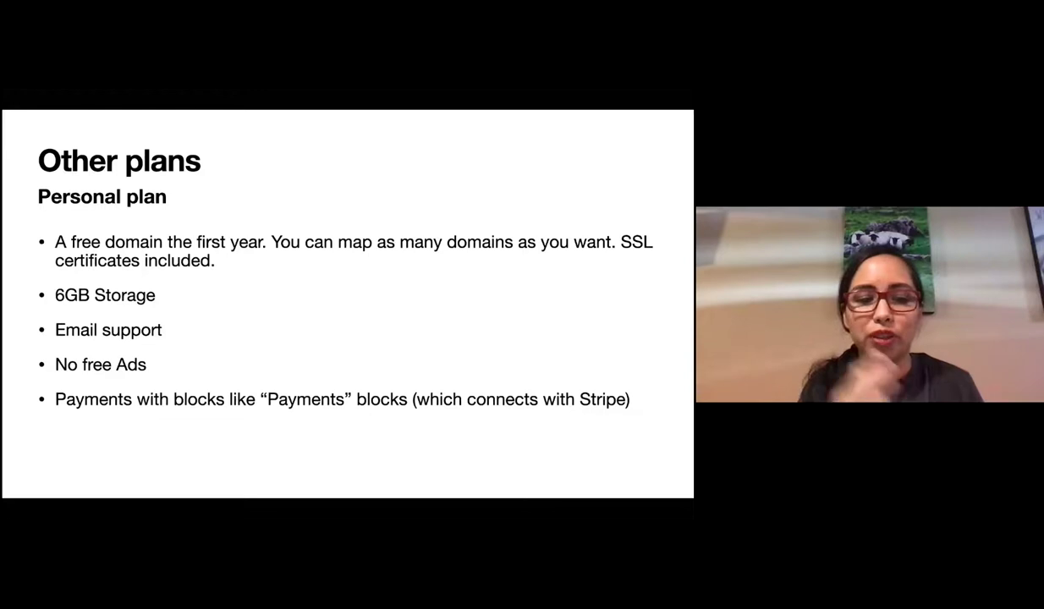
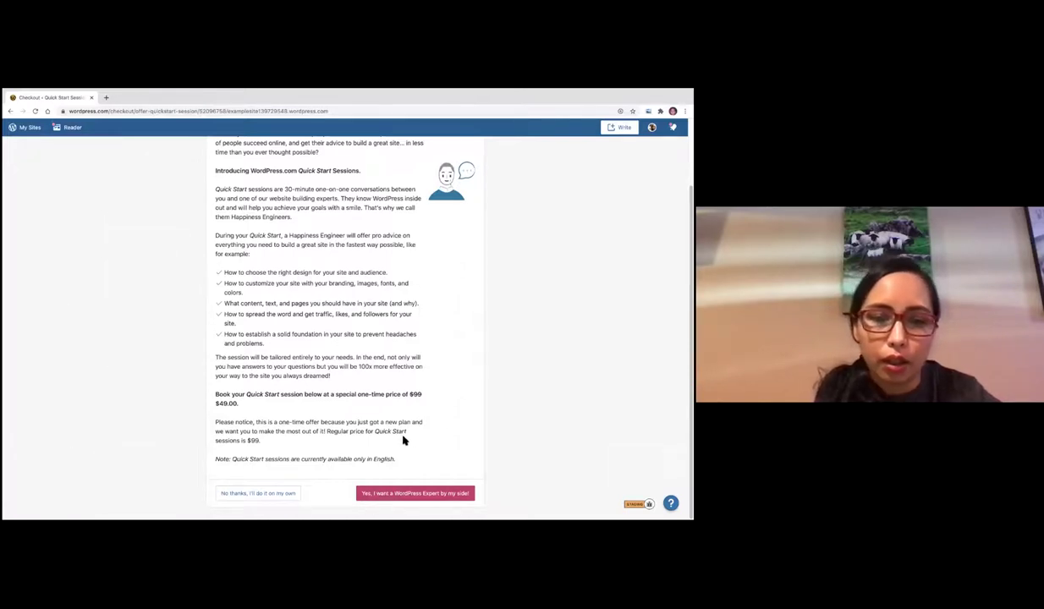
# Step: Decline the Quick Start session offer, and go through the purchase confirmation to the Business plan's feature overview
pyautogui.click(269, 496)
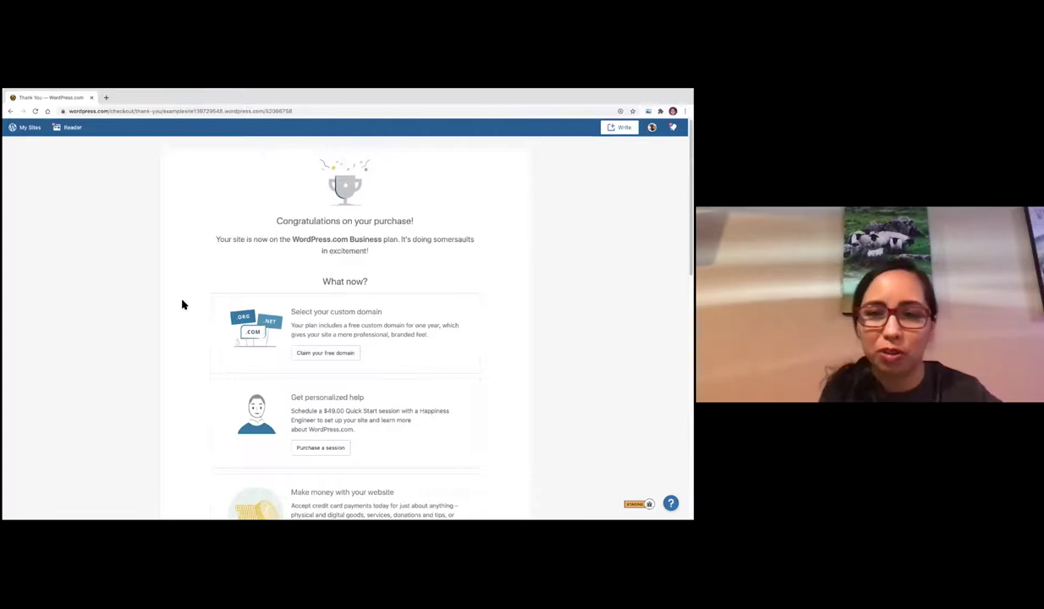
pyautogui.scroll(-10, 282, 445)
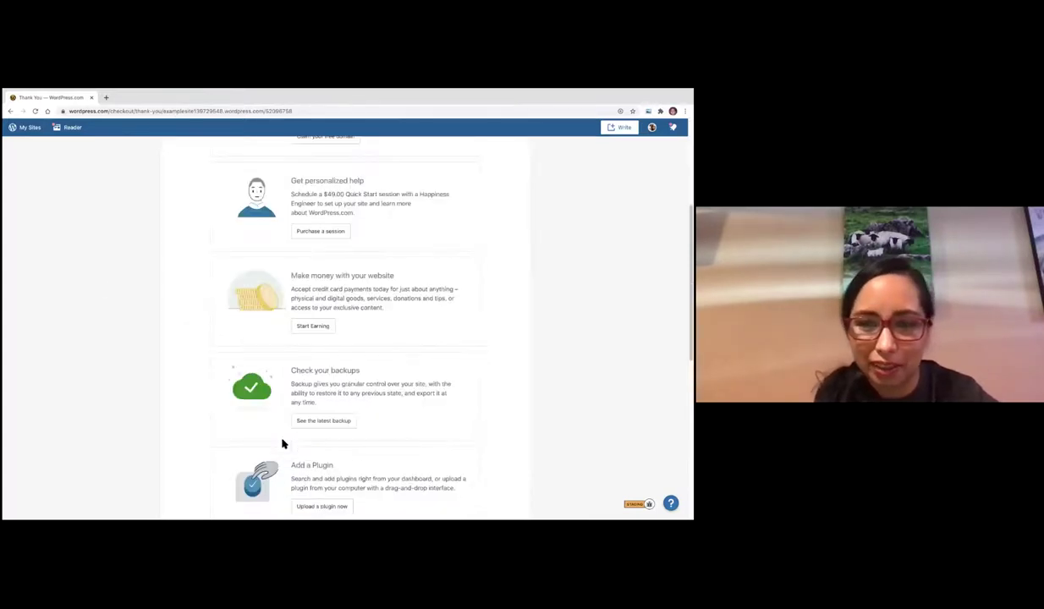
pyautogui.scroll(2, 291, 441)
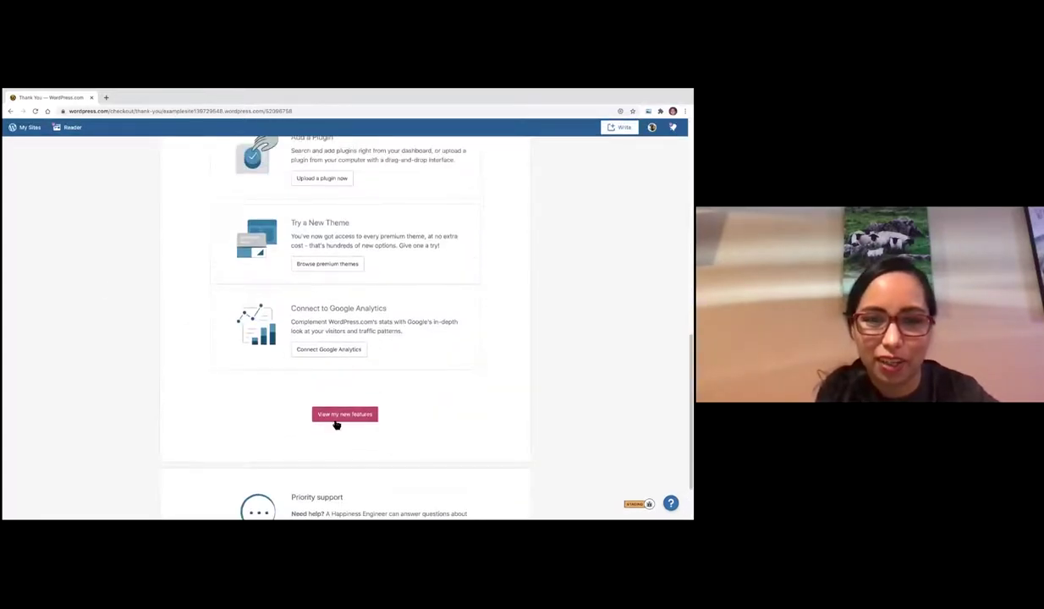
pyautogui.click(337, 417)
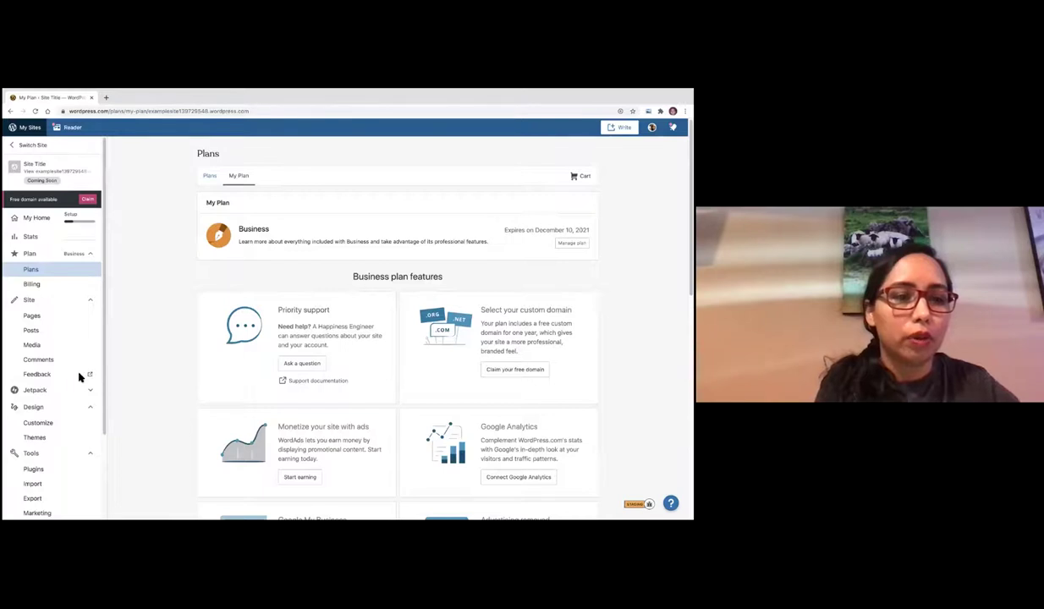
# Step: Review the Hosting Configuration and Domains pages in the site's Manage section
pyautogui.scroll(-3, 73, 402)
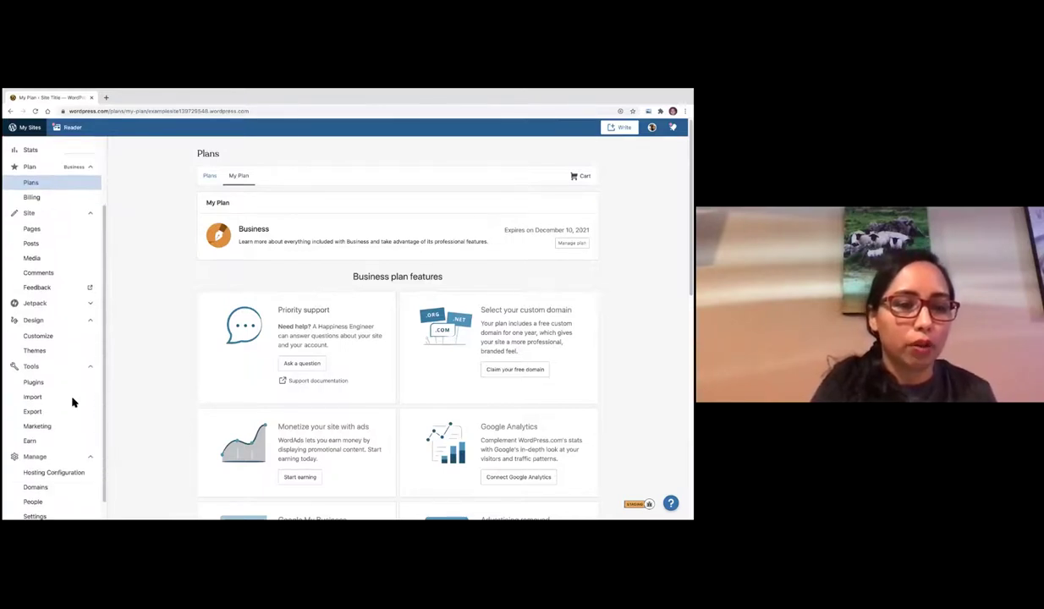
pyautogui.click(53, 457)
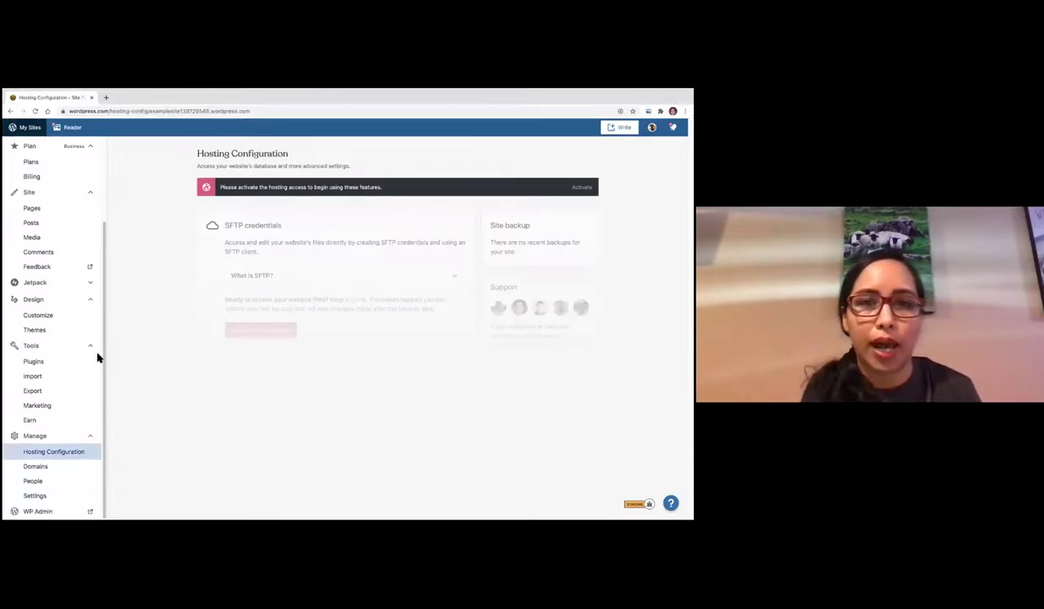
pyautogui.click(49, 469)
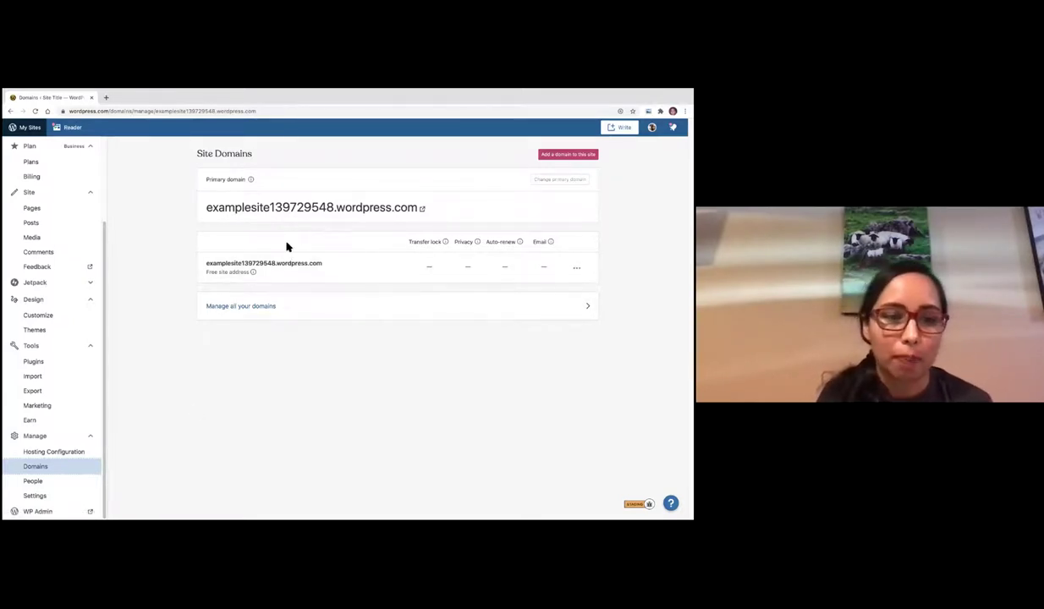
# Step: Enable the Testimonials and Portfolio projects content types in the site's Writing settings
pyautogui.click(49, 496)
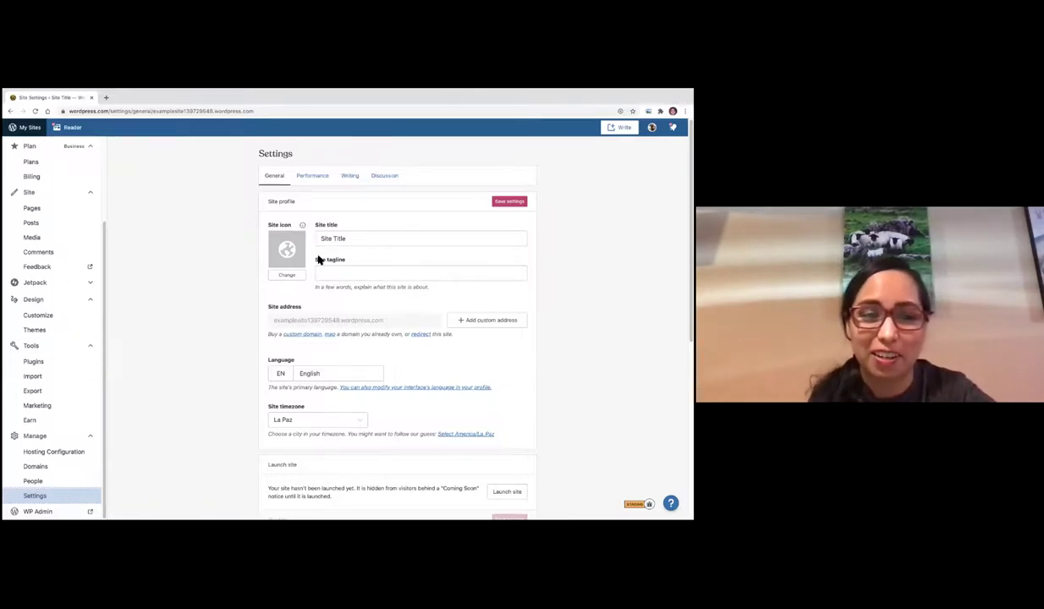
pyautogui.click(309, 180)
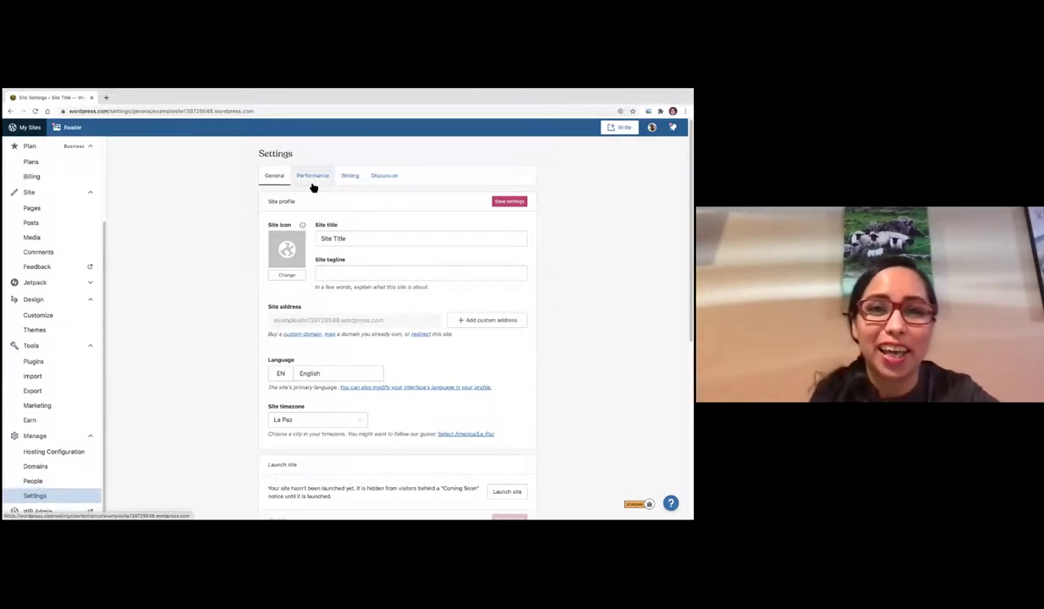
pyautogui.click(354, 180)
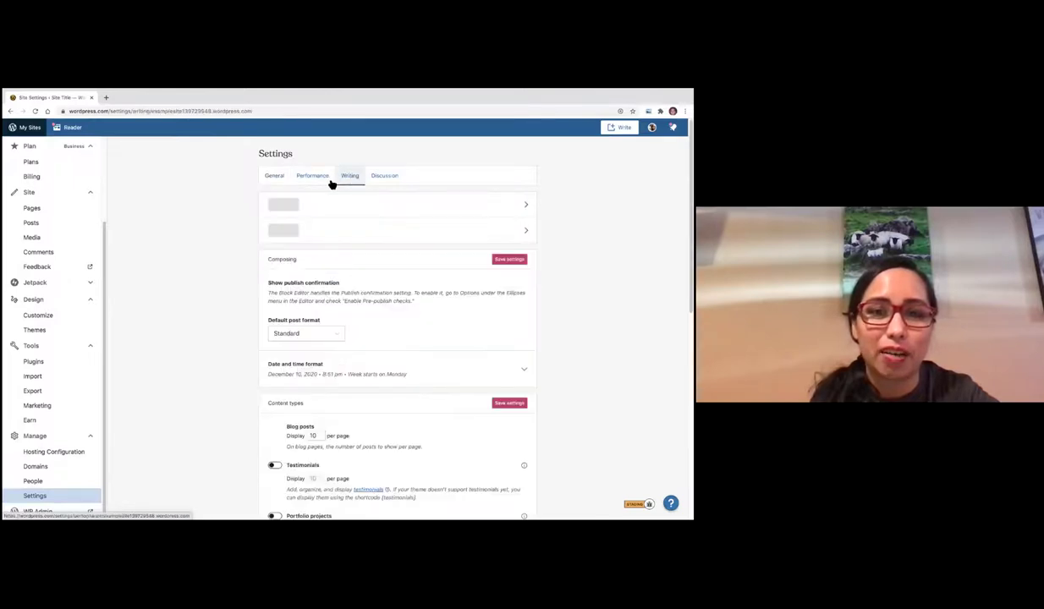
pyautogui.scroll(-1, 324, 221)
pyautogui.scroll(-2, 322, 221)
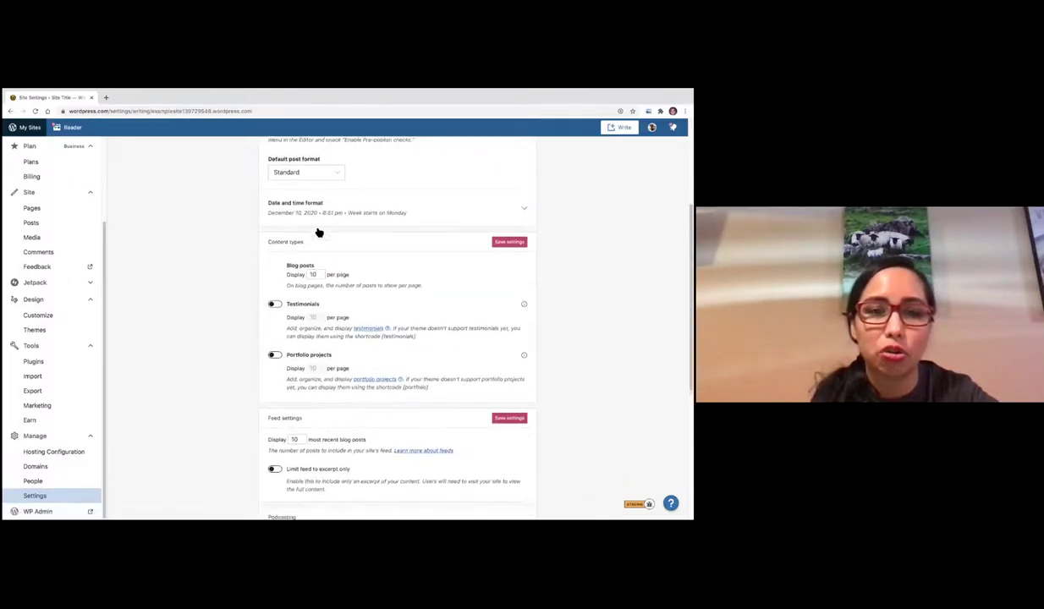
pyautogui.click(277, 302)
pyautogui.scroll(-1, 270, 291)
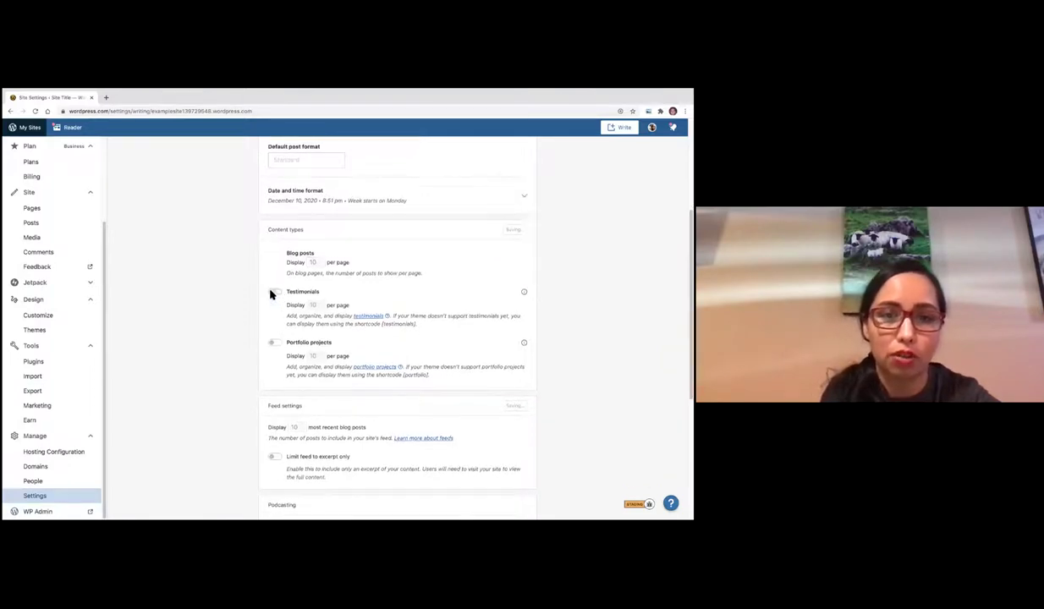
pyautogui.click(276, 308)
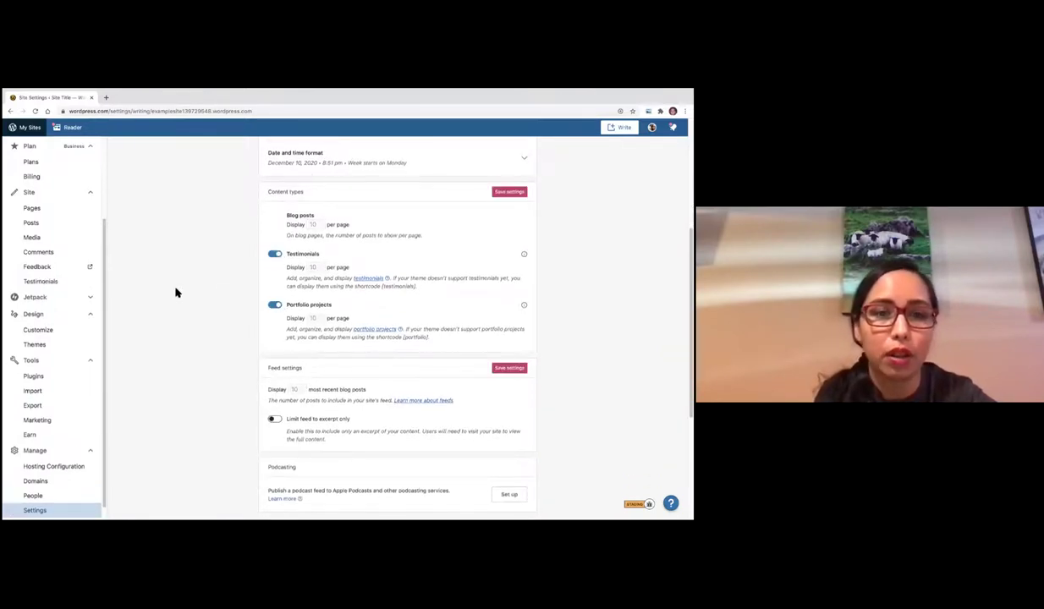
# Step: Look over the site's Testimonials and Portfolio entries and the remaining Writing settings, and check the Pages and Posts lists
pyautogui.scroll(2, 72, 257)
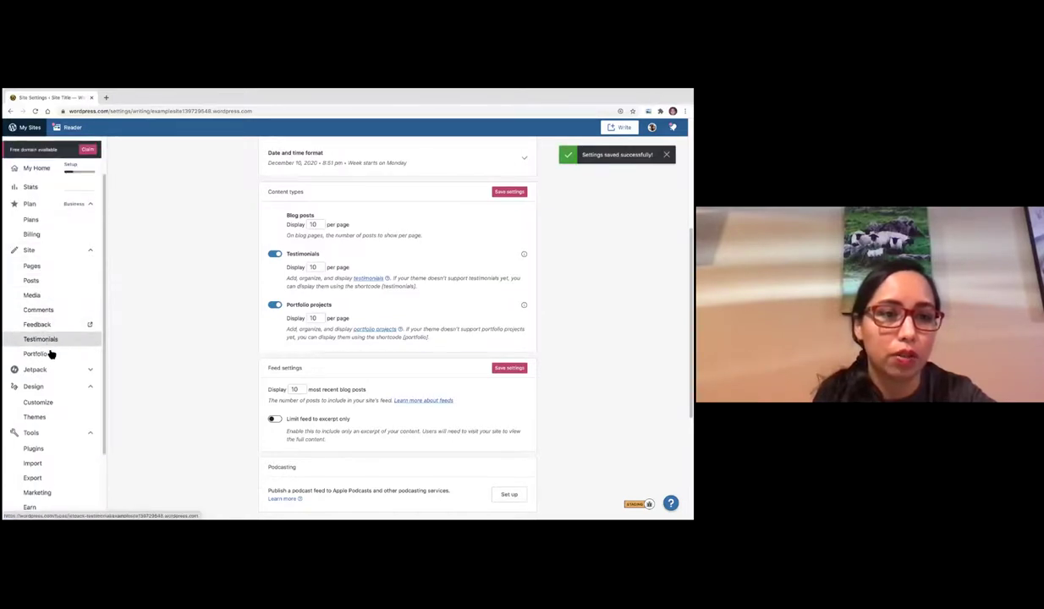
pyautogui.scroll(-2, 219, 311)
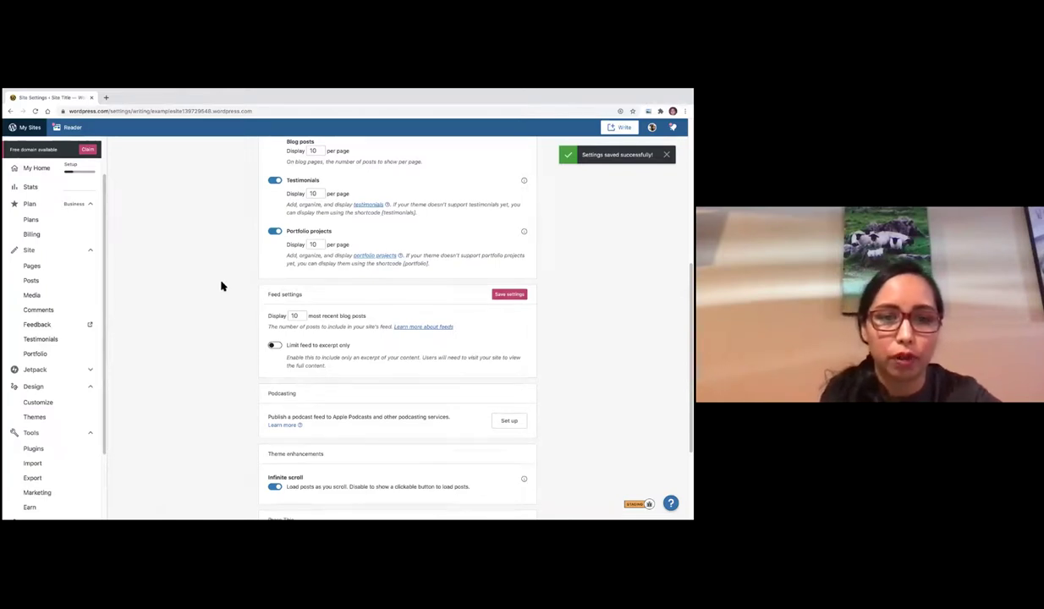
pyautogui.scroll(5, 210, 294)
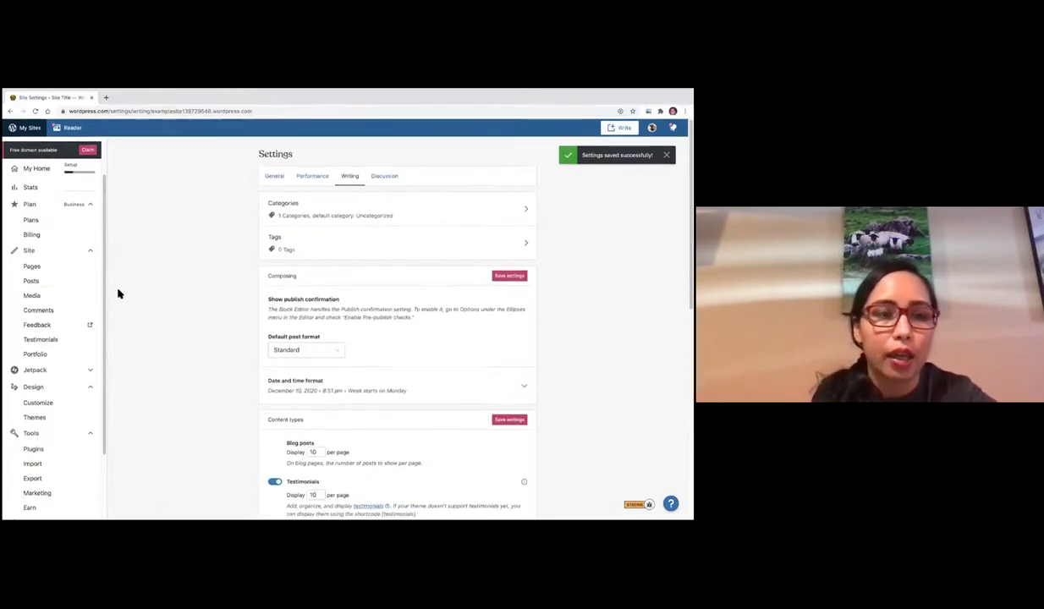
pyautogui.click(58, 268)
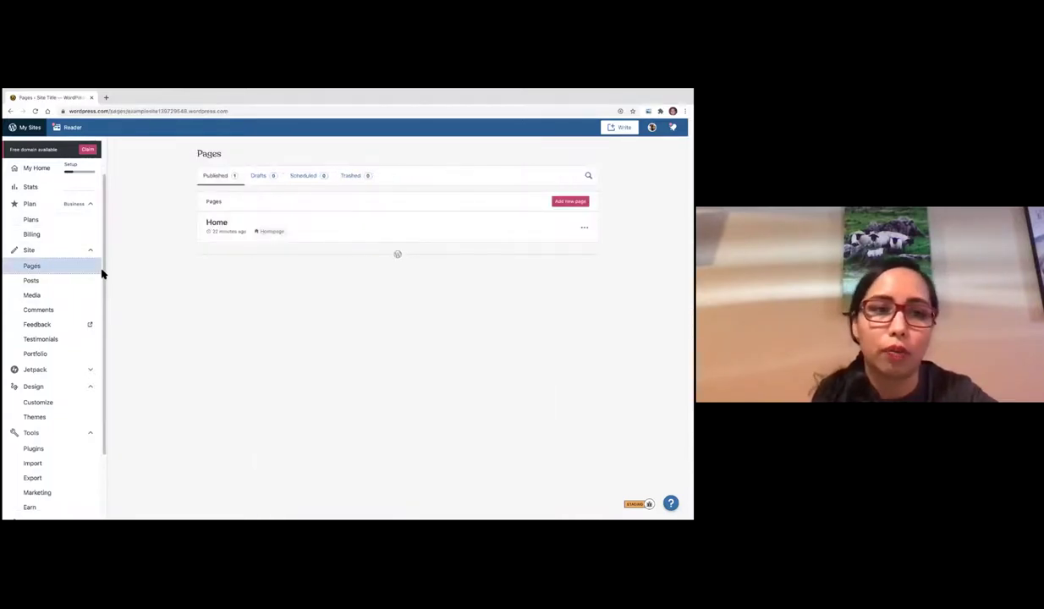
pyautogui.click(70, 286)
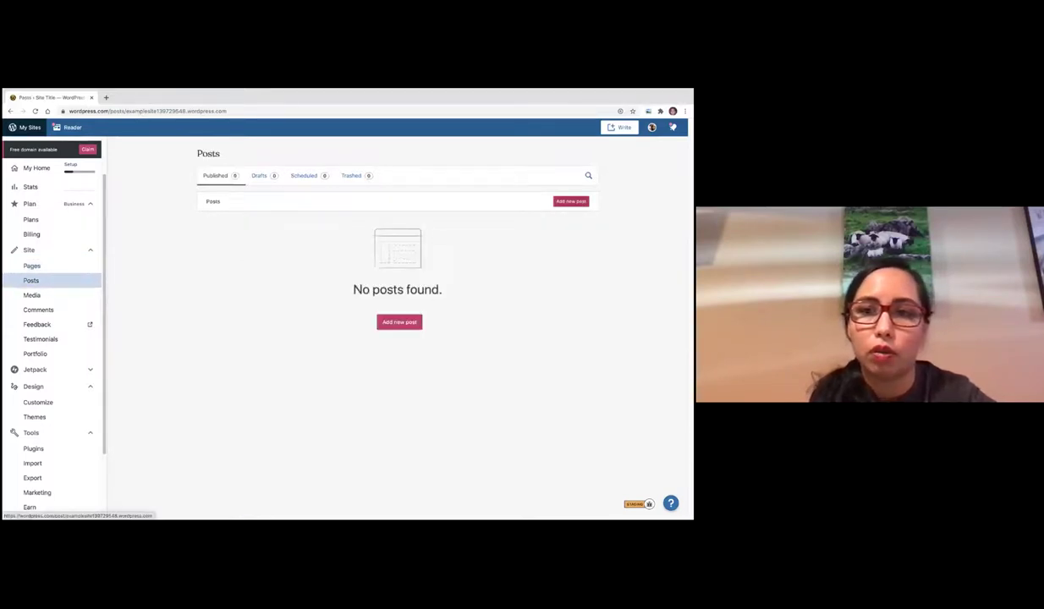
# Step: Start a new post, place the cursor in its empty paragraph and open the quick block inserter
pyautogui.click(570, 202)
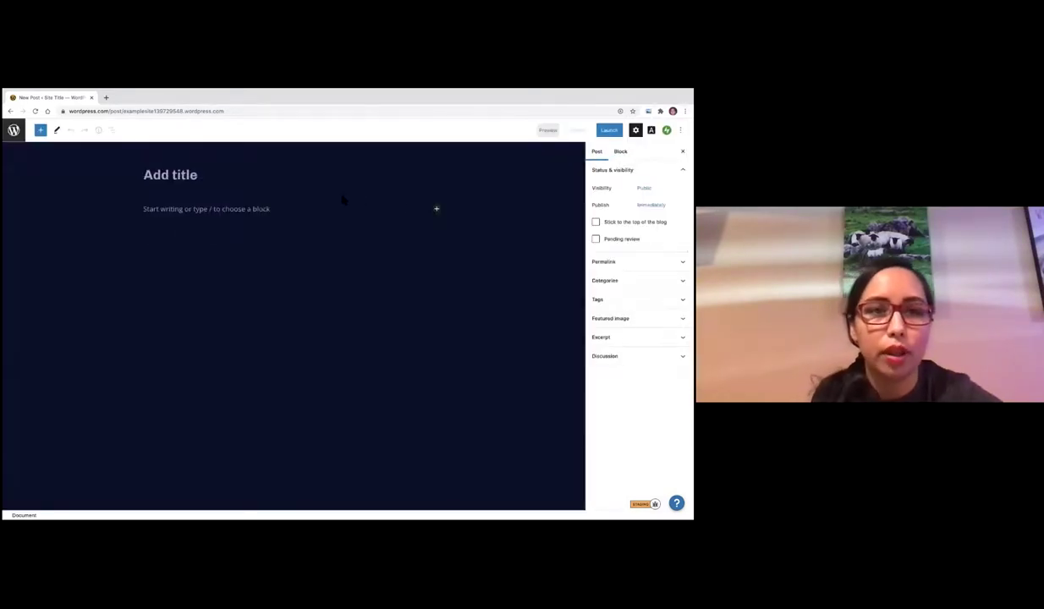
pyautogui.click(207, 208)
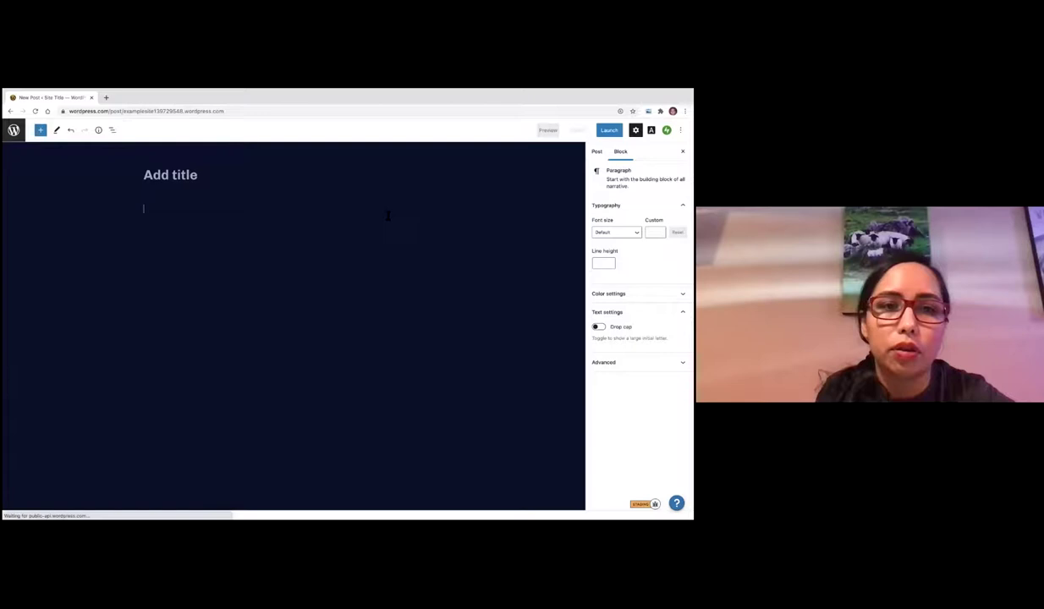
pyautogui.click(437, 208)
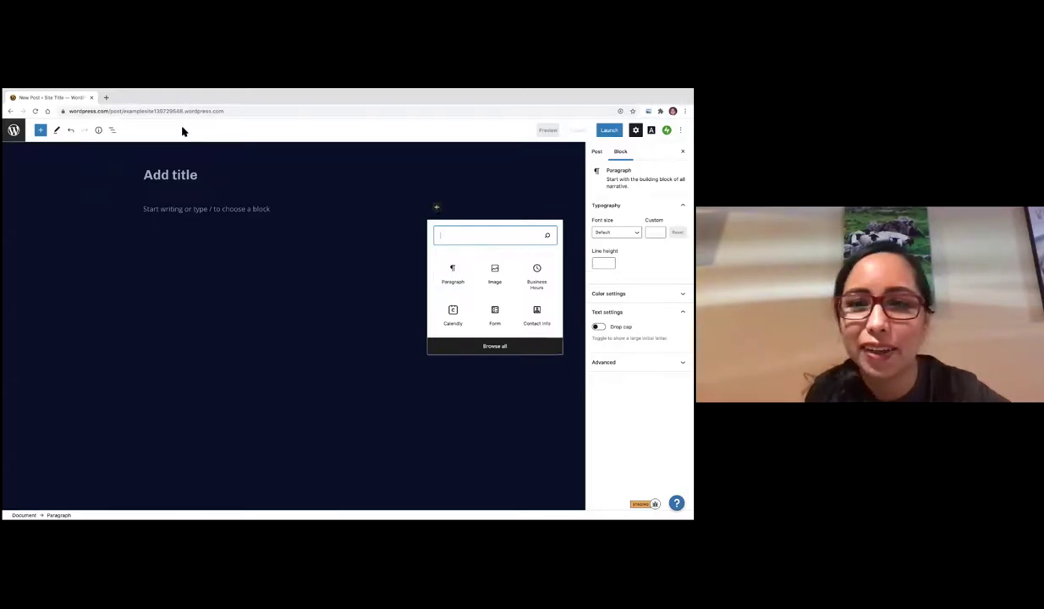
# Step: Browse the full block library, including the Earn, Grow and CoBlocks categories, and return to the posts list
pyautogui.click(42, 130)
pyautogui.scroll(-5, 52, 219)
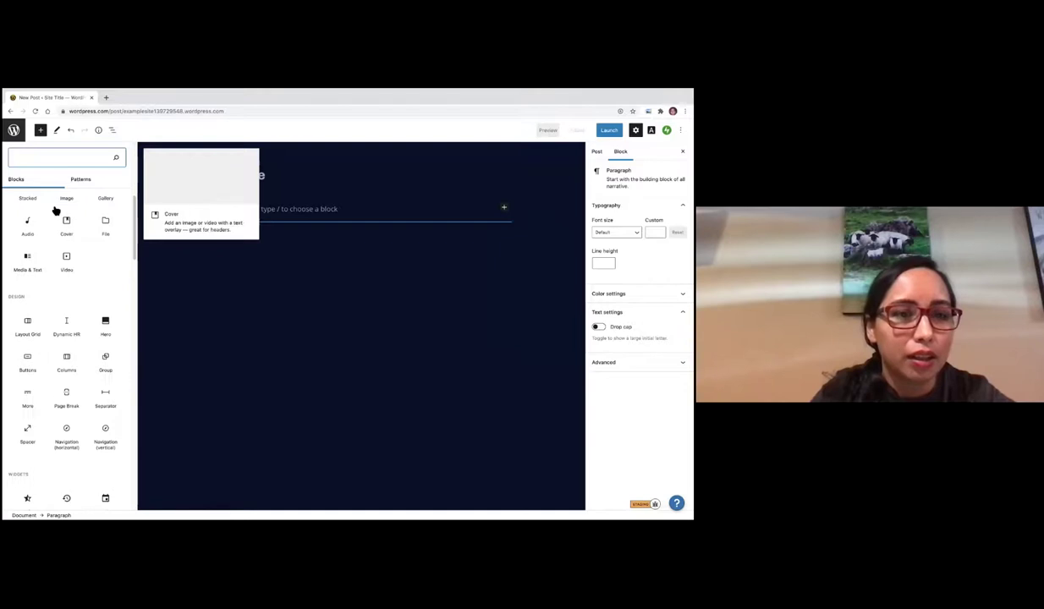
pyautogui.scroll(-15, 53, 210)
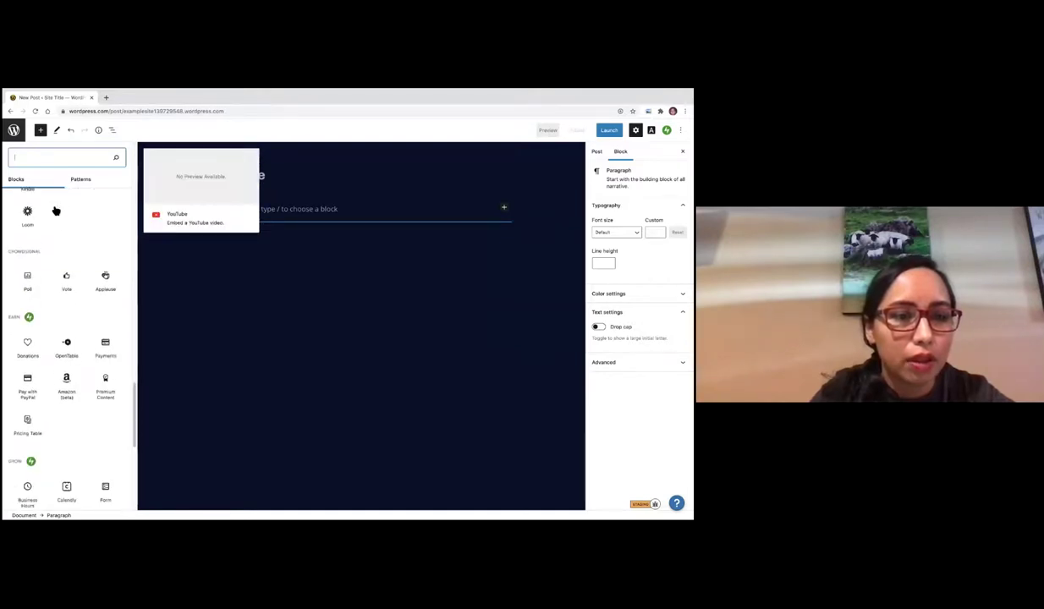
pyautogui.scroll(-2, 53, 211)
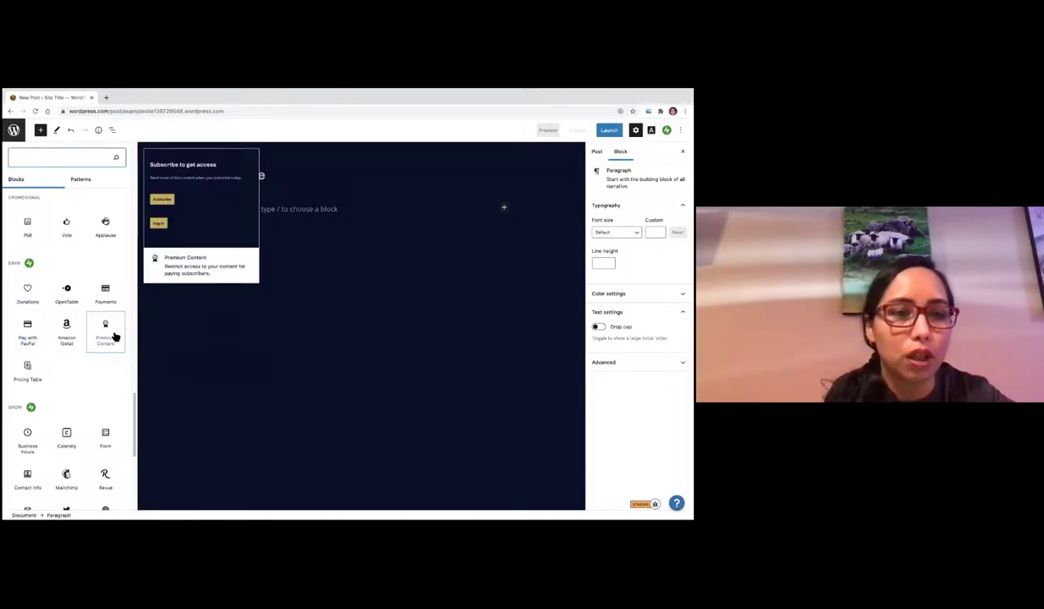
pyautogui.scroll(-2, 26, 349)
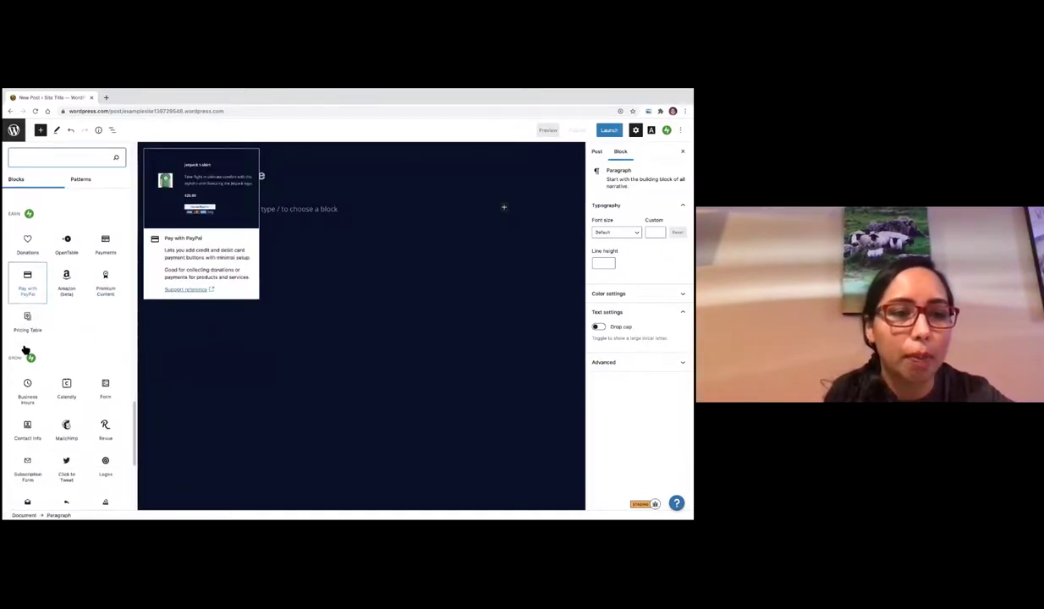
pyautogui.scroll(-4, 26, 350)
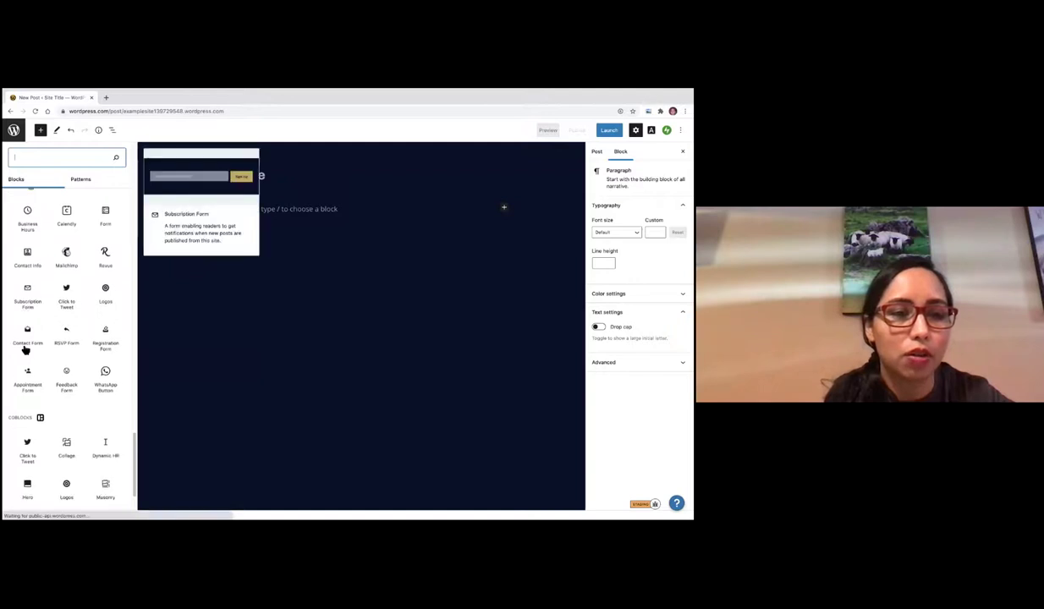
pyautogui.scroll(-2, 24, 349)
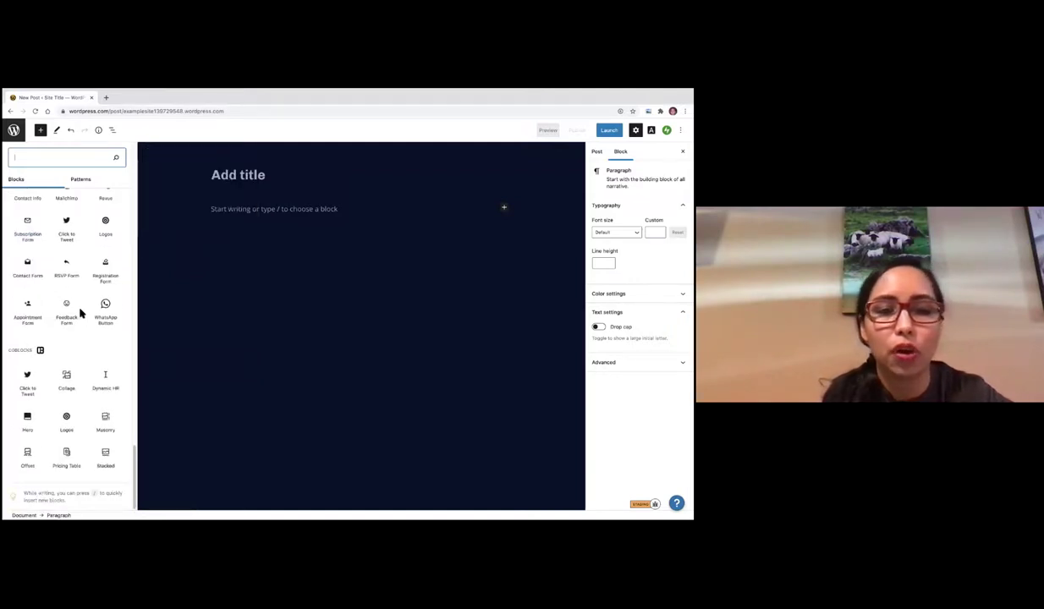
pyautogui.scroll(10, 80, 314)
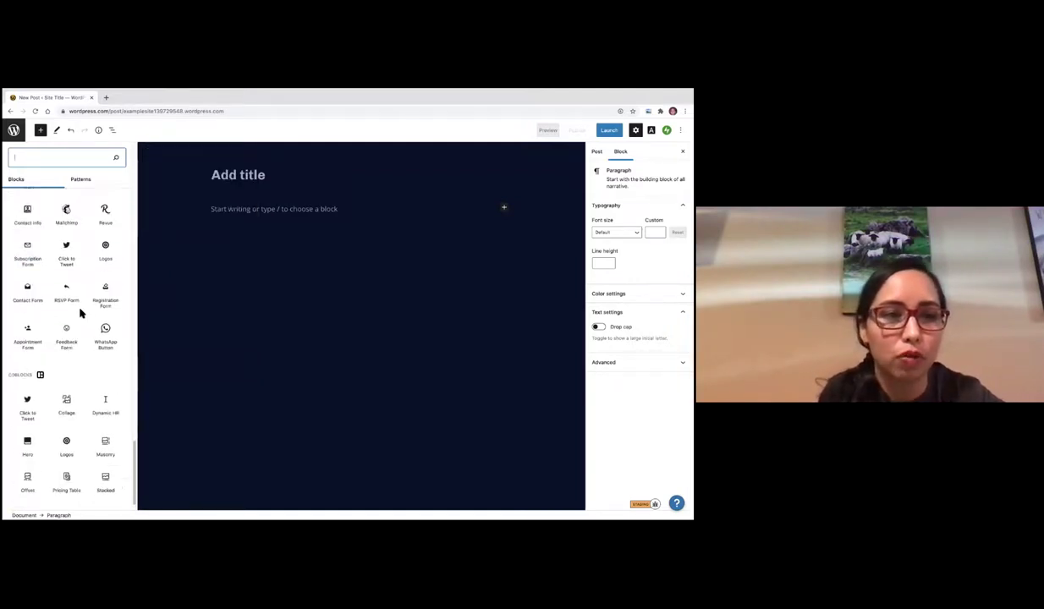
pyautogui.scroll(2, 81, 314)
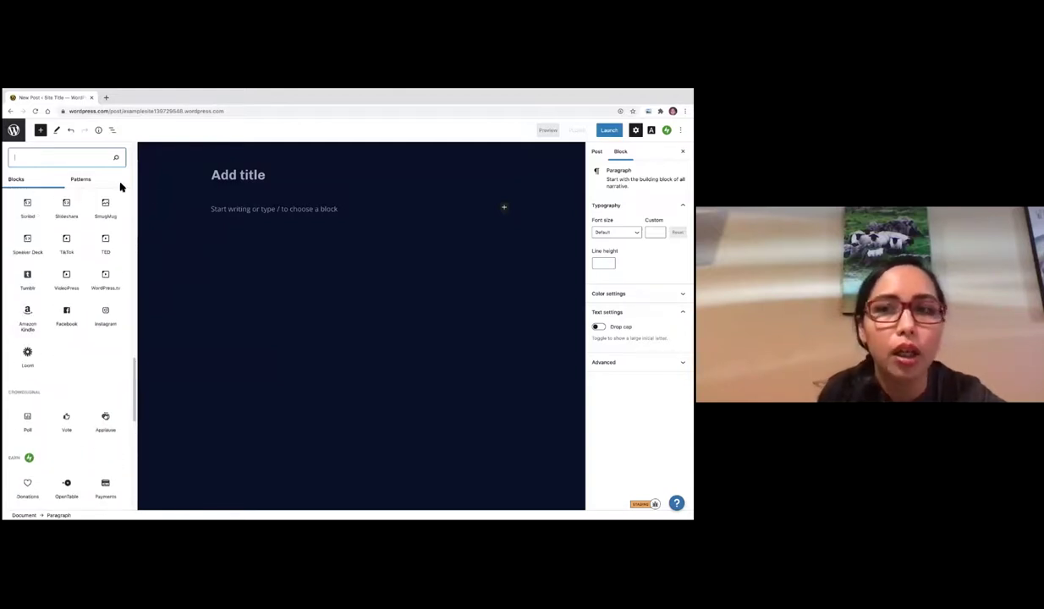
pyautogui.click(14, 131)
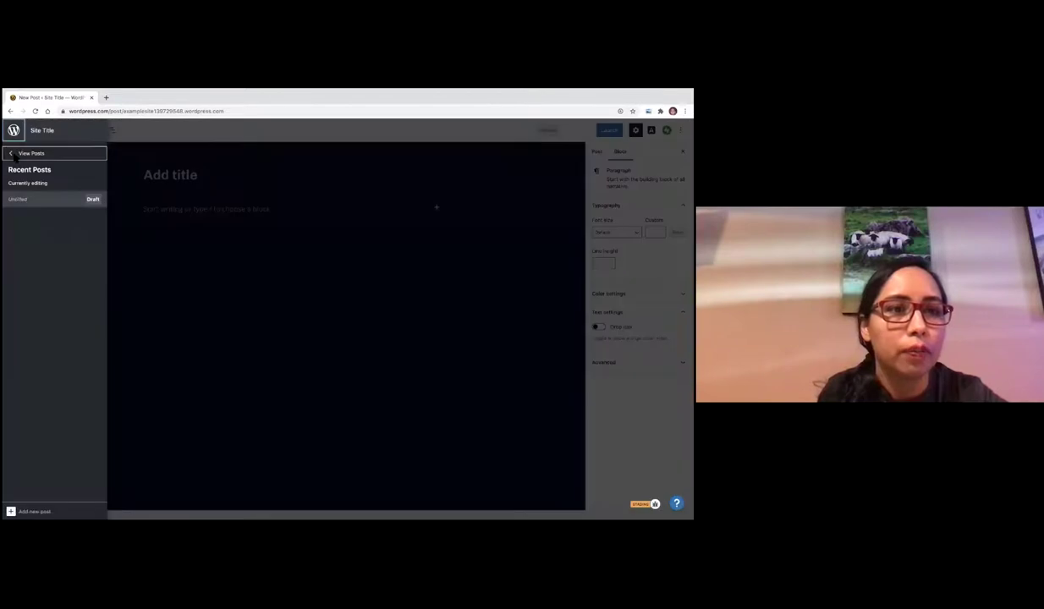
pyautogui.click(31, 153)
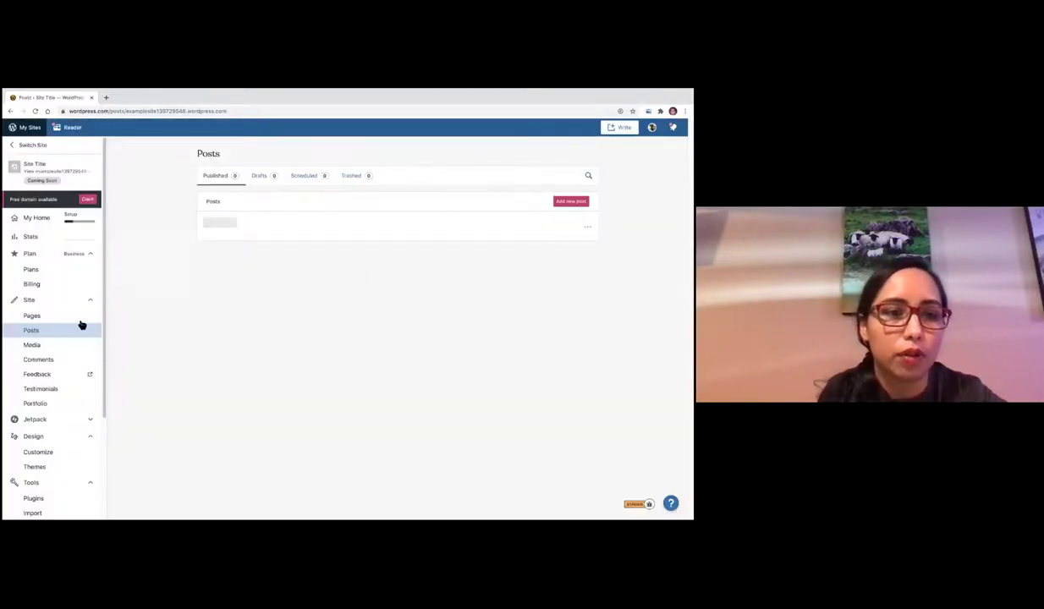
# Step: Review the site's Jetpack Activity Log and check the Jetpack Backup page
pyautogui.scroll(-3, 81, 325)
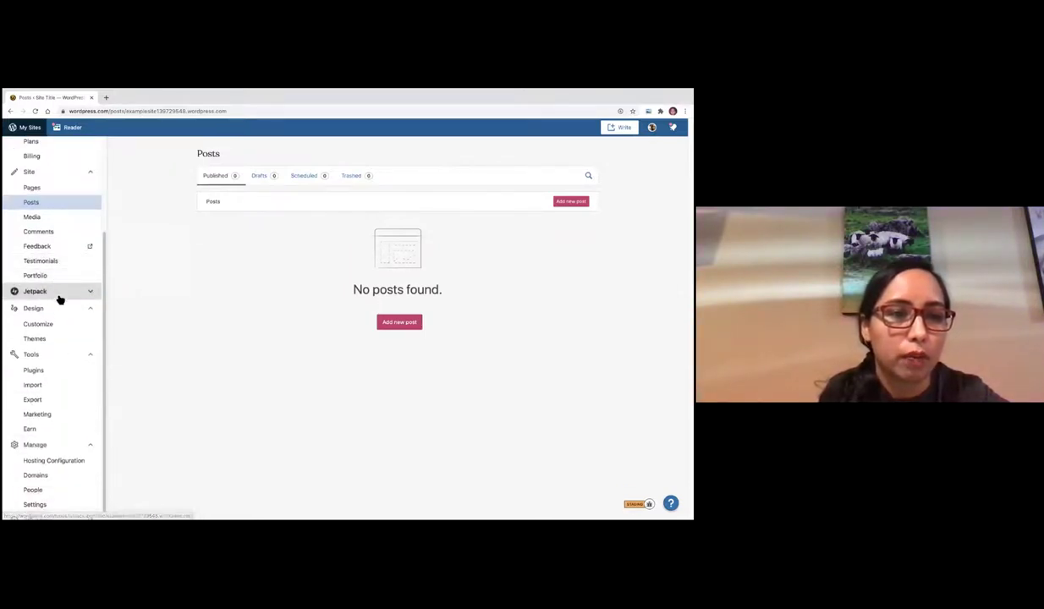
pyautogui.click(58, 294)
pyautogui.click(42, 307)
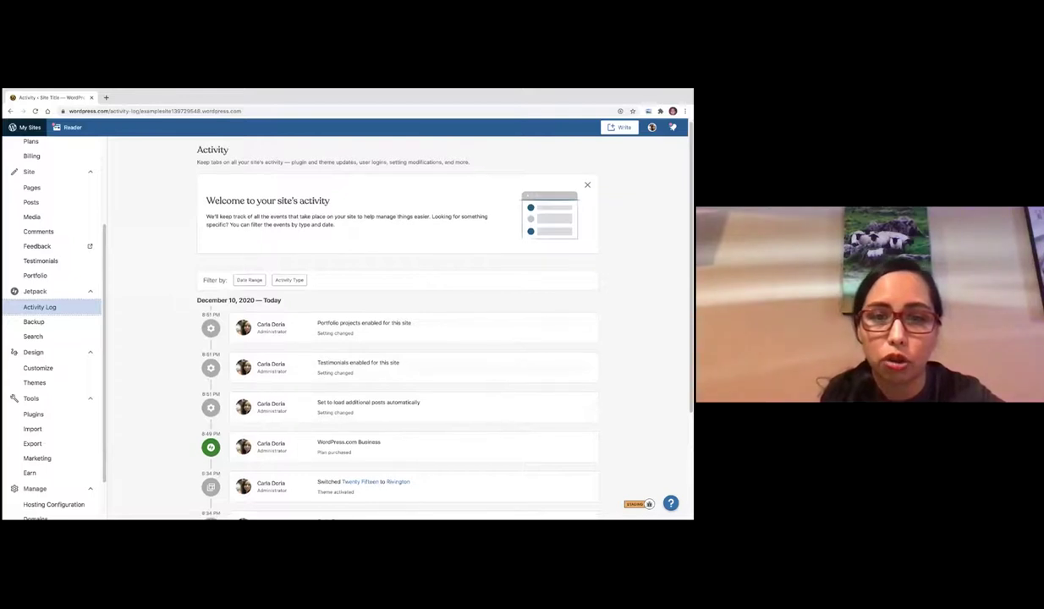
pyautogui.scroll(-3, 309, 258)
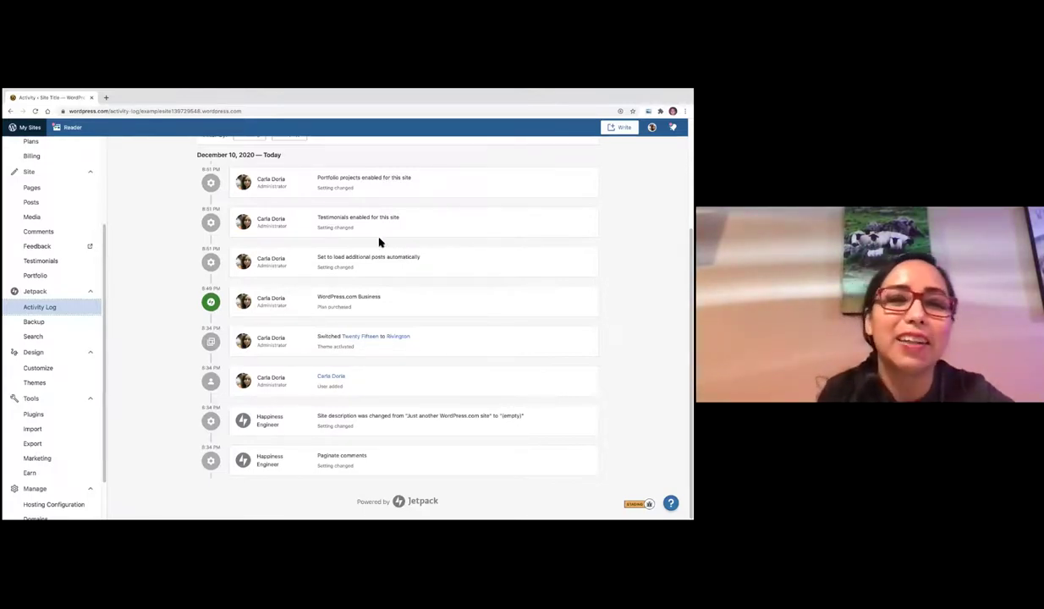
pyautogui.scroll(1, 322, 227)
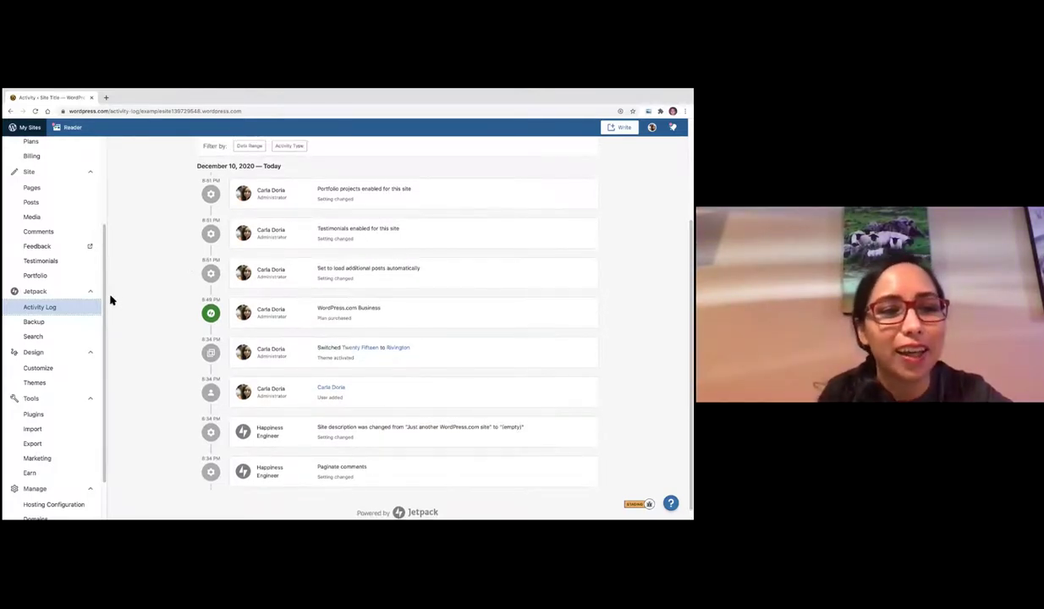
pyautogui.click(66, 328)
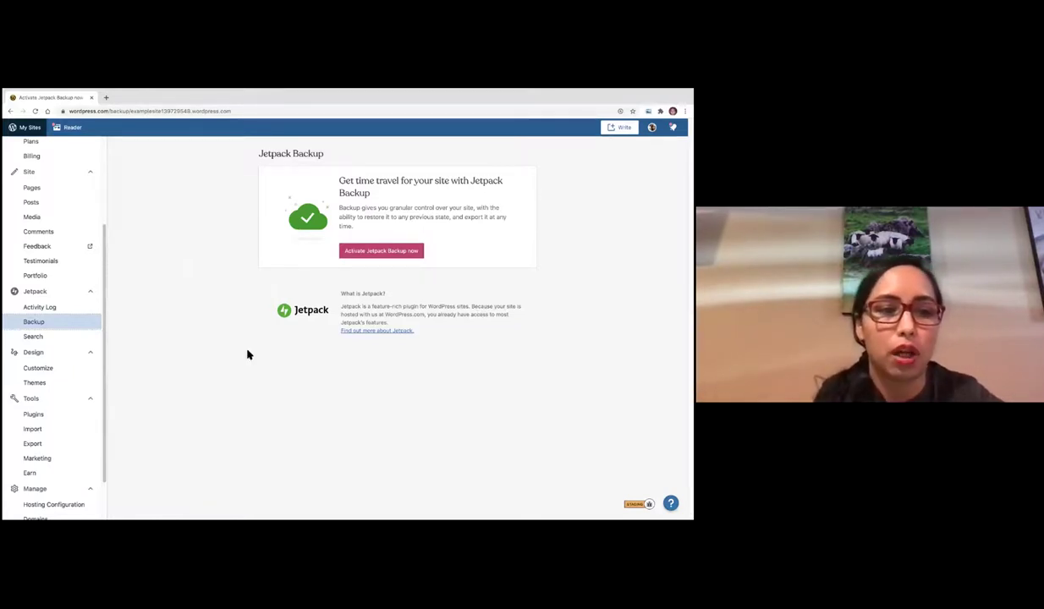
# Step: Look over the site Customizer's options, close it, and browse the Themes gallery
pyautogui.click(38, 368)
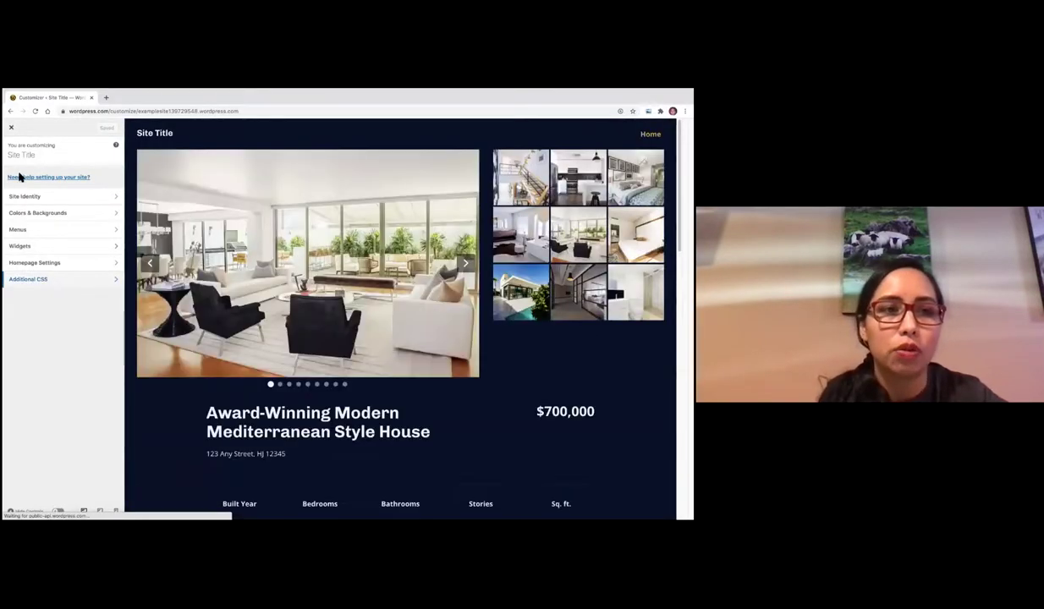
pyautogui.click(12, 128)
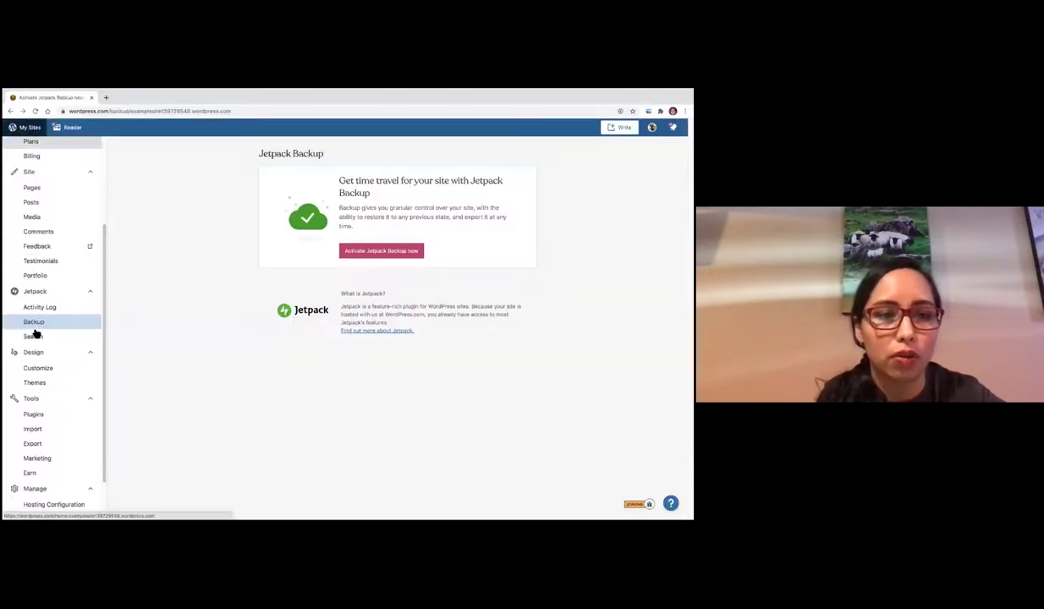
pyautogui.click(38, 382)
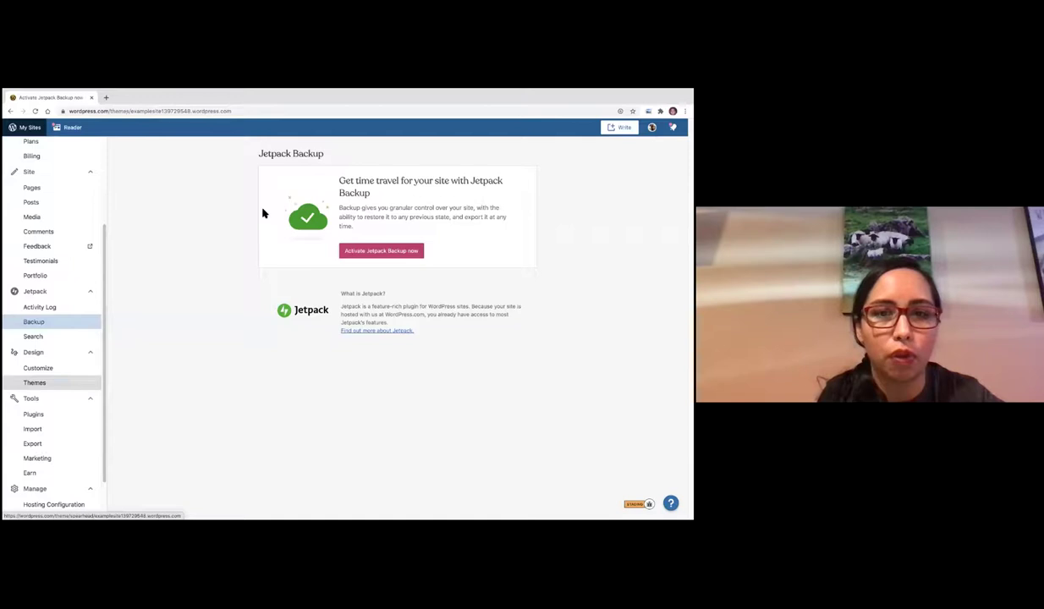
pyautogui.scroll(-10, 268, 250)
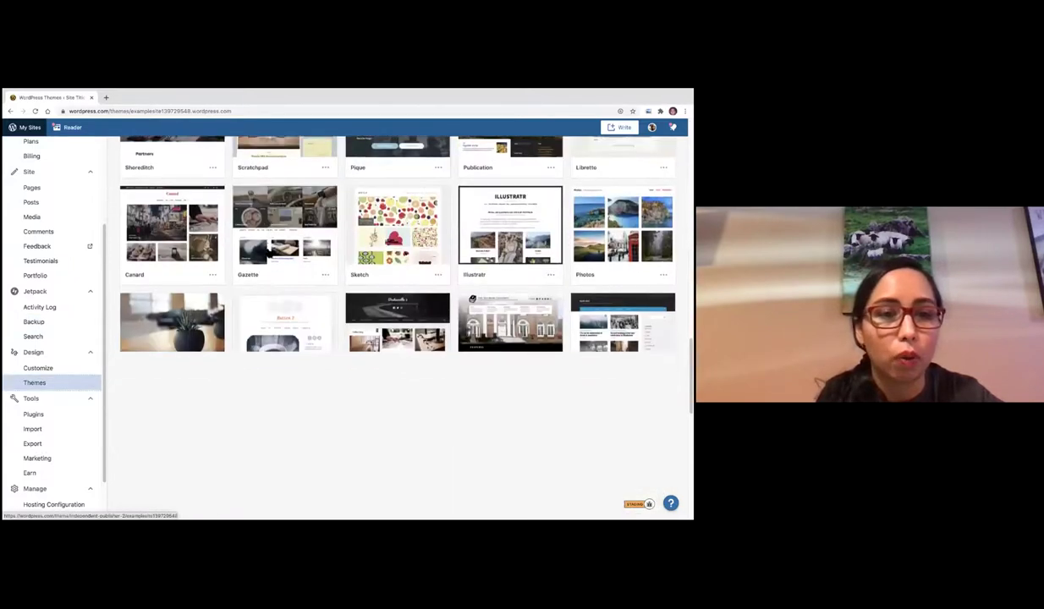
pyautogui.scroll(5, 280, 267)
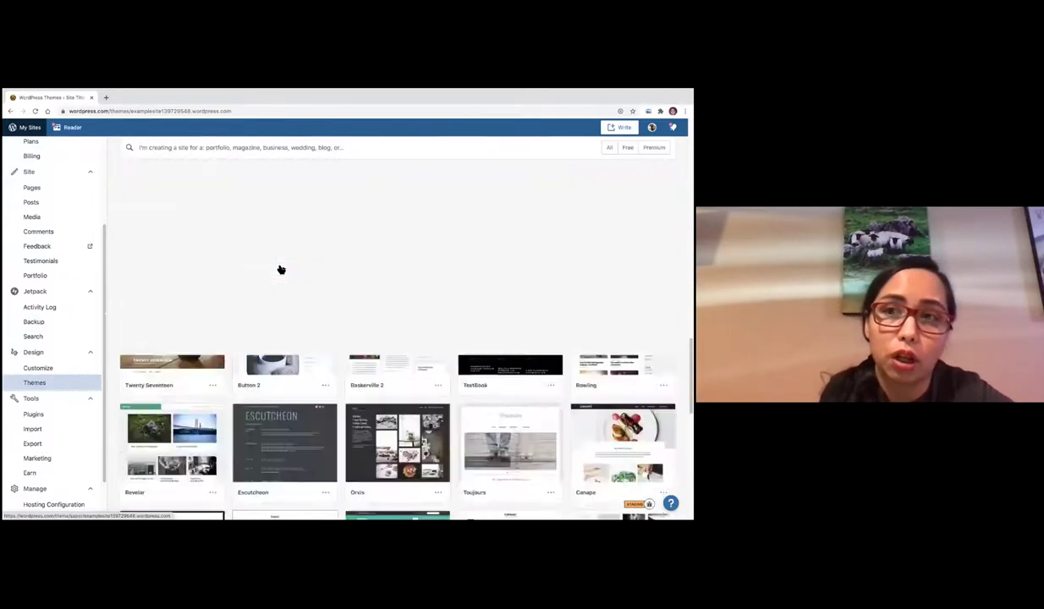
pyautogui.scroll(-10, 281, 269)
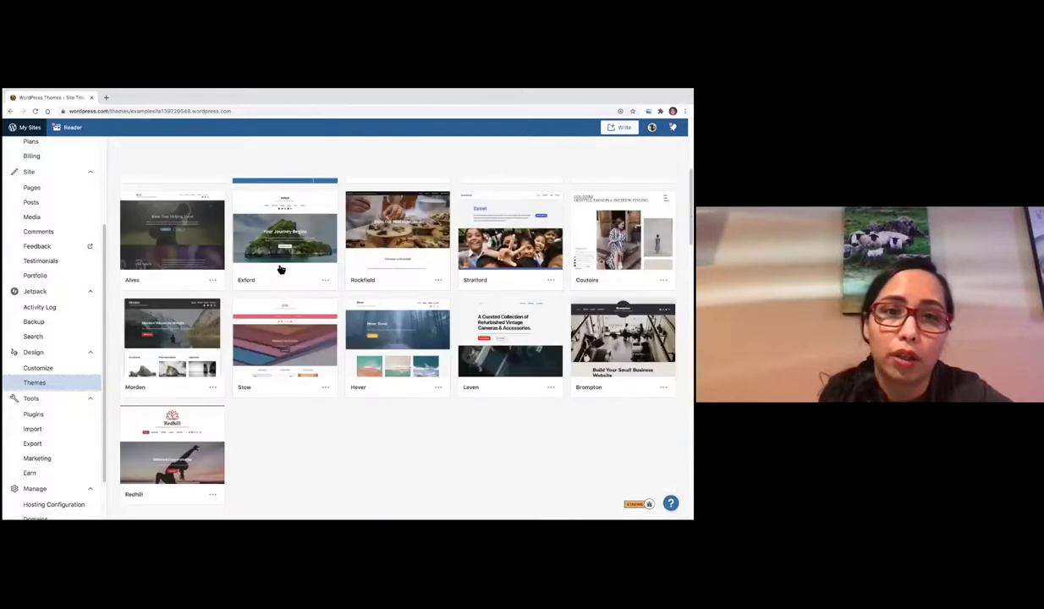
pyautogui.scroll(10, 281, 269)
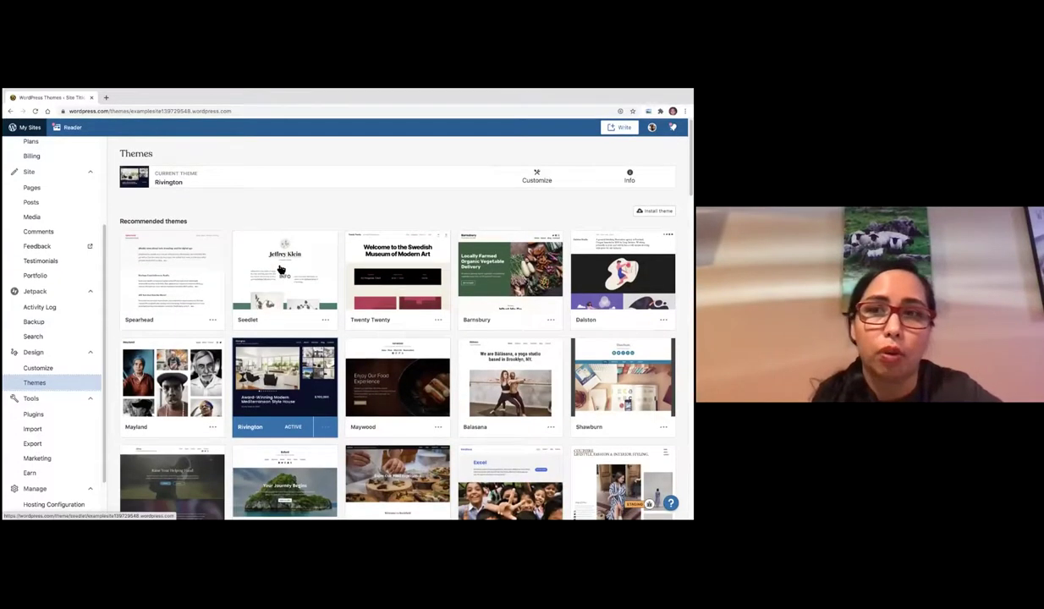
# Step: Look through the featured, popular and new plugins available for the site
pyautogui.click(47, 416)
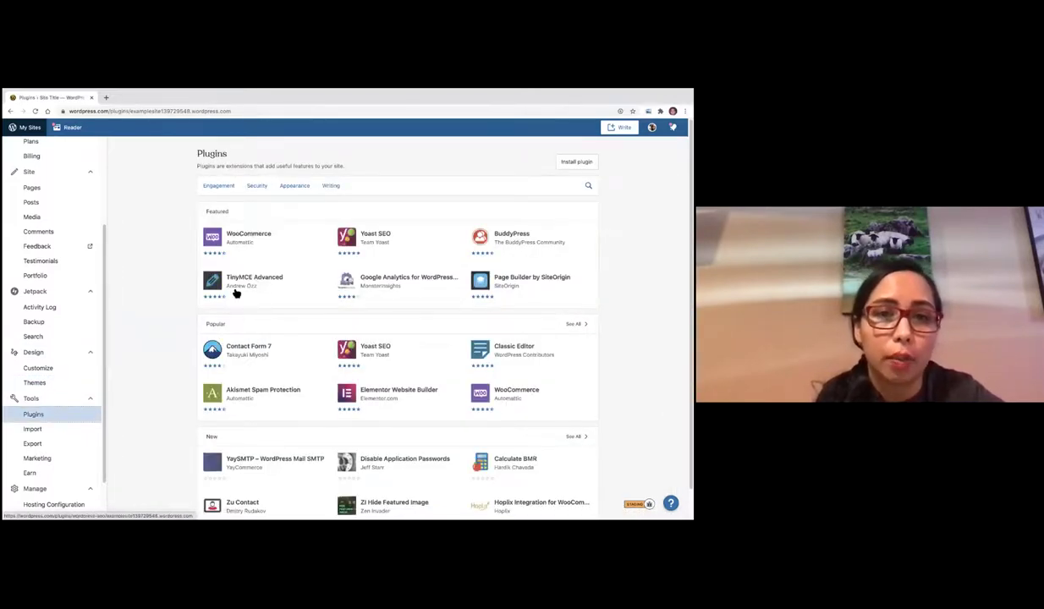
pyautogui.scroll(-1, 237, 302)
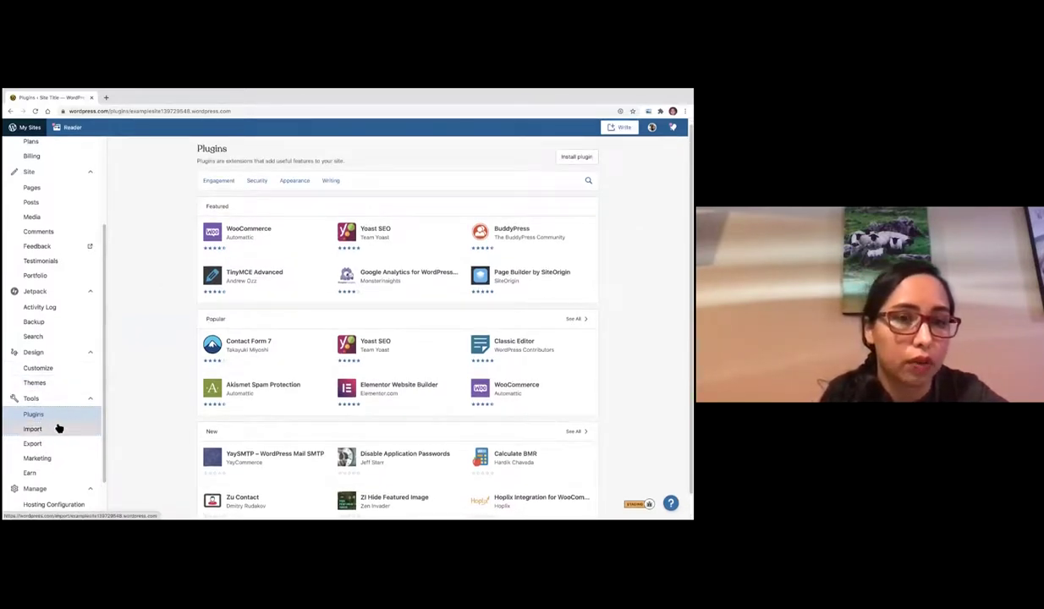
pyautogui.scroll(-1, 59, 427)
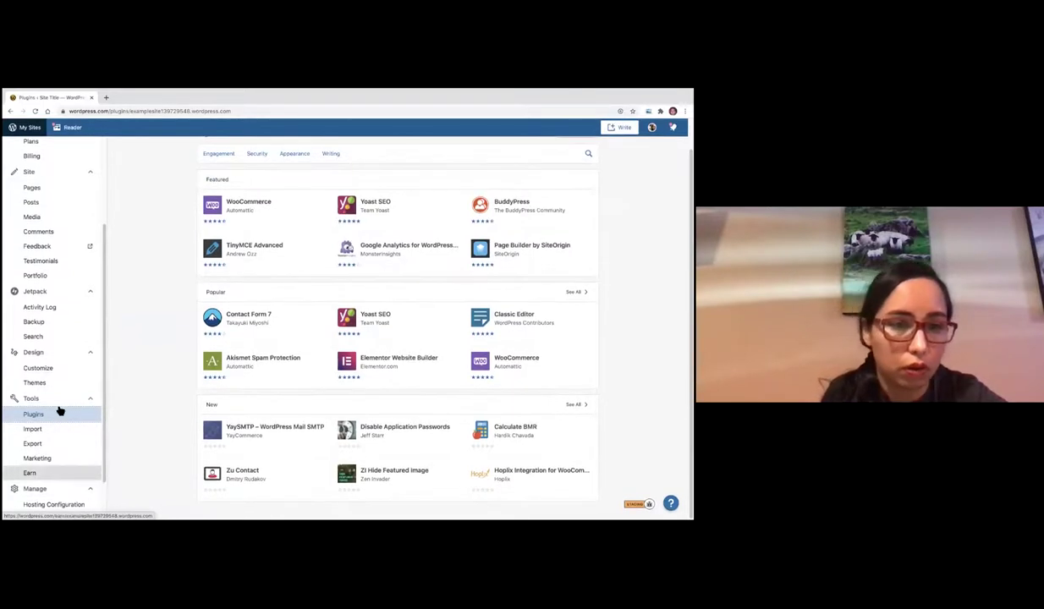
# Step: Open the Marketing page briefly, and review the payment, donation, newsletter, ad revenue and referral options on the Earn page
pyautogui.click(52, 458)
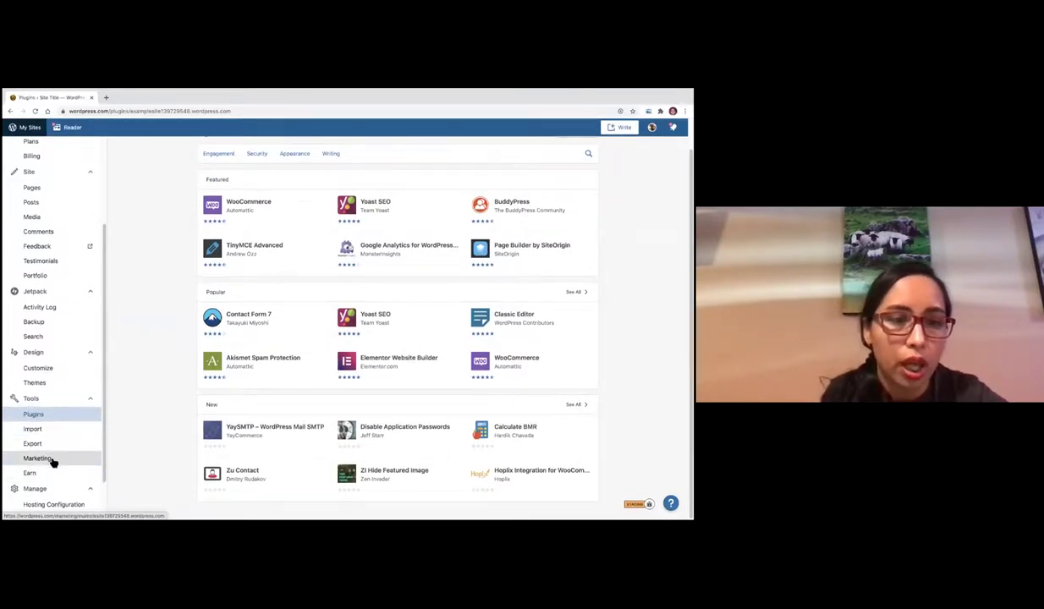
pyautogui.click(44, 474)
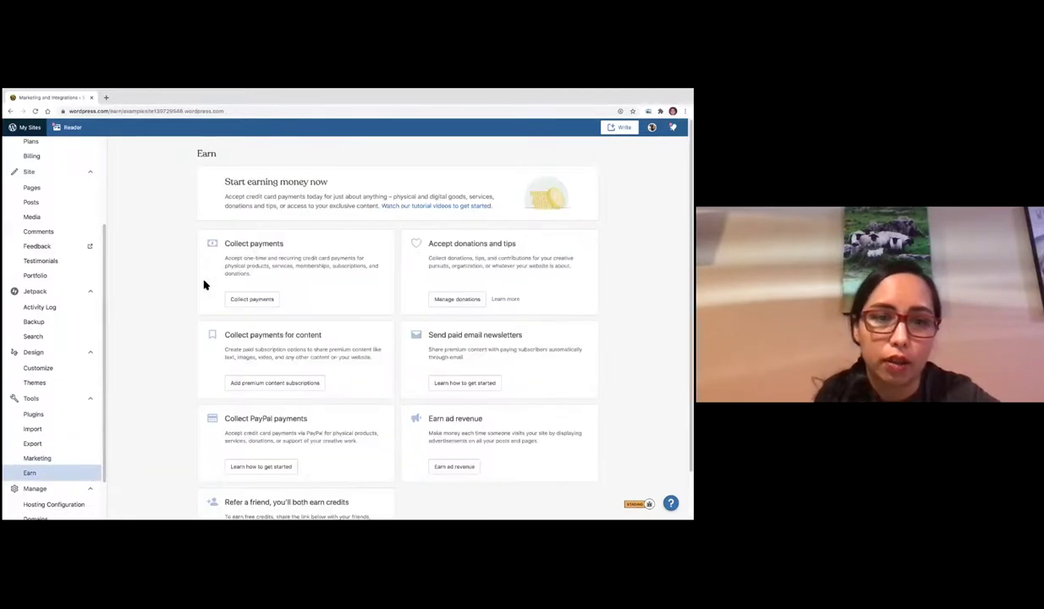
pyautogui.scroll(-2, 203, 285)
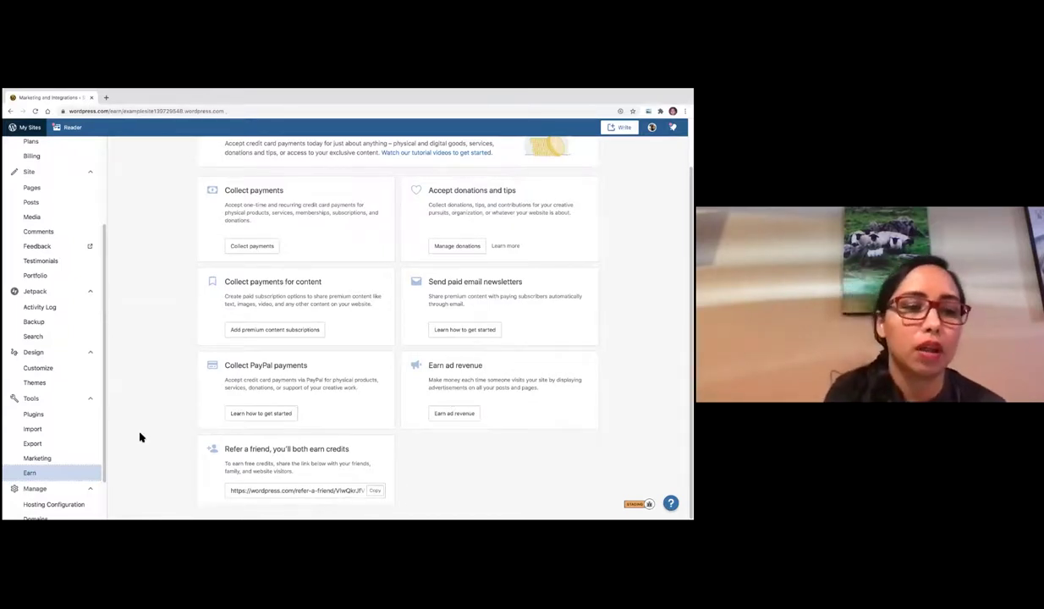
pyautogui.scroll(-1, 77, 444)
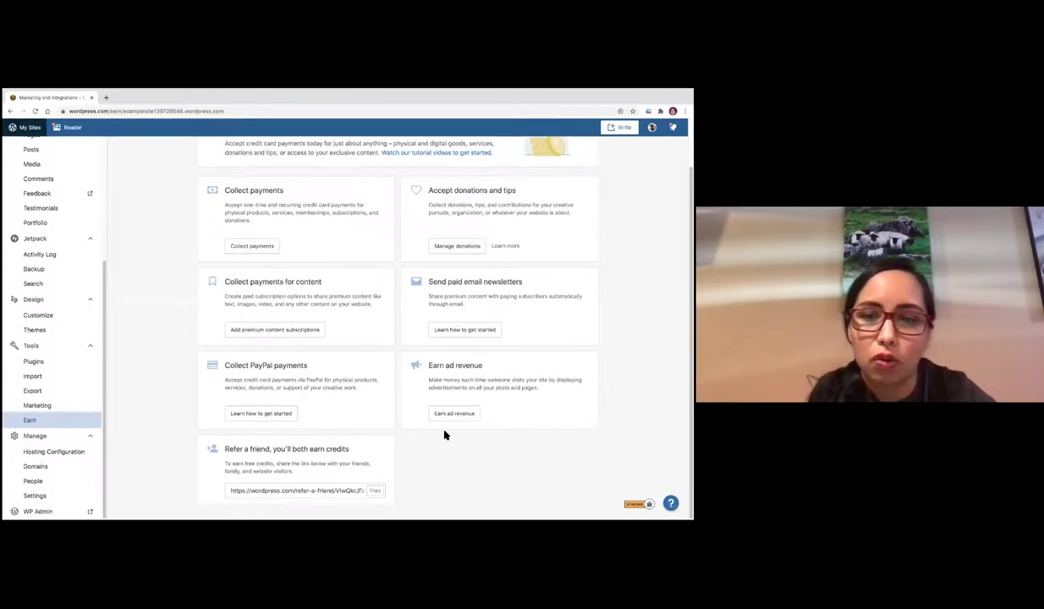
# Step: Switch to the Keynote presentation, start the slideshow from the Demo slide and advance to the Support slide
pyautogui.press('super+Tab')
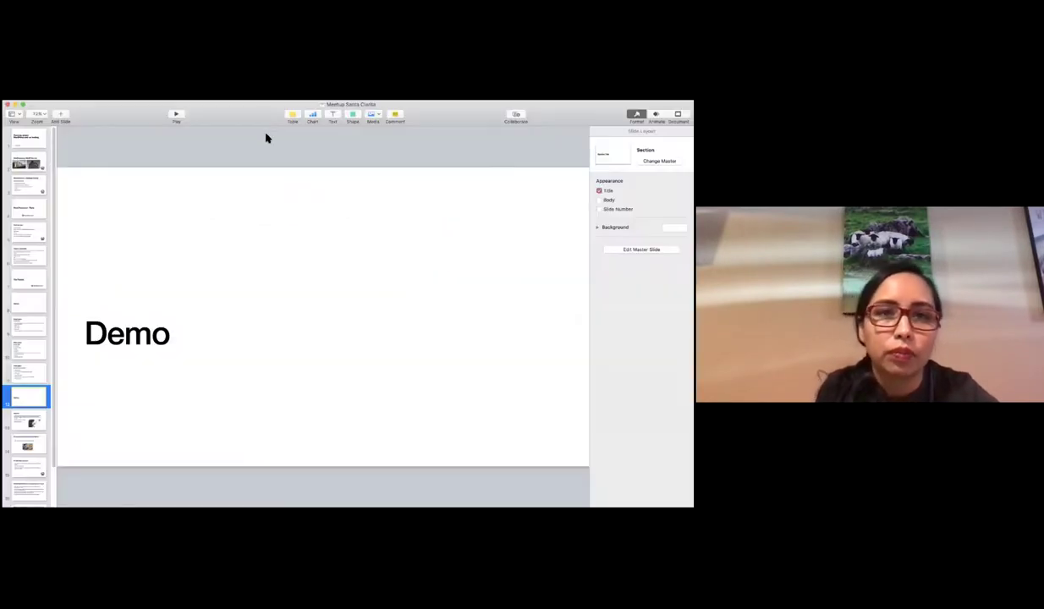
pyautogui.click(177, 117)
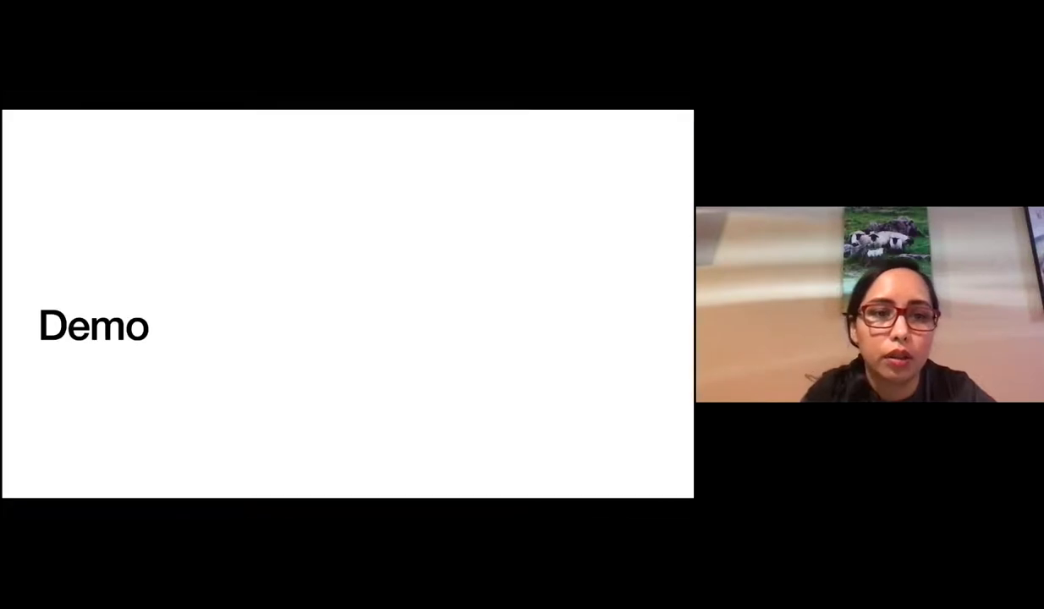
pyautogui.press('Right')
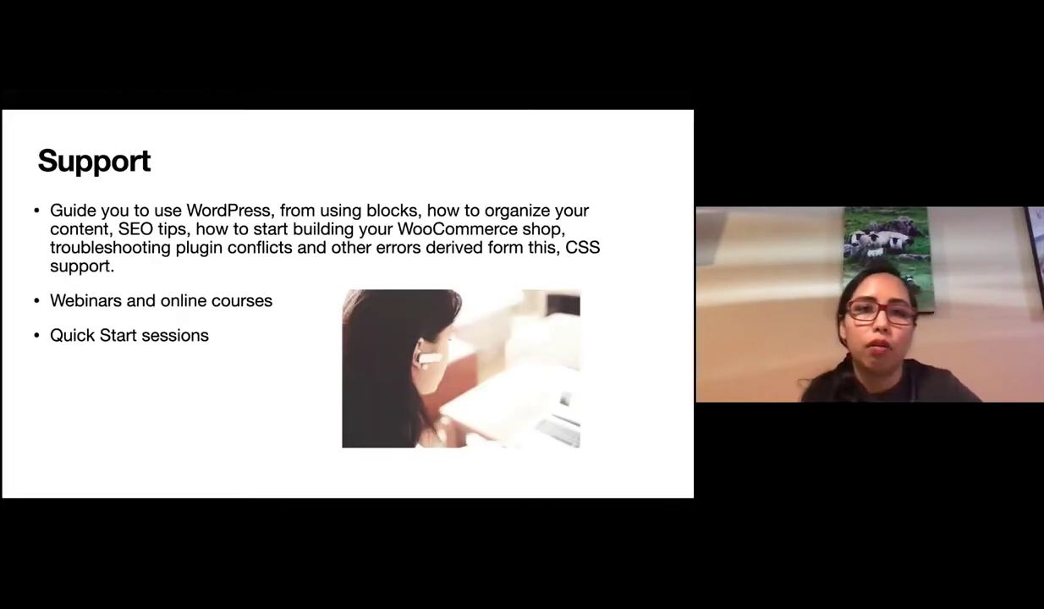